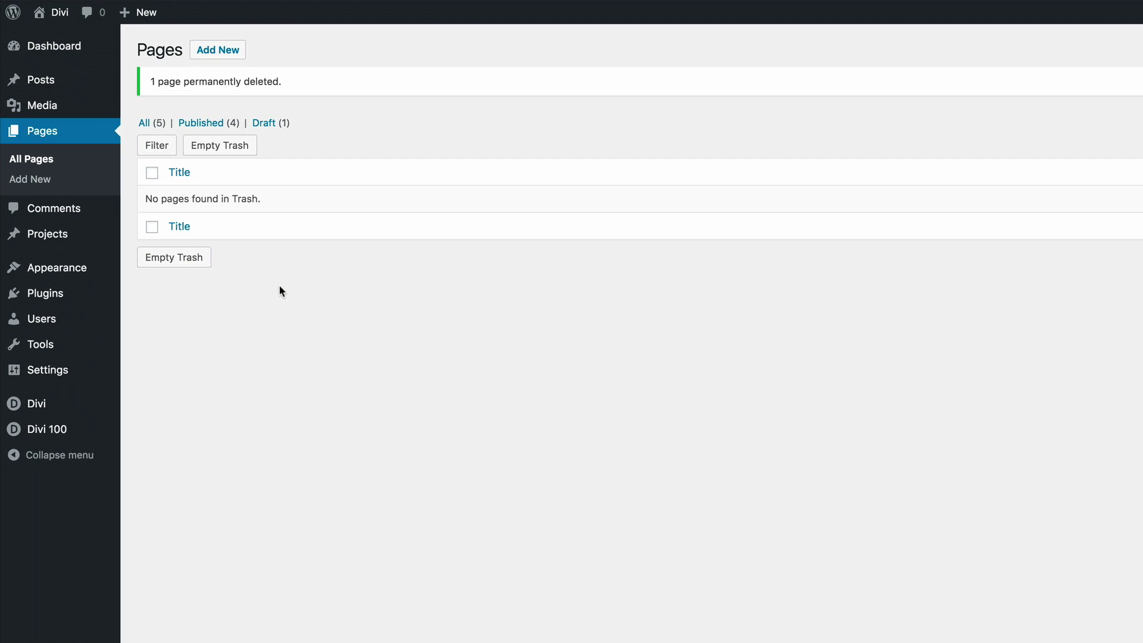
Create a page titled 'part5' using the Divi Builder and Blank Page template, then publish it.
left_click(31, 179)
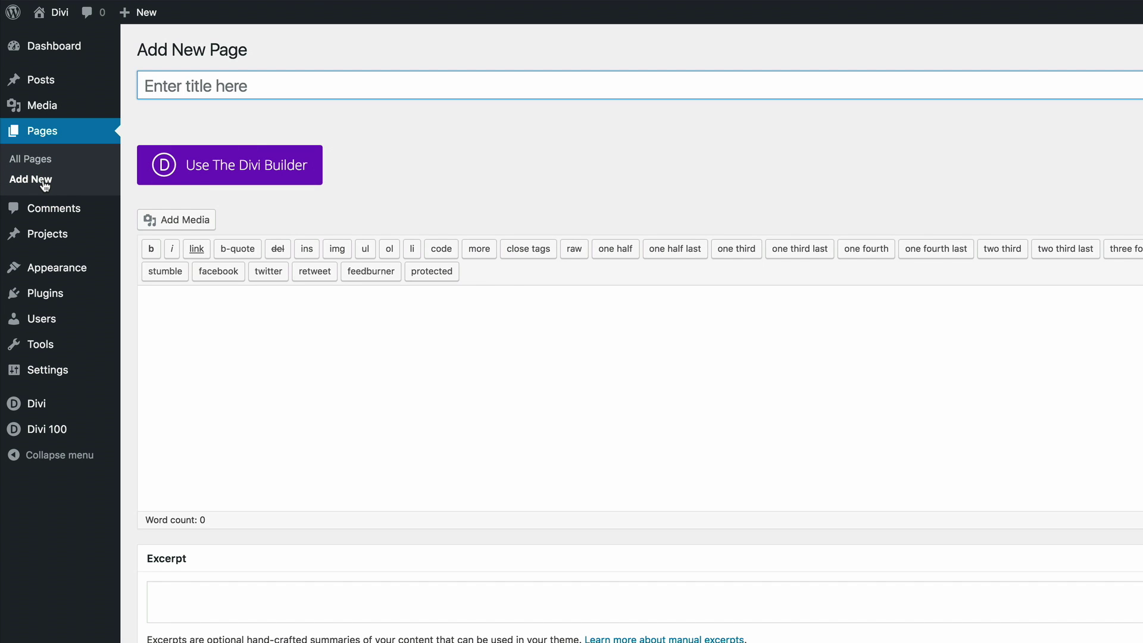
type("part5")
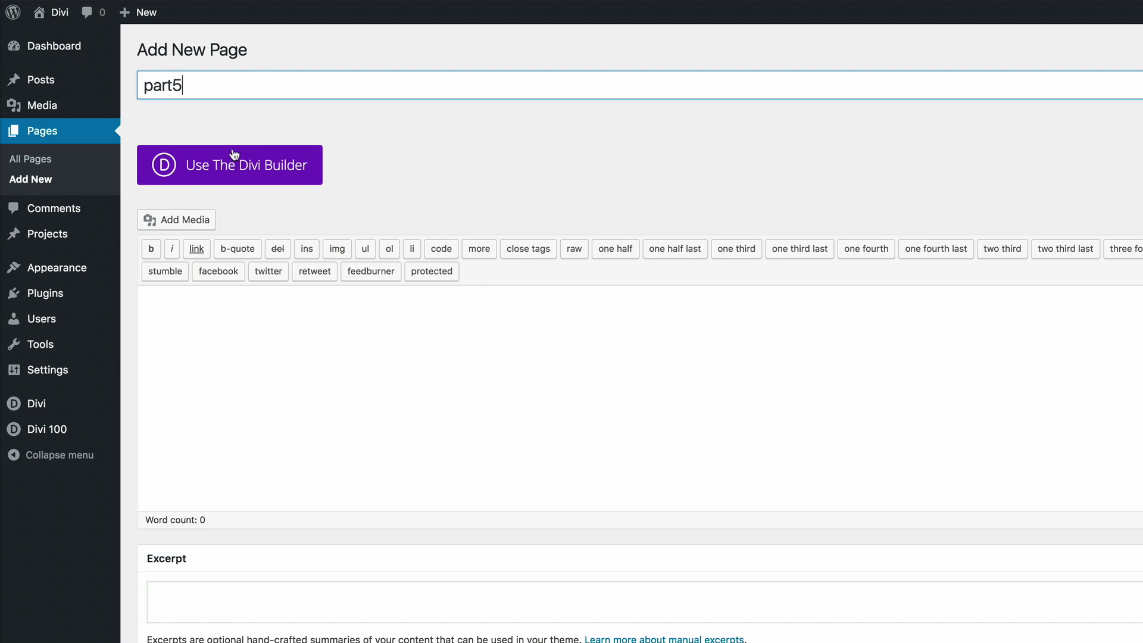
left_click(249, 172)
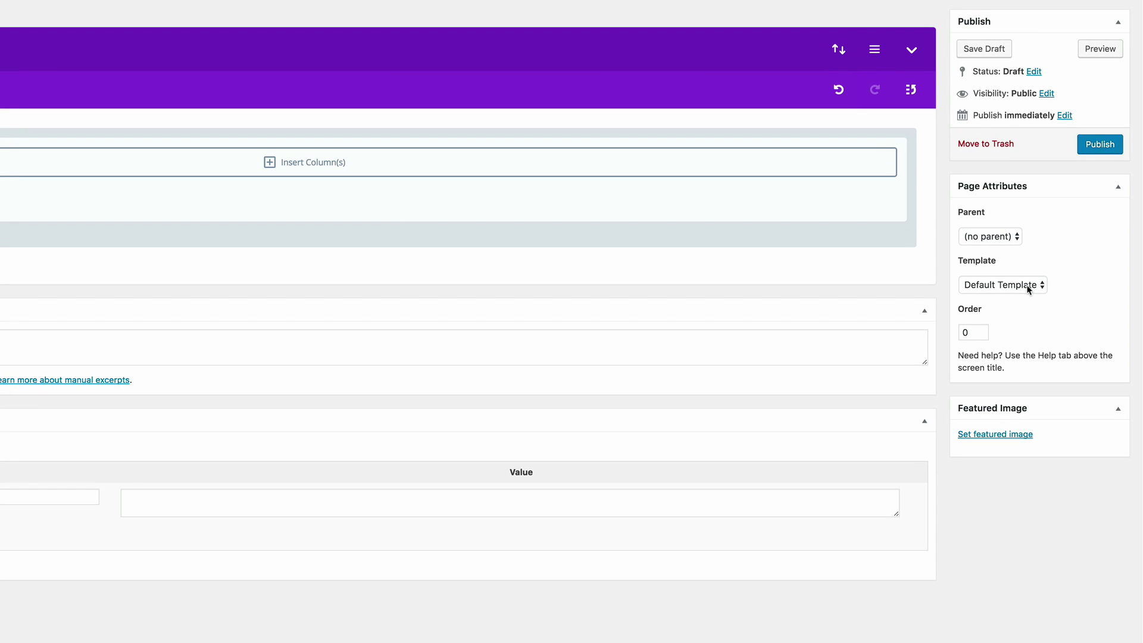
left_click(1027, 285)
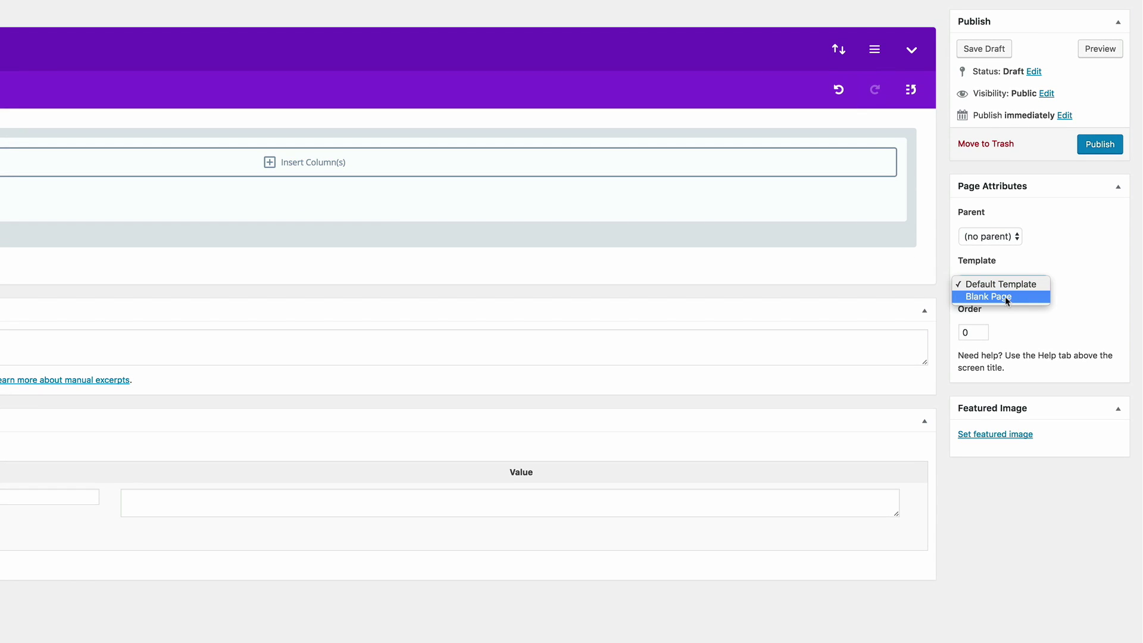
left_click(1005, 297)
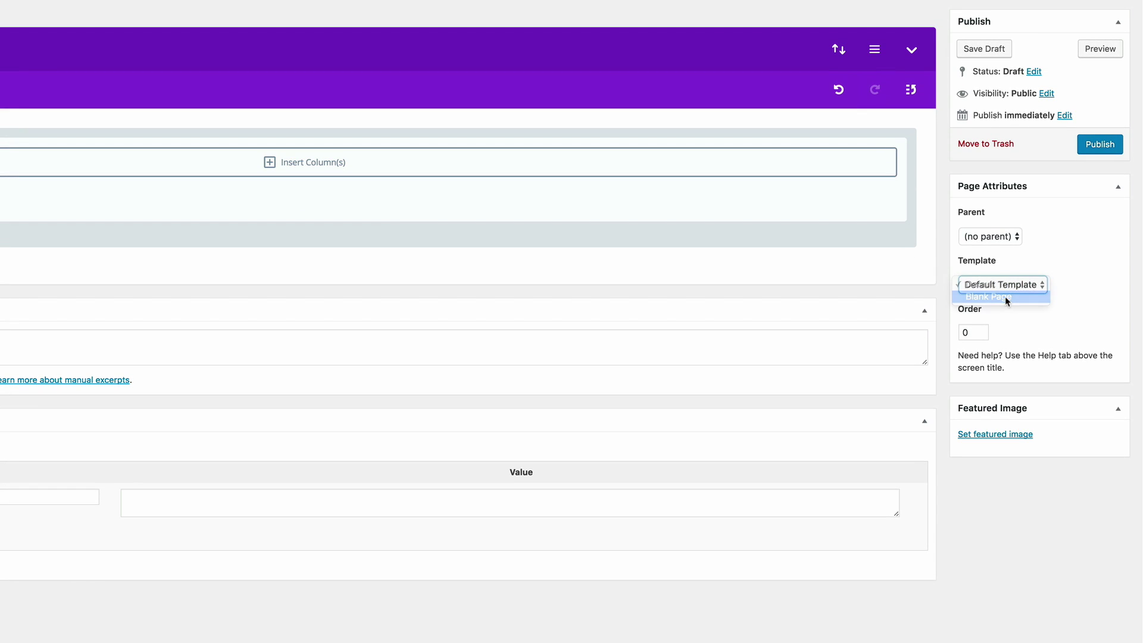
left_click(1101, 145)
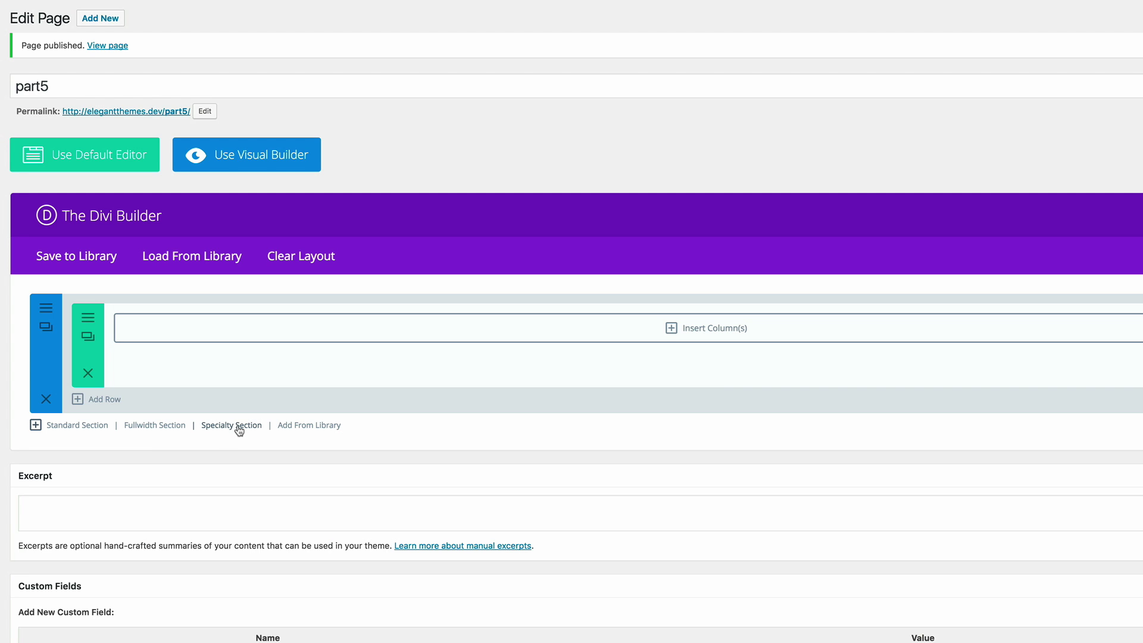
Add a specialty section with a centre column between two sidebars and delete the empty standard section.
left_click(242, 429)
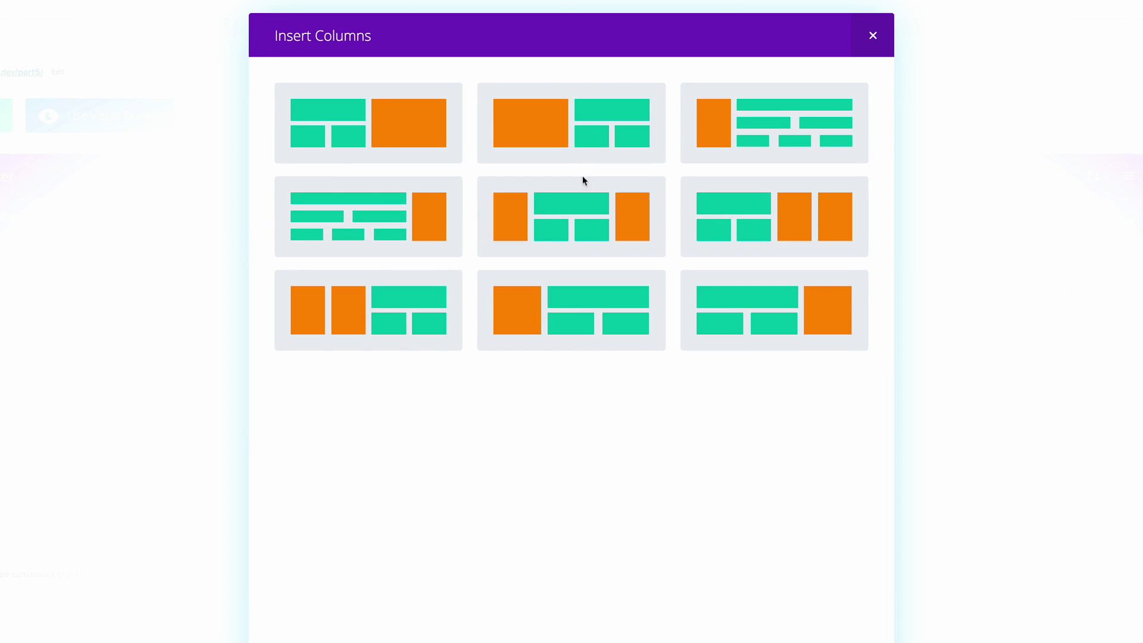
left_click(582, 206)
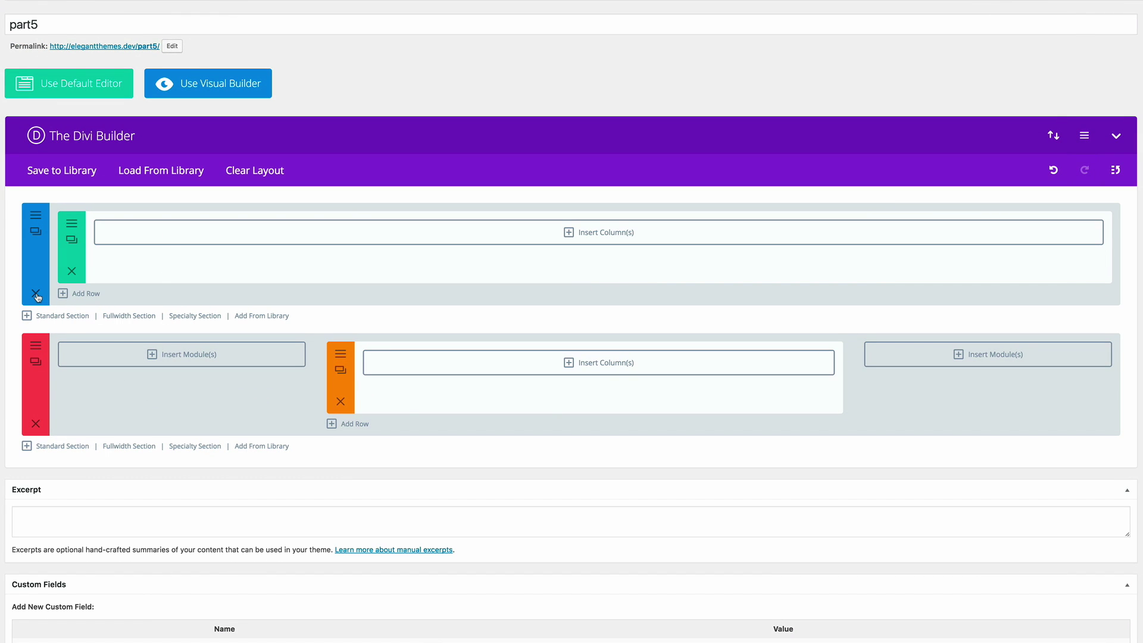
left_click(36, 294)
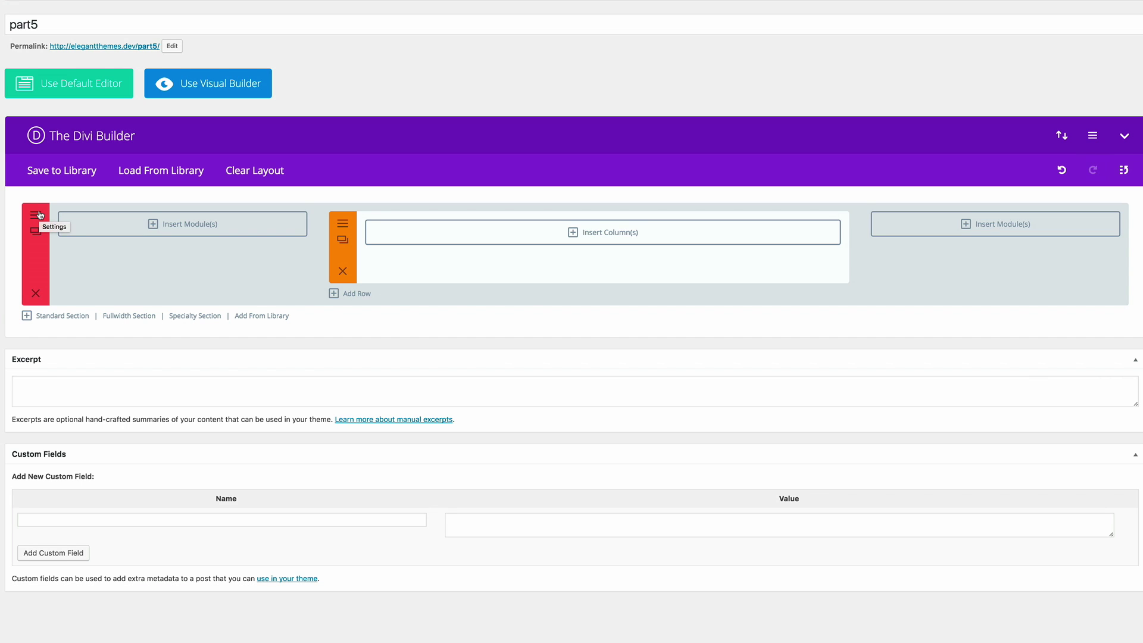
From the section settings, start uploading a background image from the computer.
left_click(36, 217)
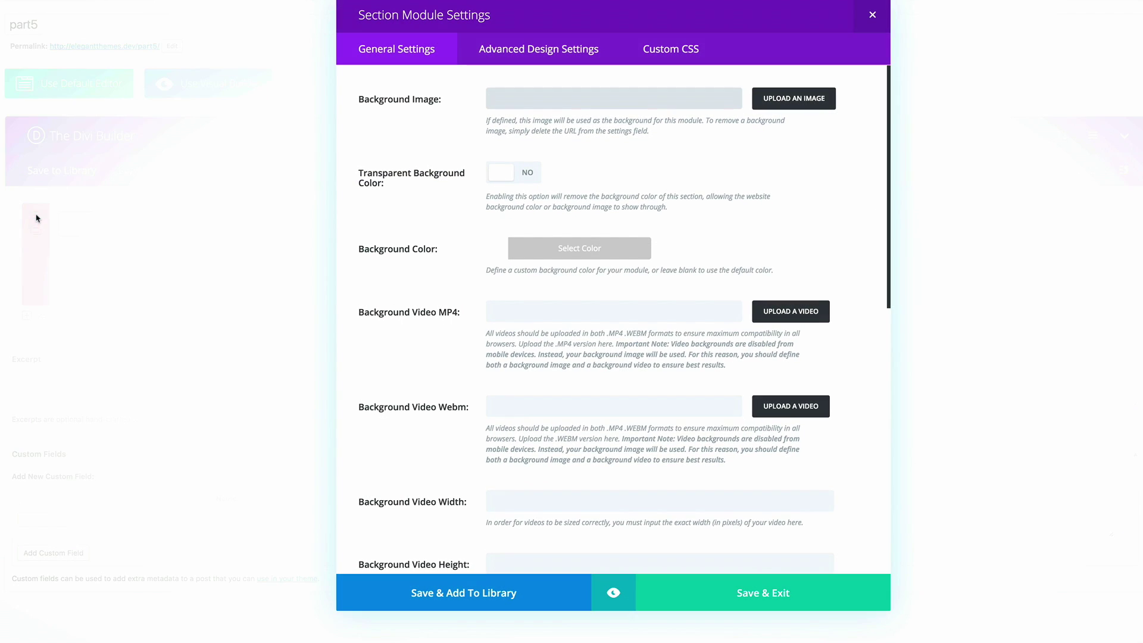
left_click(796, 115)
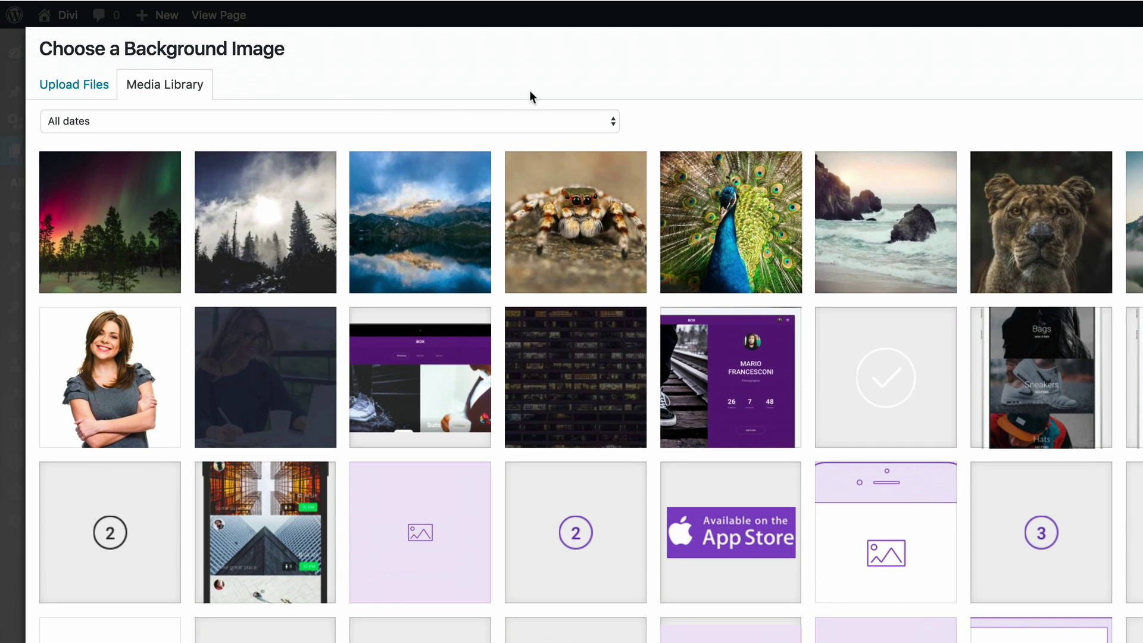
left_click(61, 87)
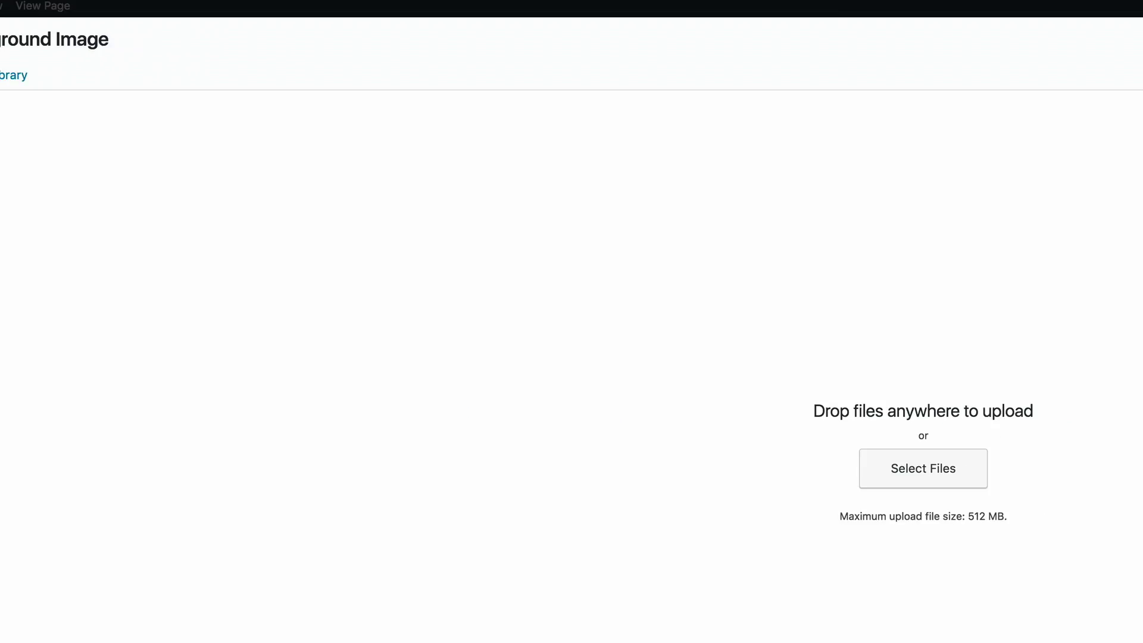
left_click(950, 469)
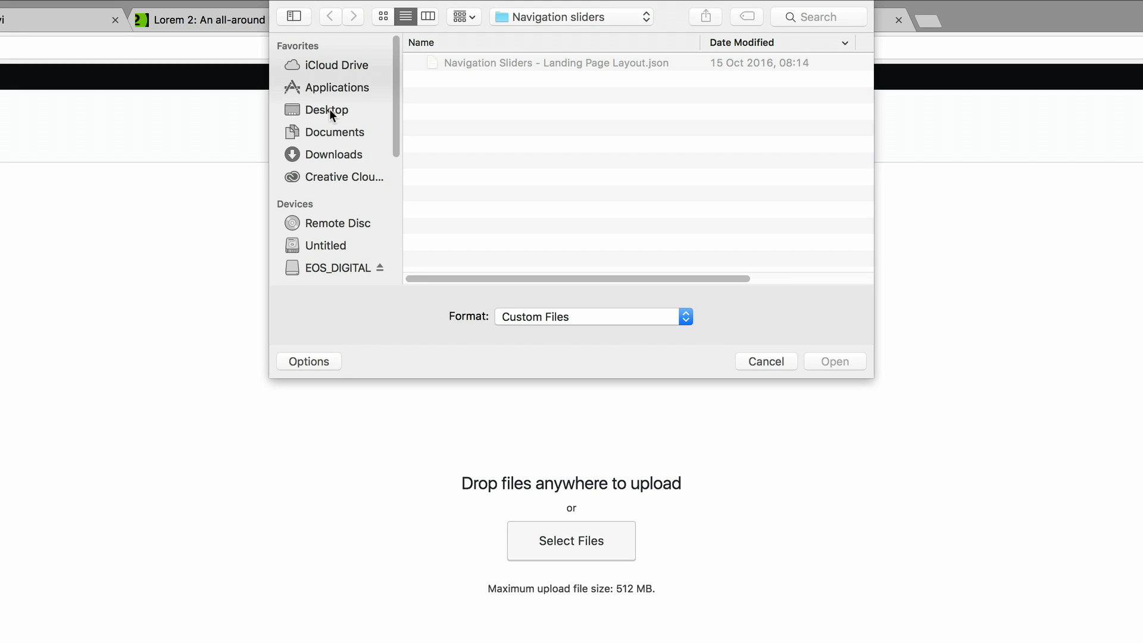
Browse to main-bg.jpg in the Desktop's Part5 images folder, then cancel the upload.
left_click(334, 109)
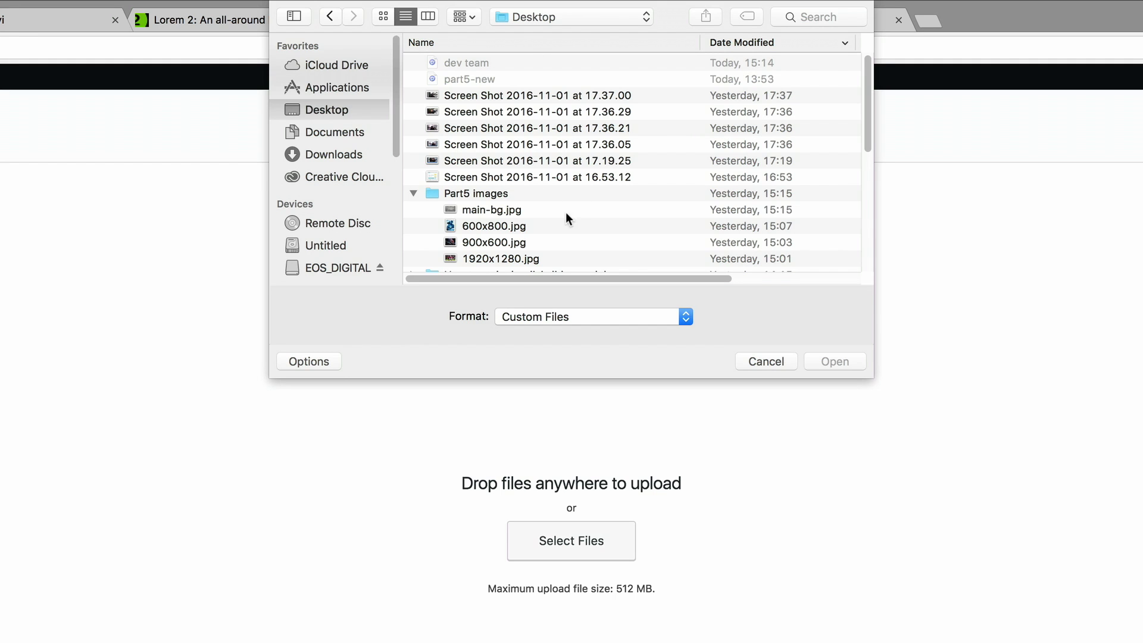
left_click(517, 205)
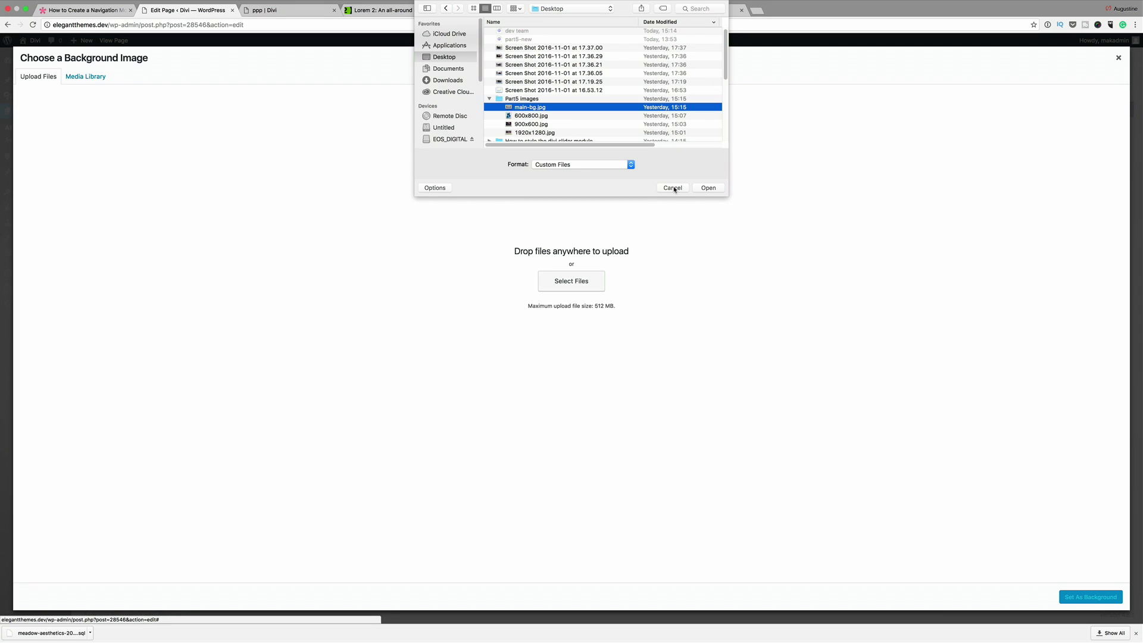
left_click(674, 188)
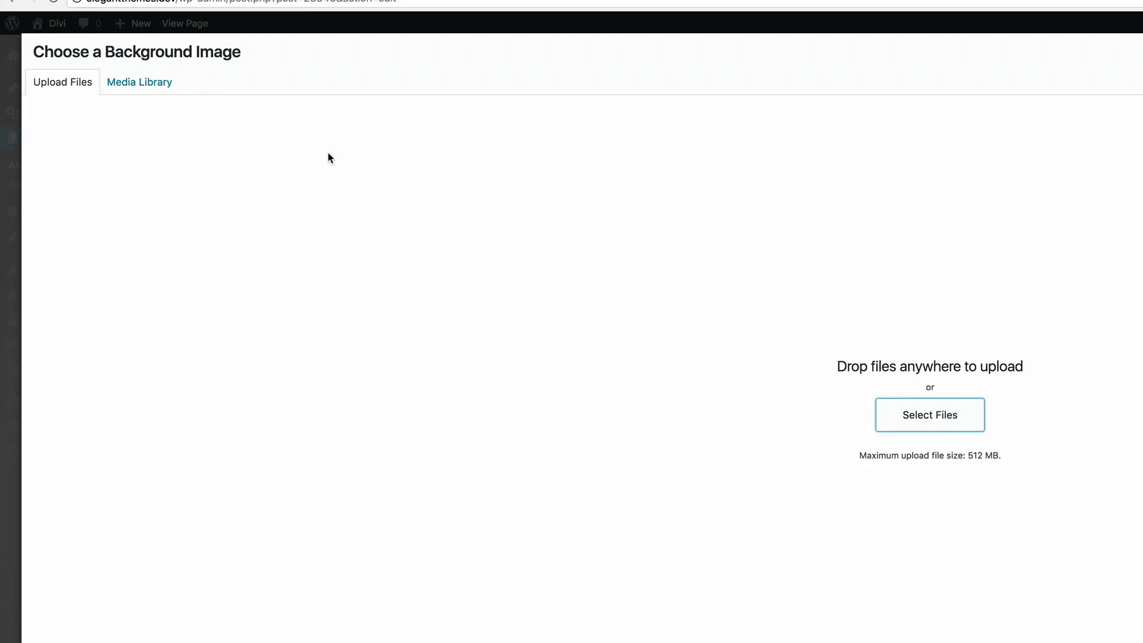
Set the misty forest photo reese-dark-opaque-1.jpg from the Media Library as the section background.
left_click(199, 90)
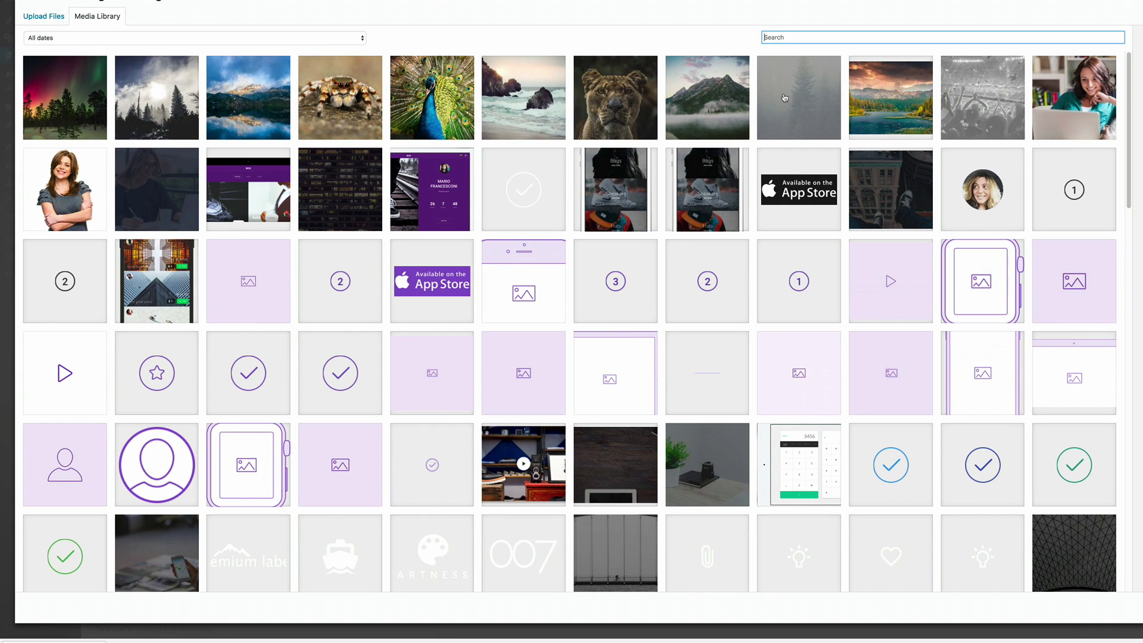
left_click(799, 97)
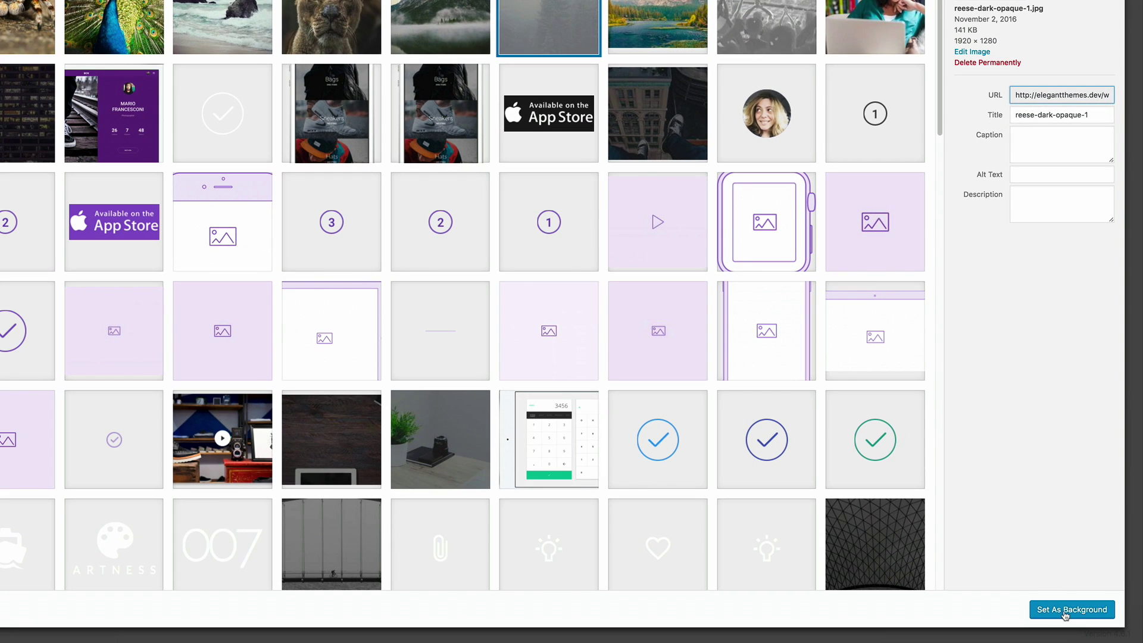
left_click(1063, 609)
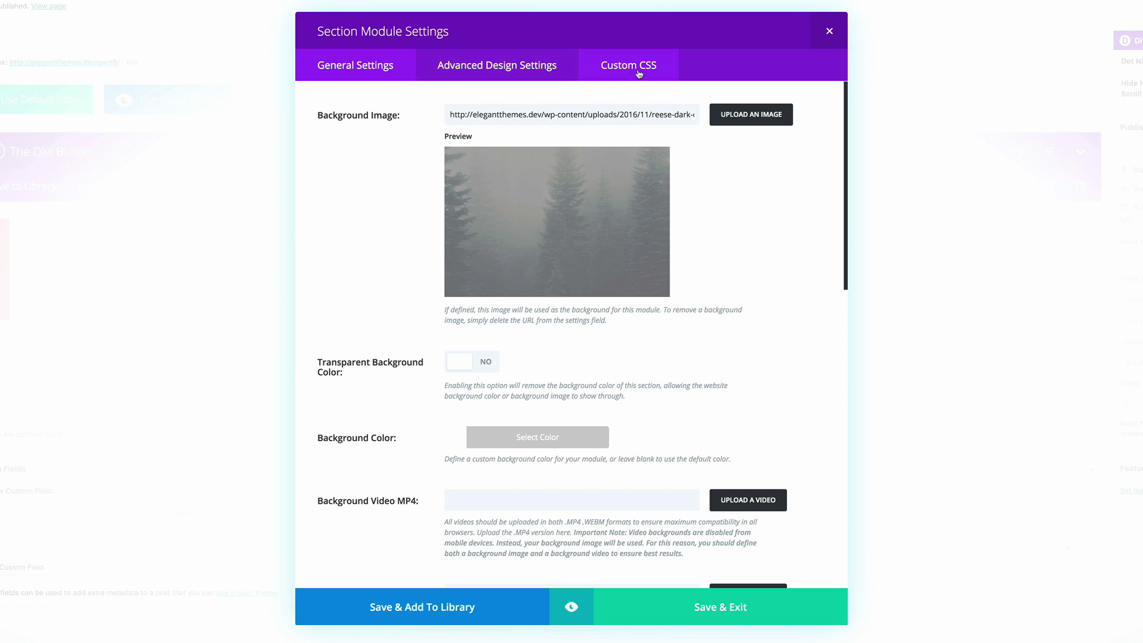
Paste 'min-height: 100vh;' into the section's Main Element custom CSS.
left_click(443, 0)
scroll(638, 218, "down", 10)
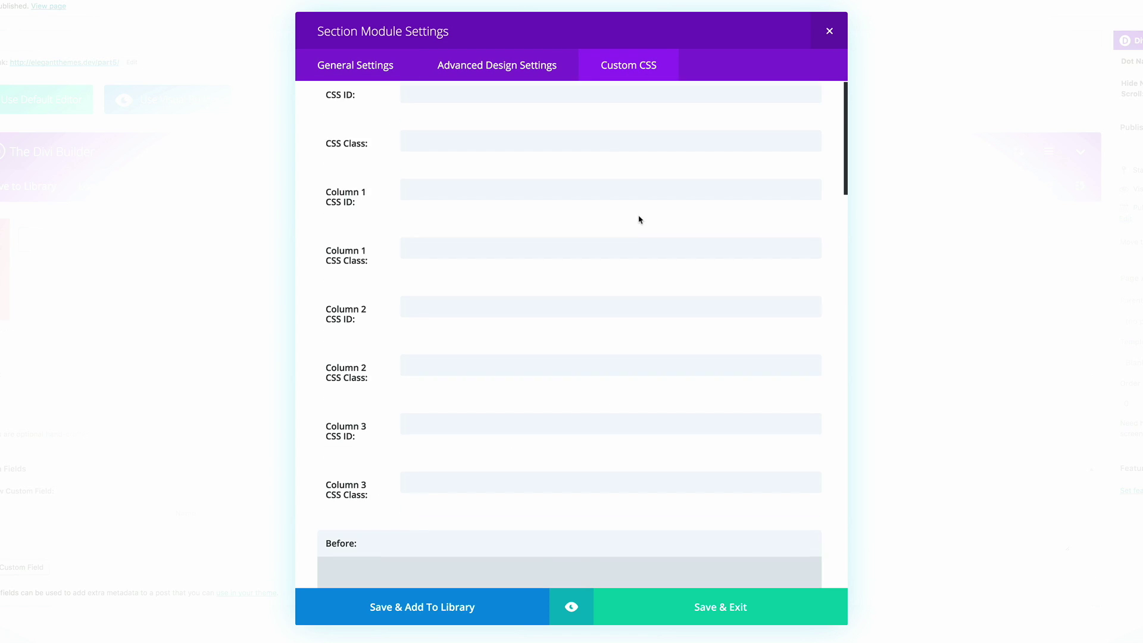
scroll(642, 206, "down", 2)
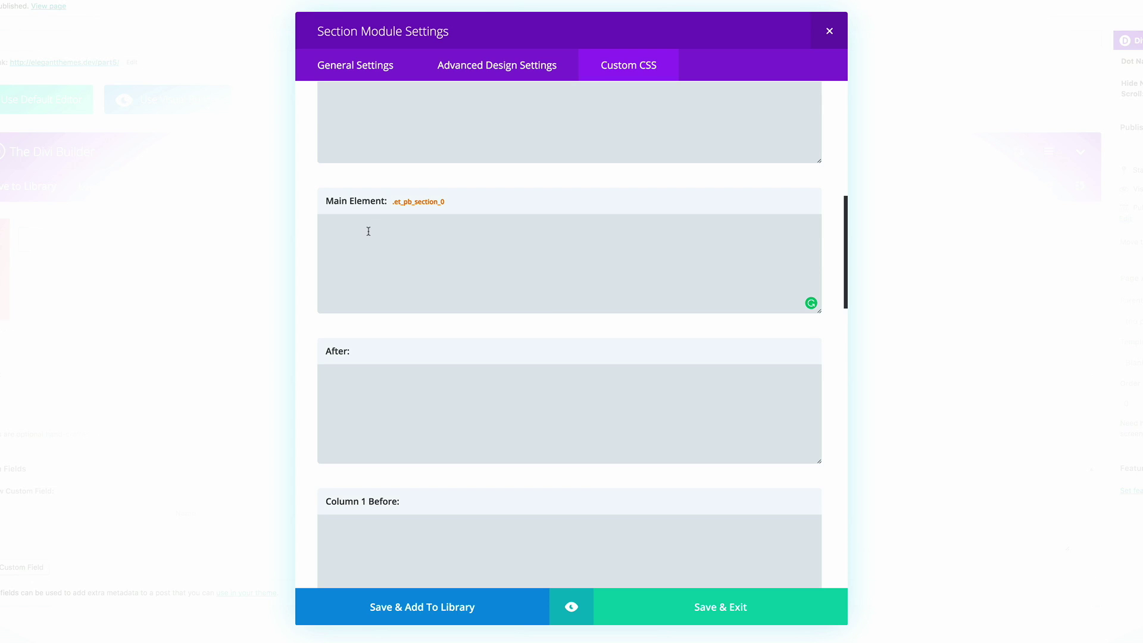
type("min-height: 100vh;")
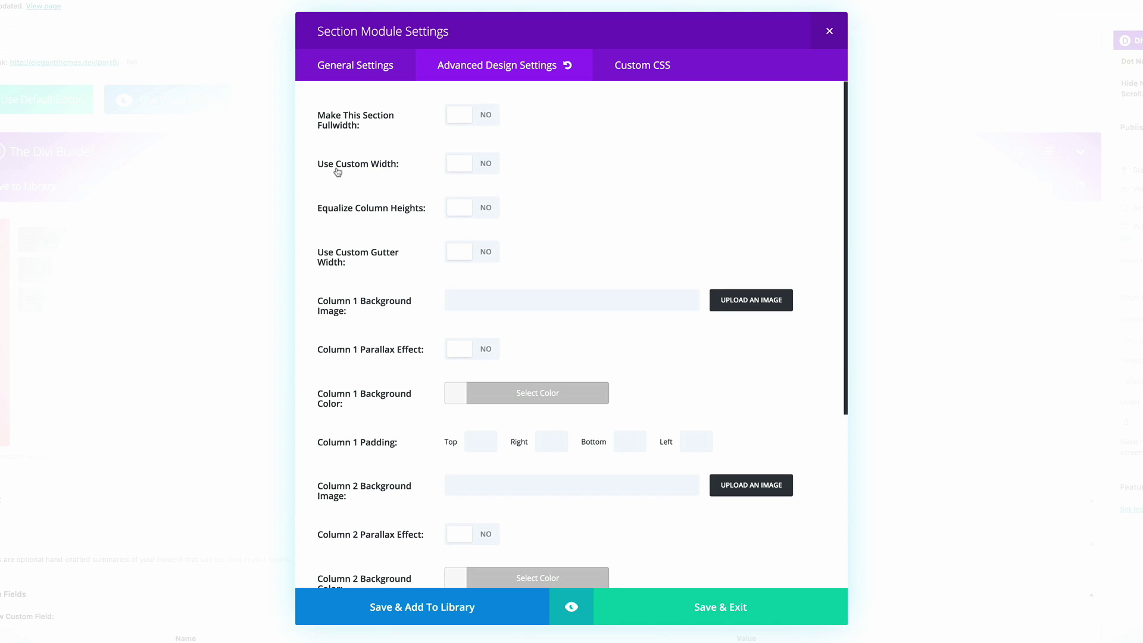
Give the section a custom width of 70% and gutter width 1, then save the settings.
left_click(486, 166)
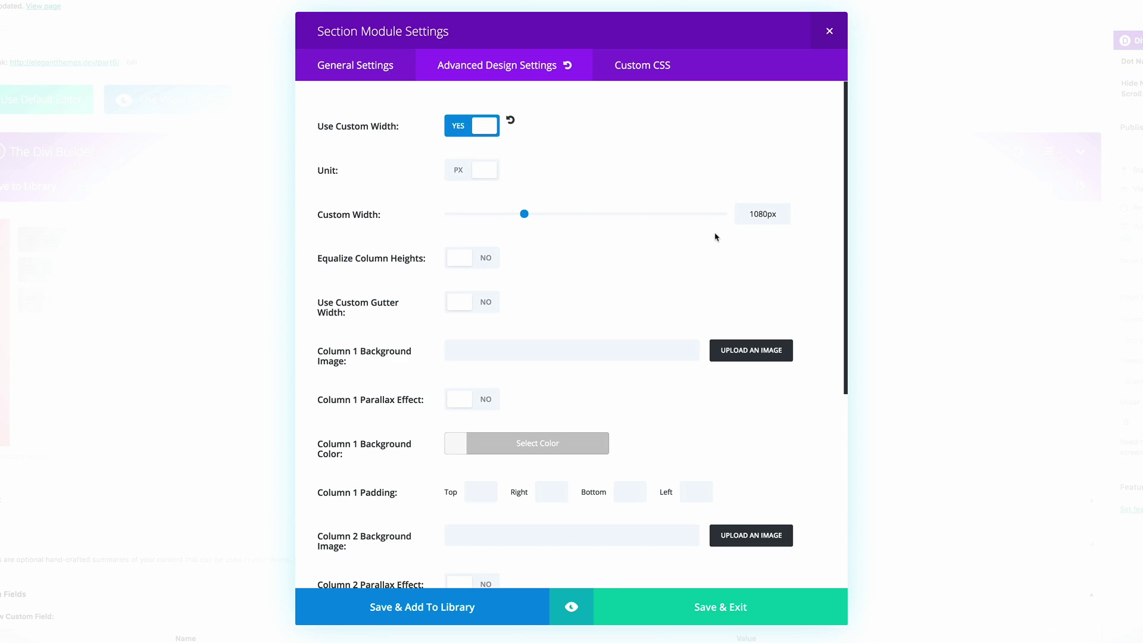
left_click(478, 175)
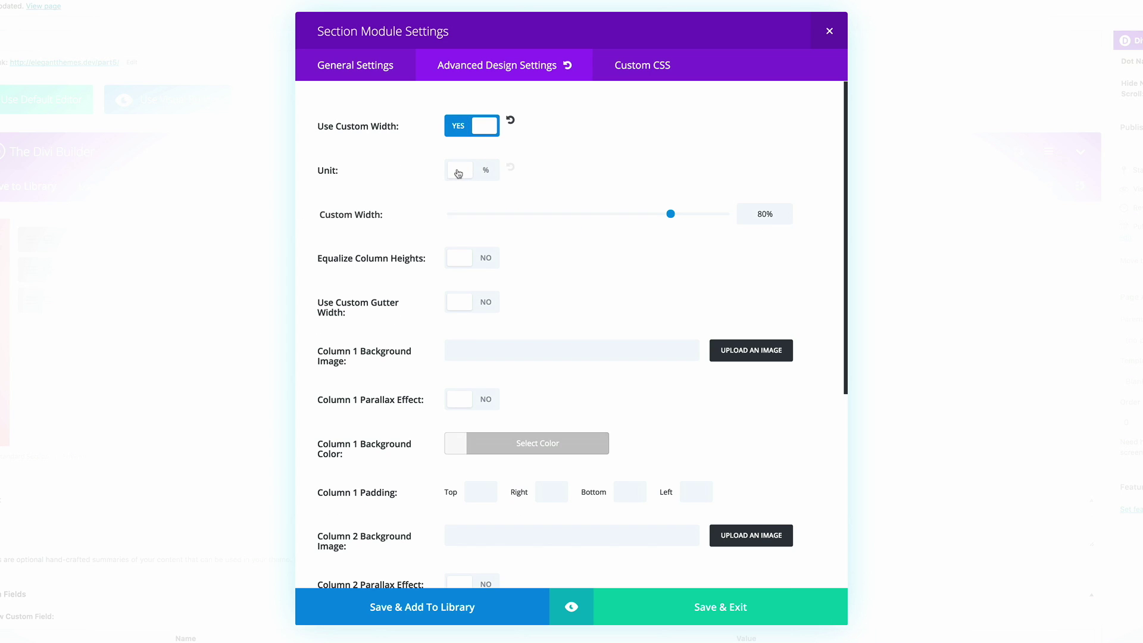
left_click_drag(766, 213, 775, 213)
double_click(776, 213)
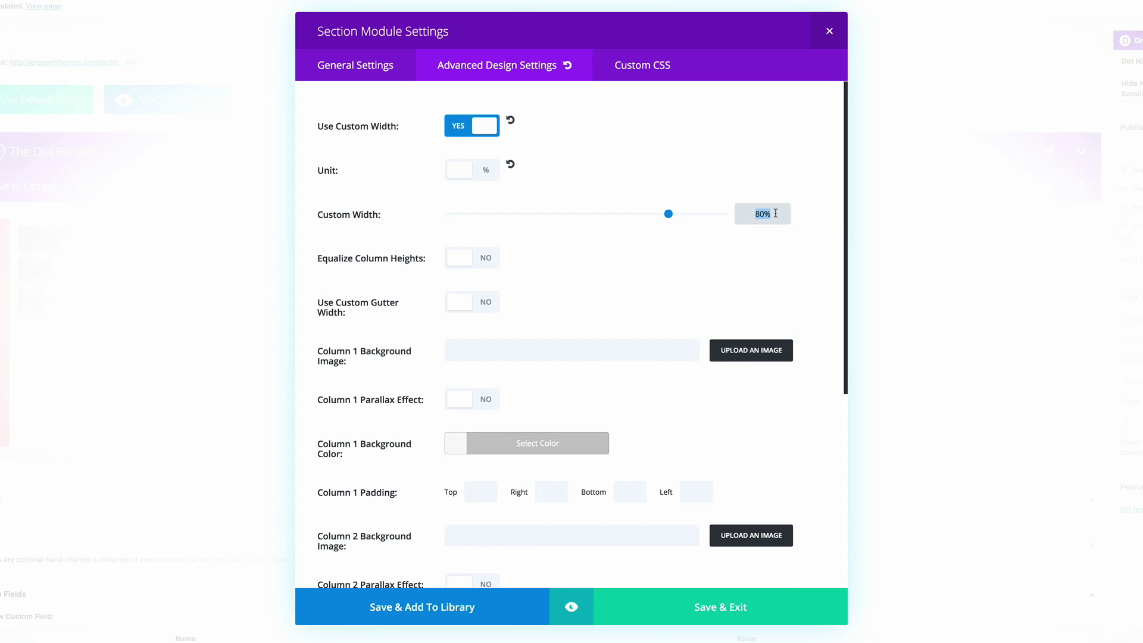
type("70")
left_click(485, 302)
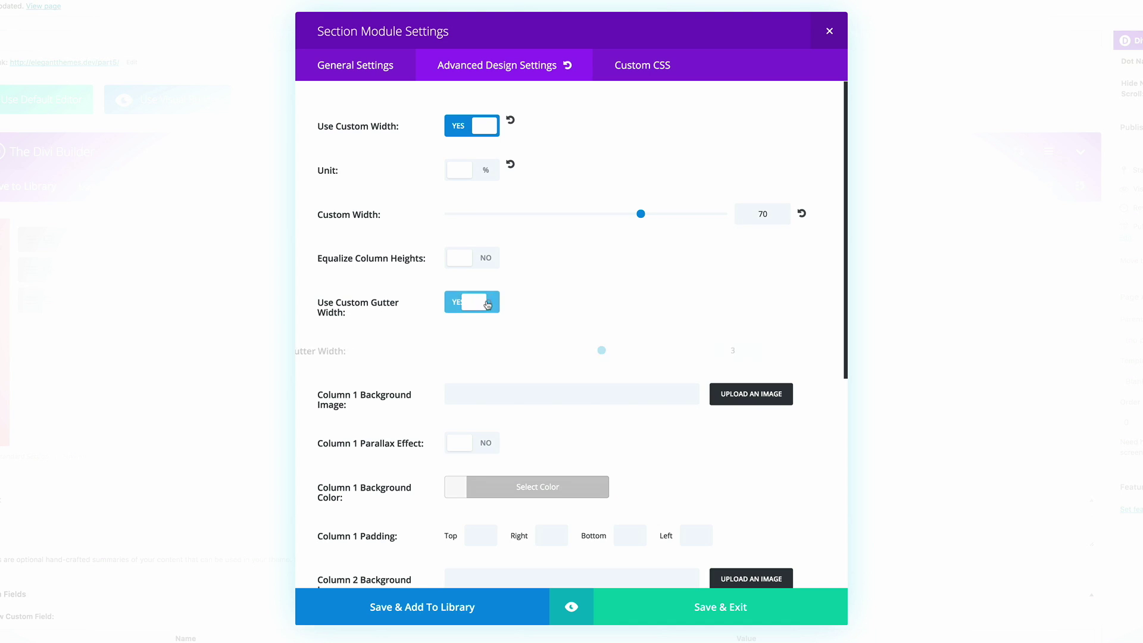
left_click_drag(631, 350, 426, 352)
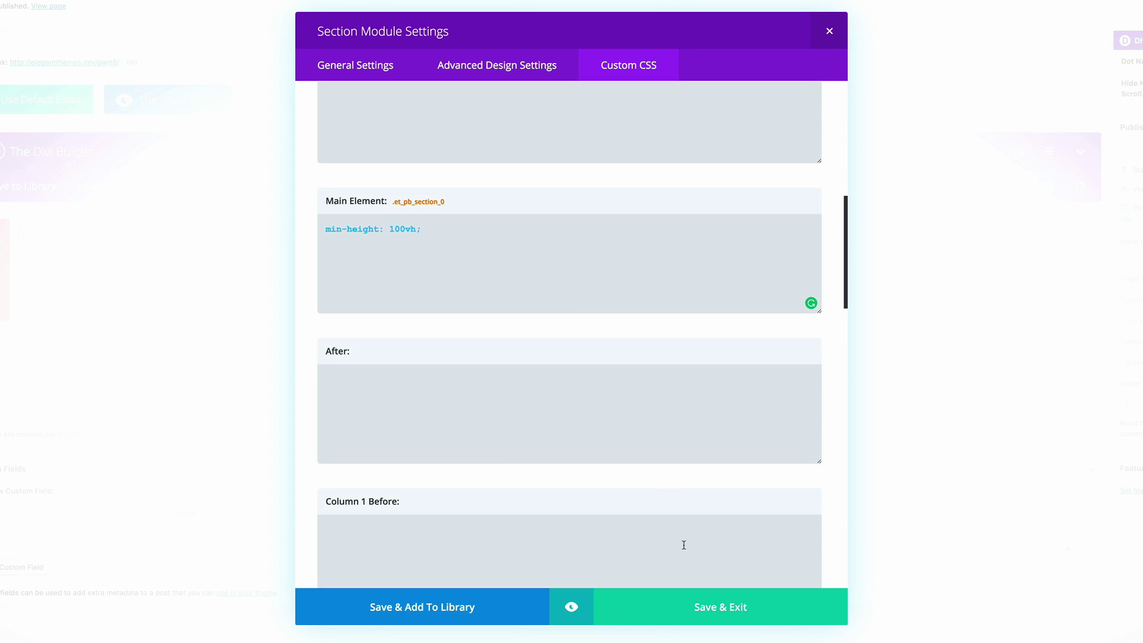
left_click(729, 611)
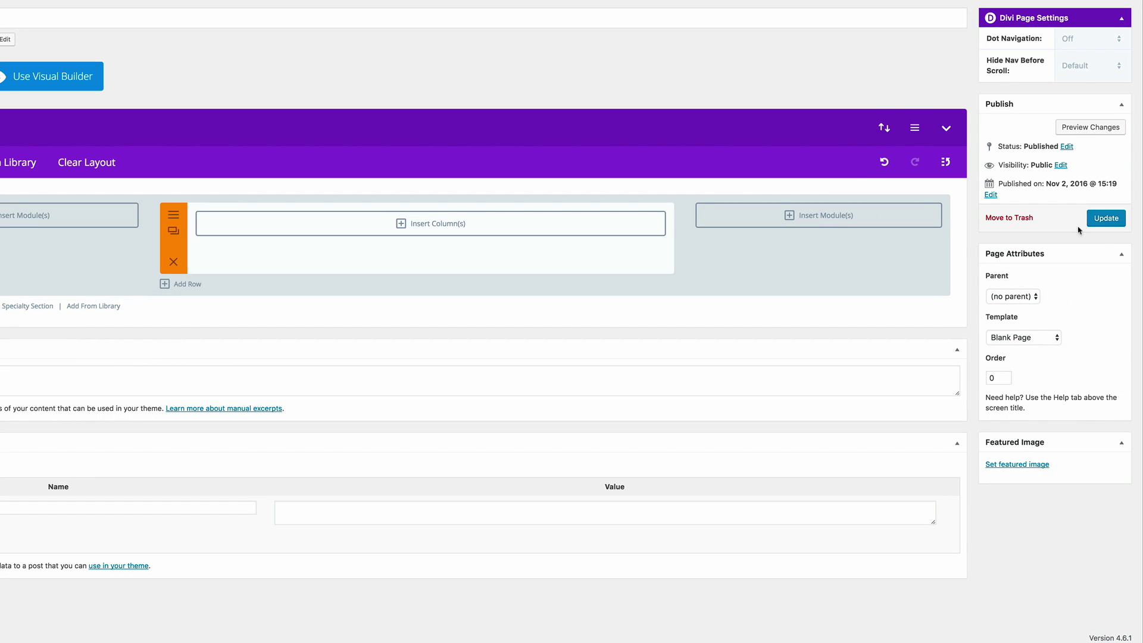
Update the part5 page and view the live page with the full-screen forest background.
left_click(1107, 218)
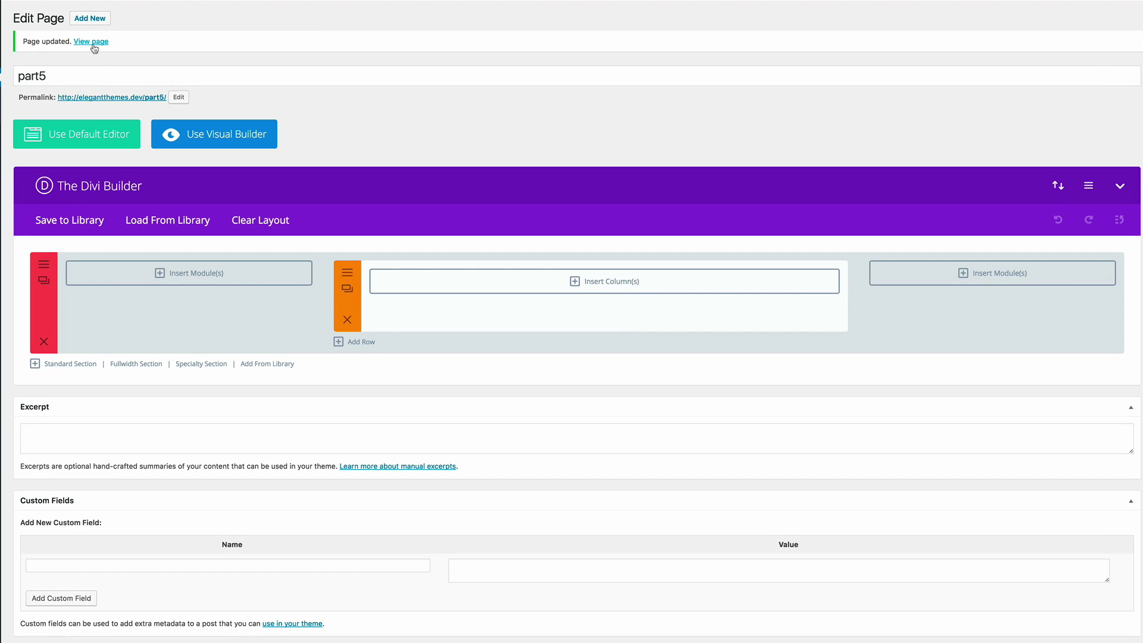
left_click(92, 43)
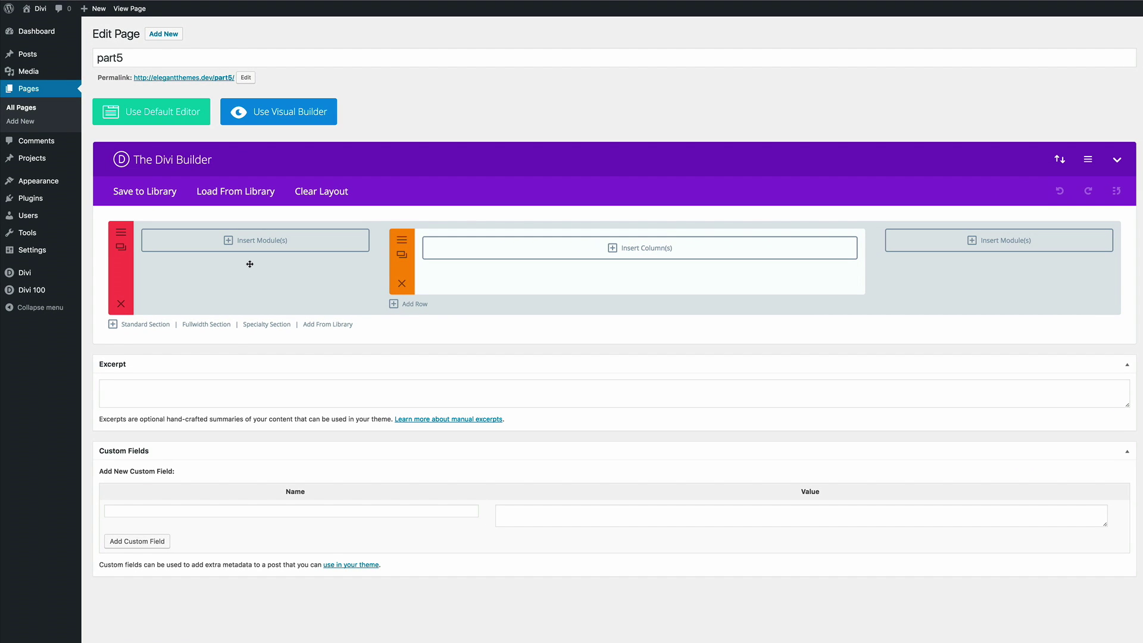
Add a Divider module with height 40 to the left column and save it.
left_click(228, 242)
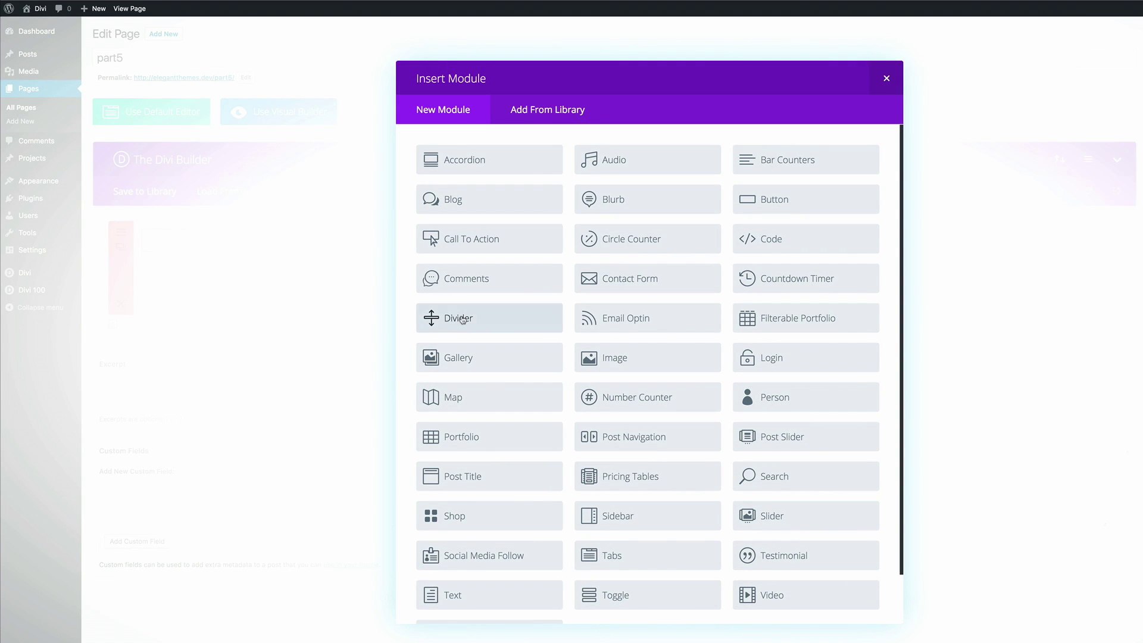
left_click(462, 320)
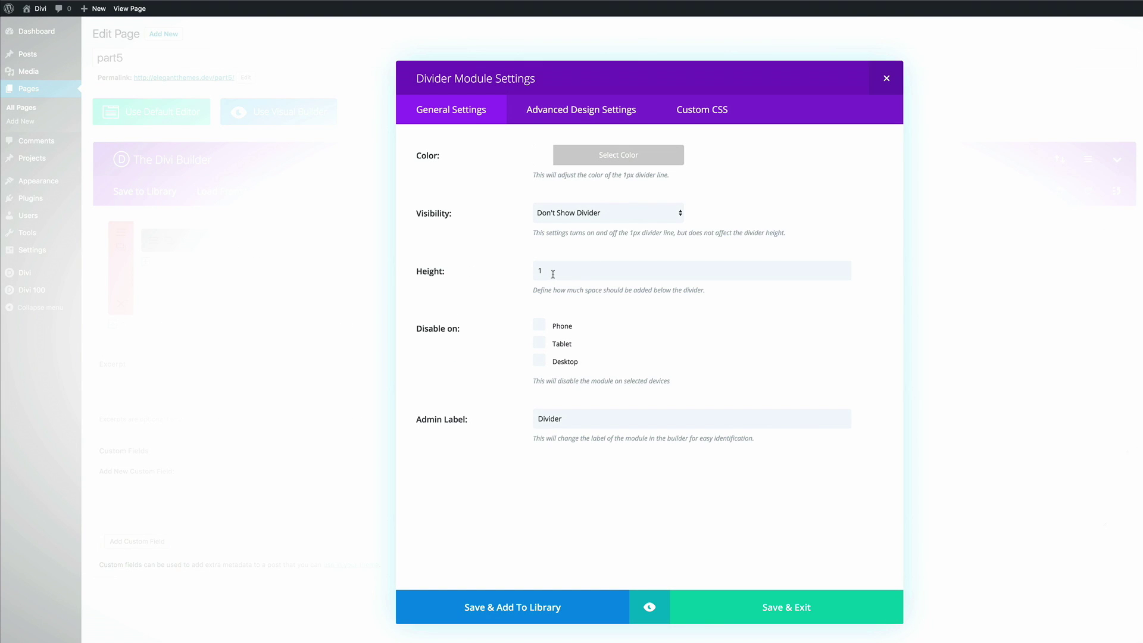
left_click_drag(549, 271, 520, 273)
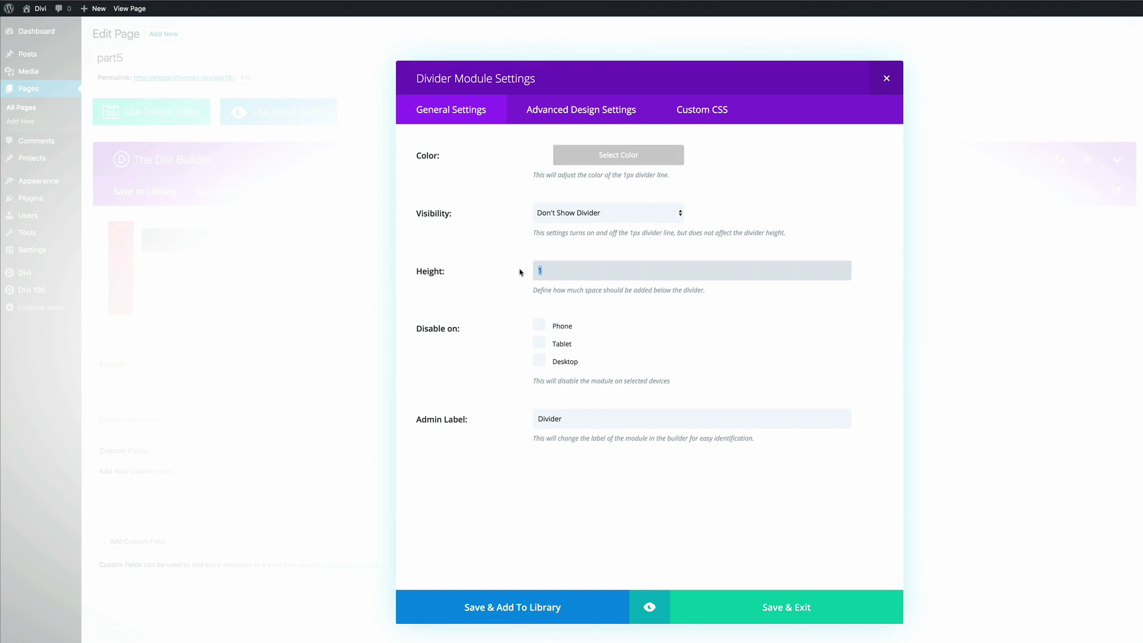
type("40")
left_click(801, 608)
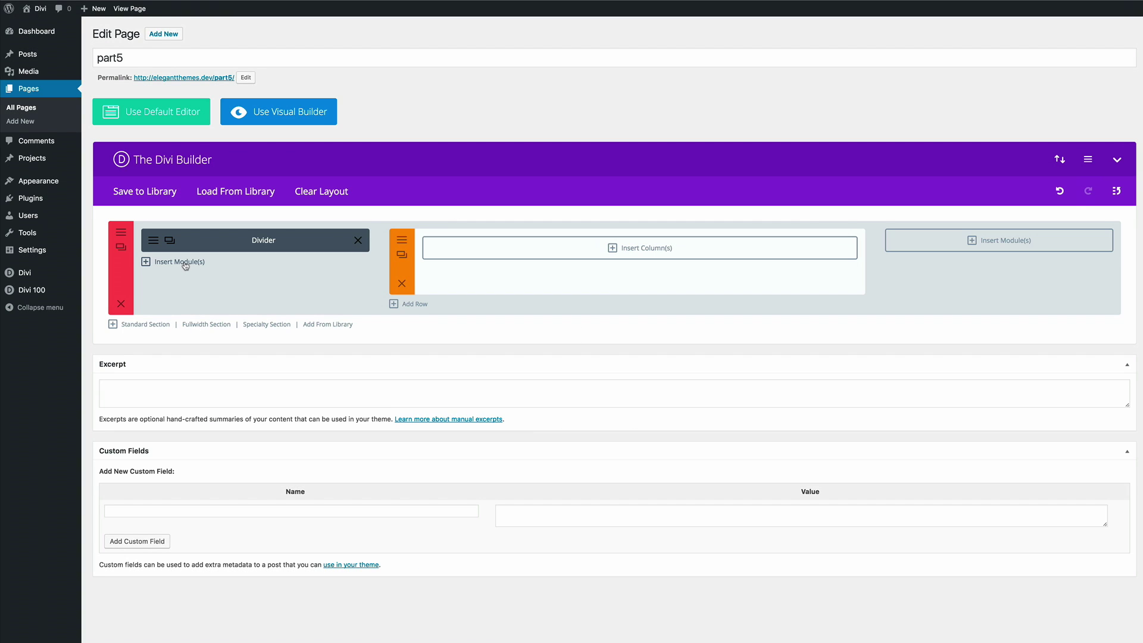
Insert a Slider module below the divider with its navigation arrows hidden.
left_click(181, 263)
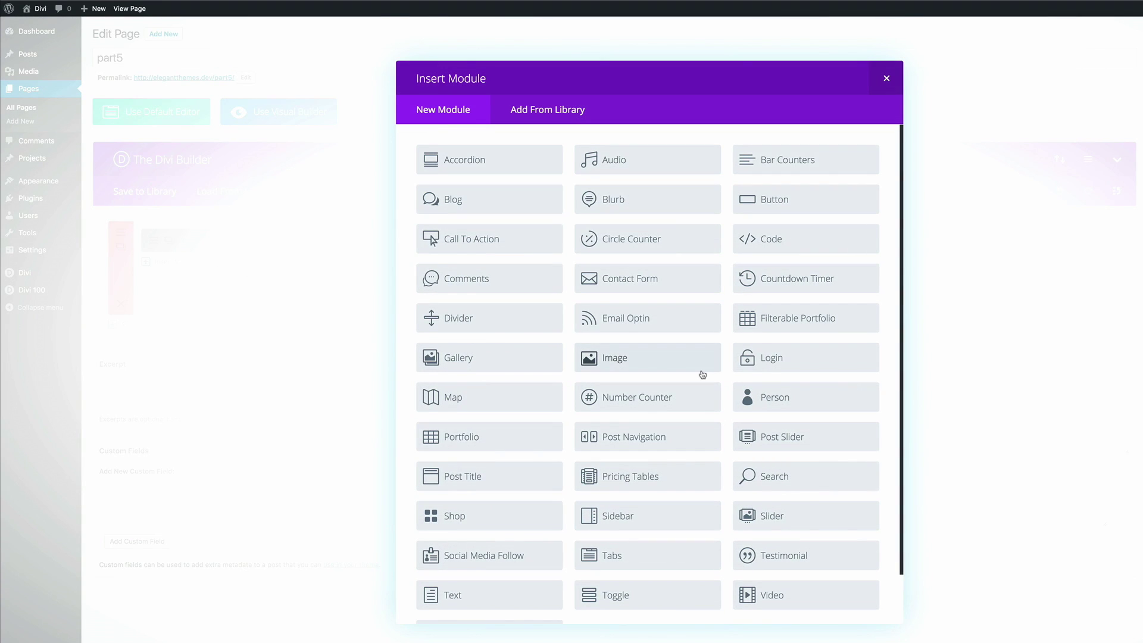
scroll(672, 361, "down", 1)
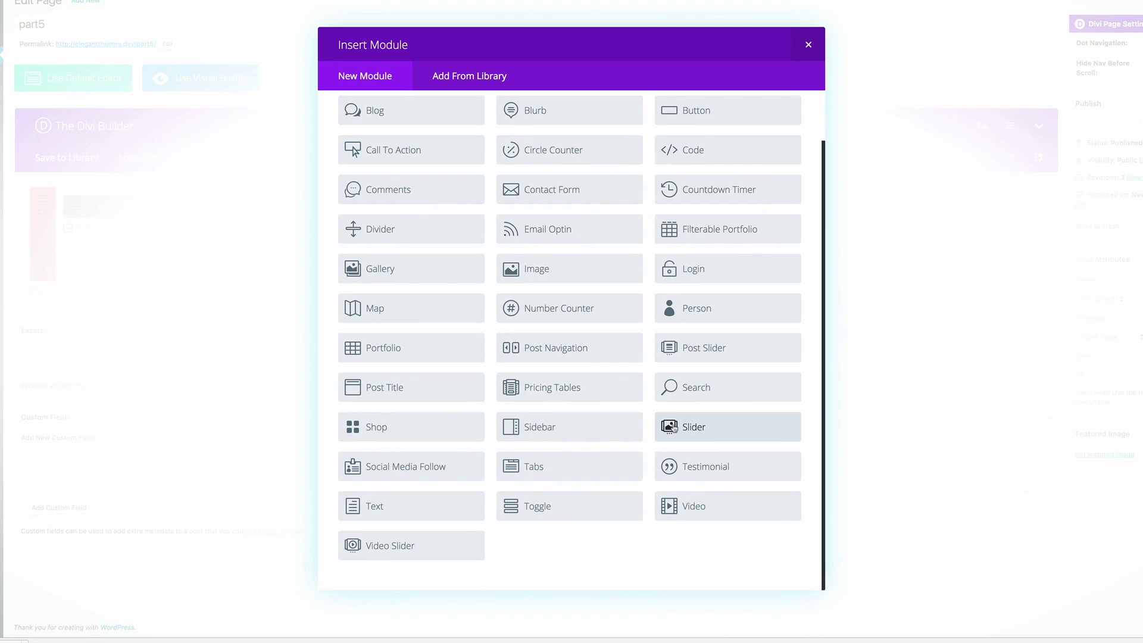
left_click(733, 482)
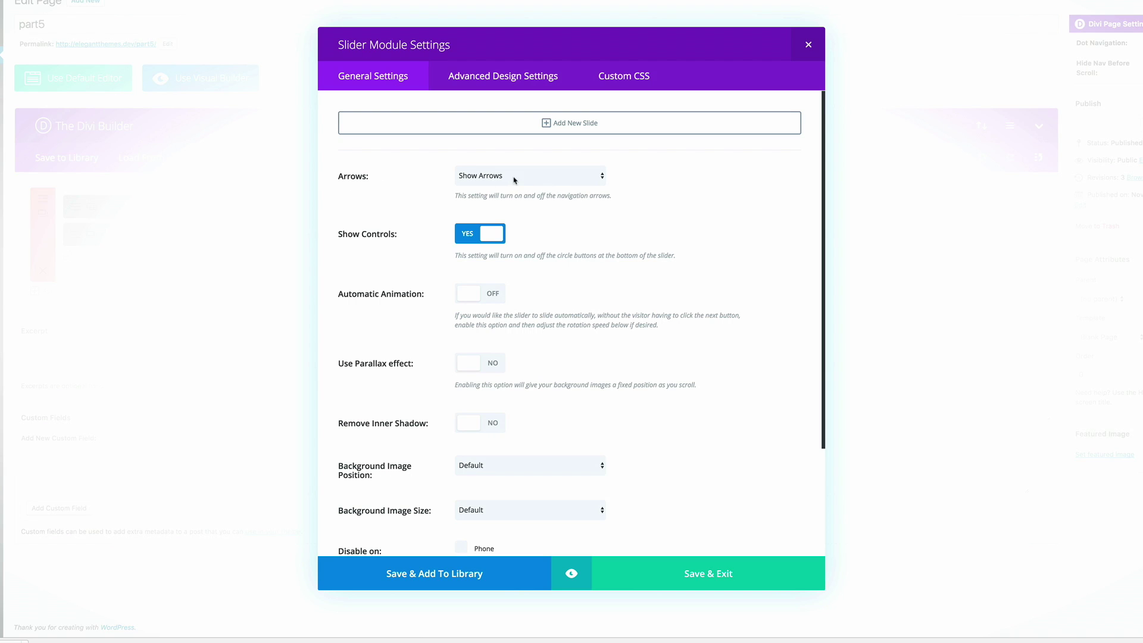
left_click(523, 178)
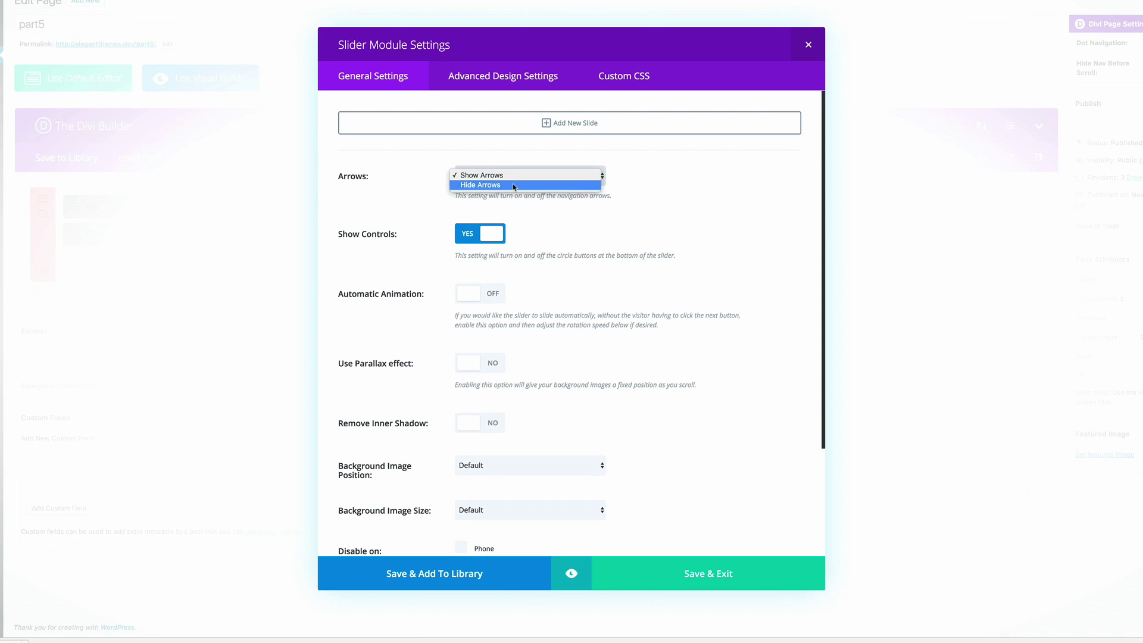
left_click(512, 185)
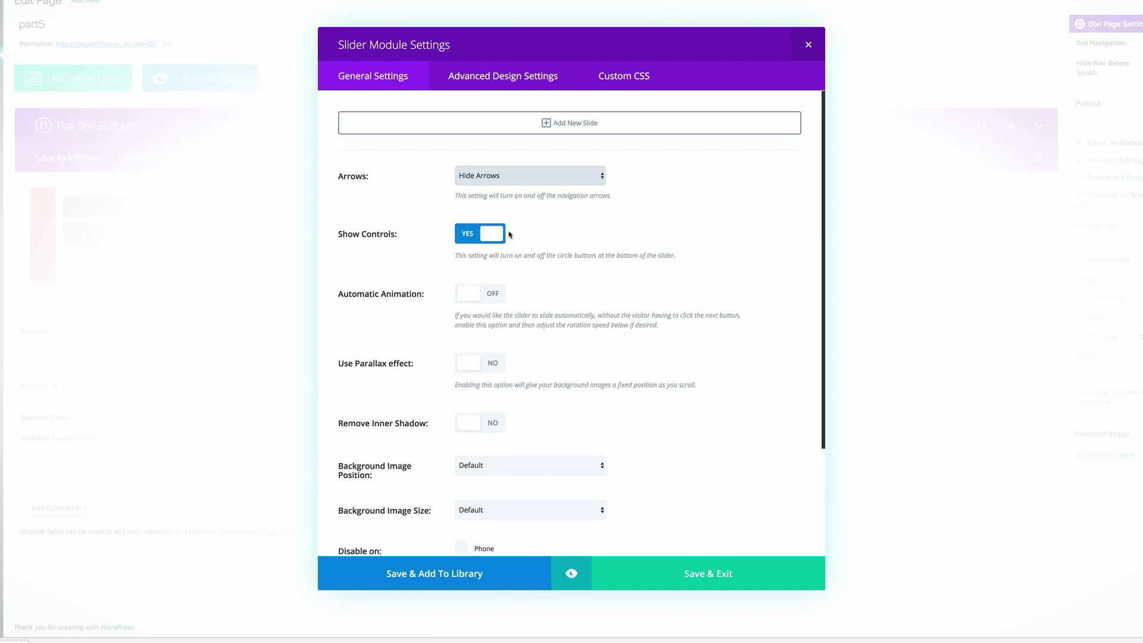
Enable slider autoplay at 6000 ms, continue on hover, remove inner shadow, and select the header font size 46.
left_click(492, 296)
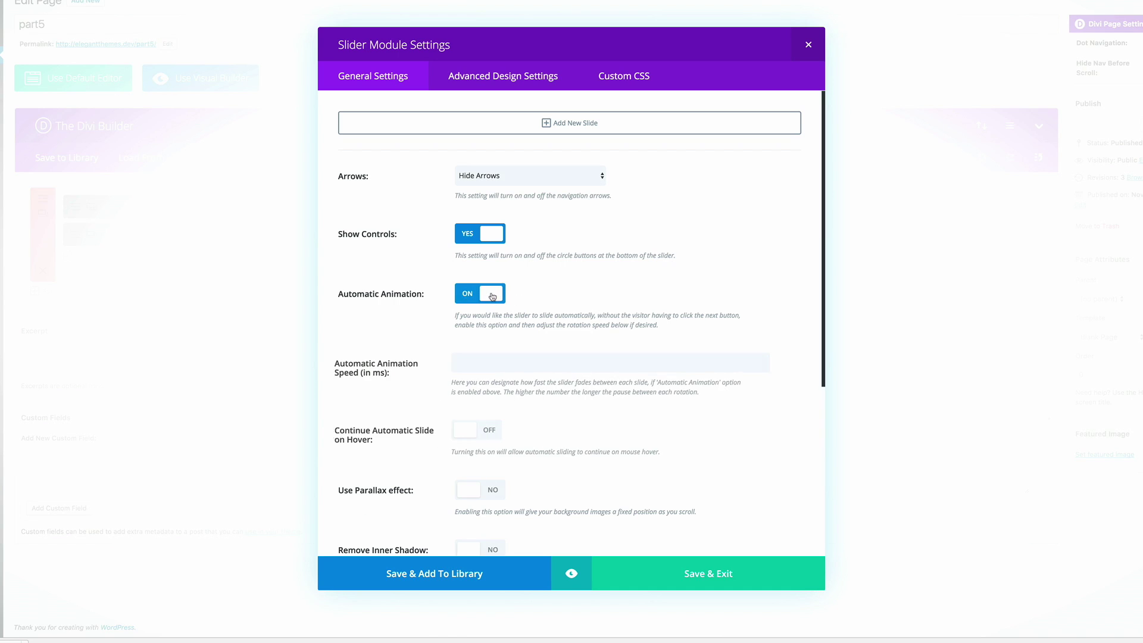
left_click(495, 361)
type("6000")
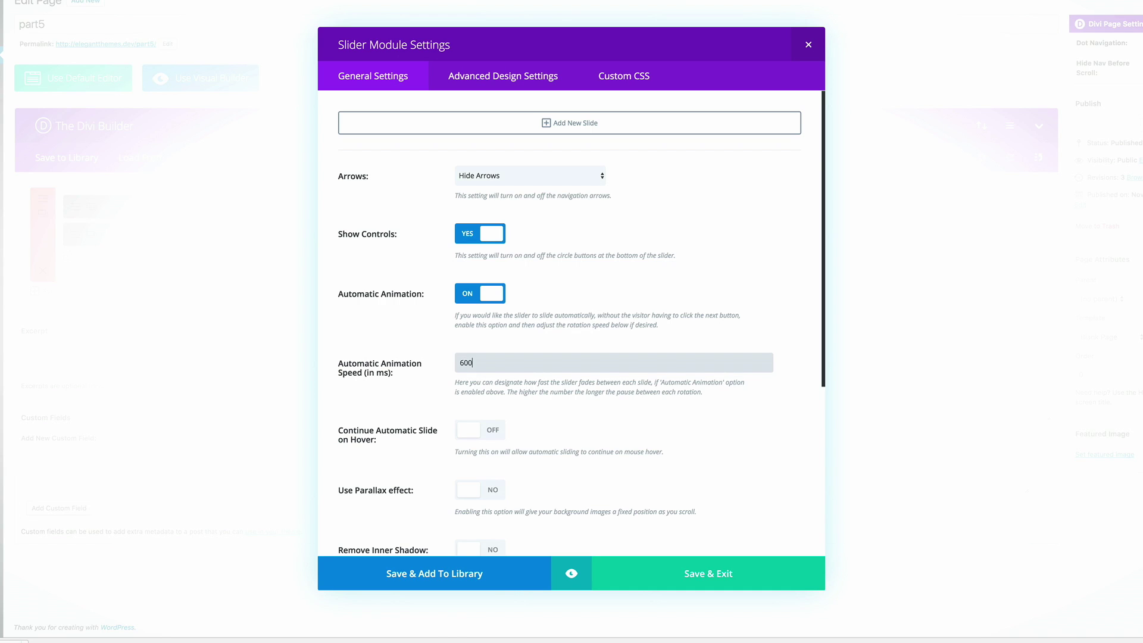
scroll(429, 464, "down", 2)
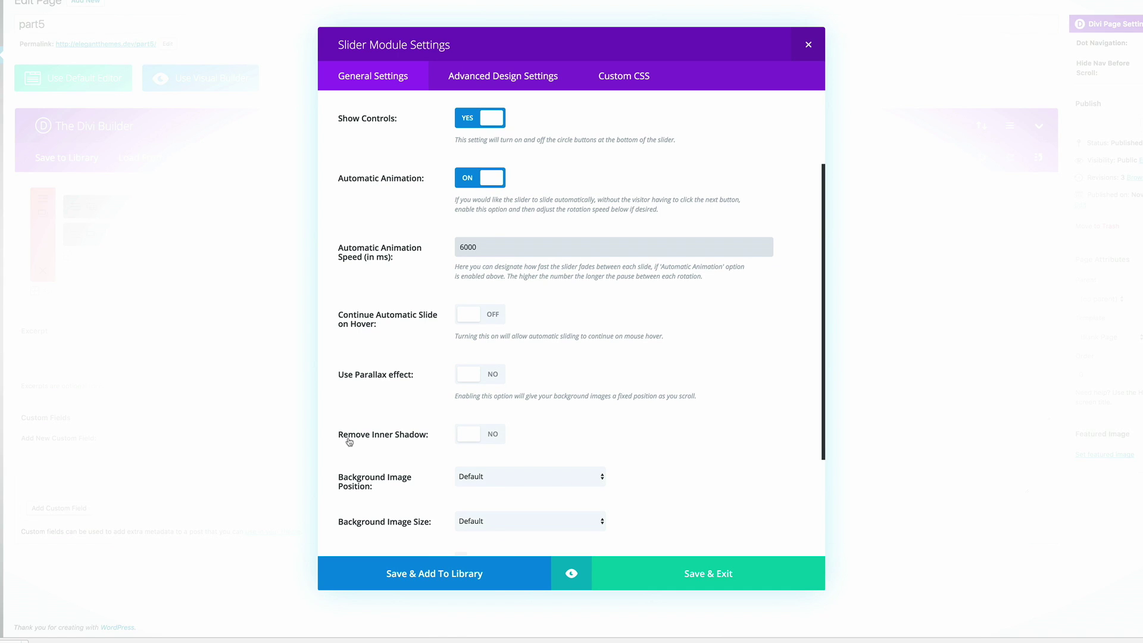
left_click(494, 438)
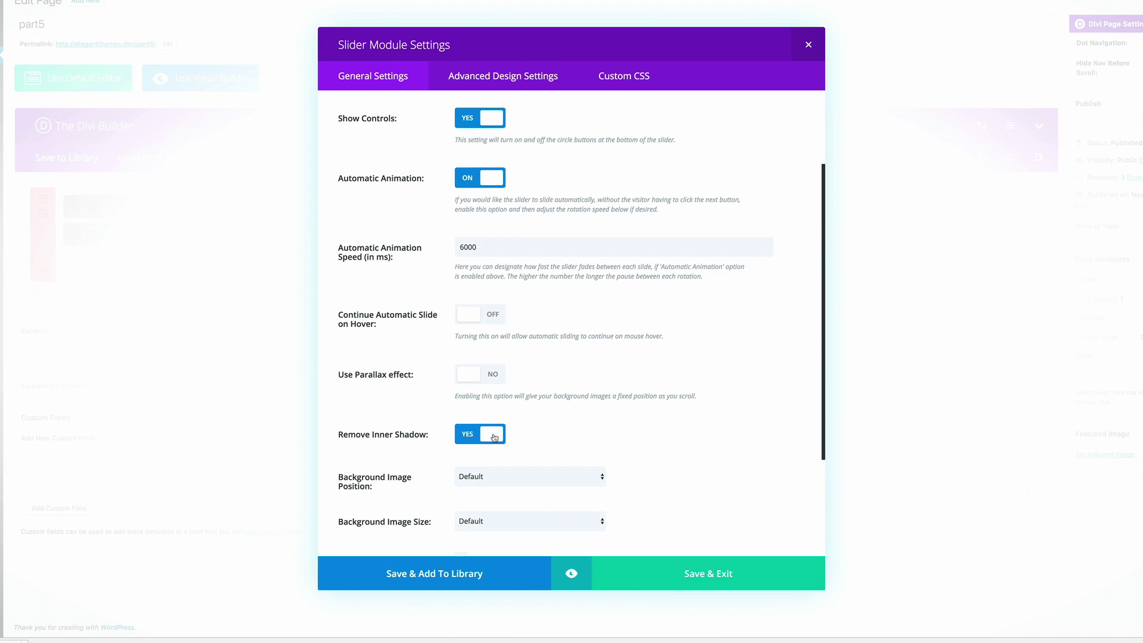
left_click(495, 317)
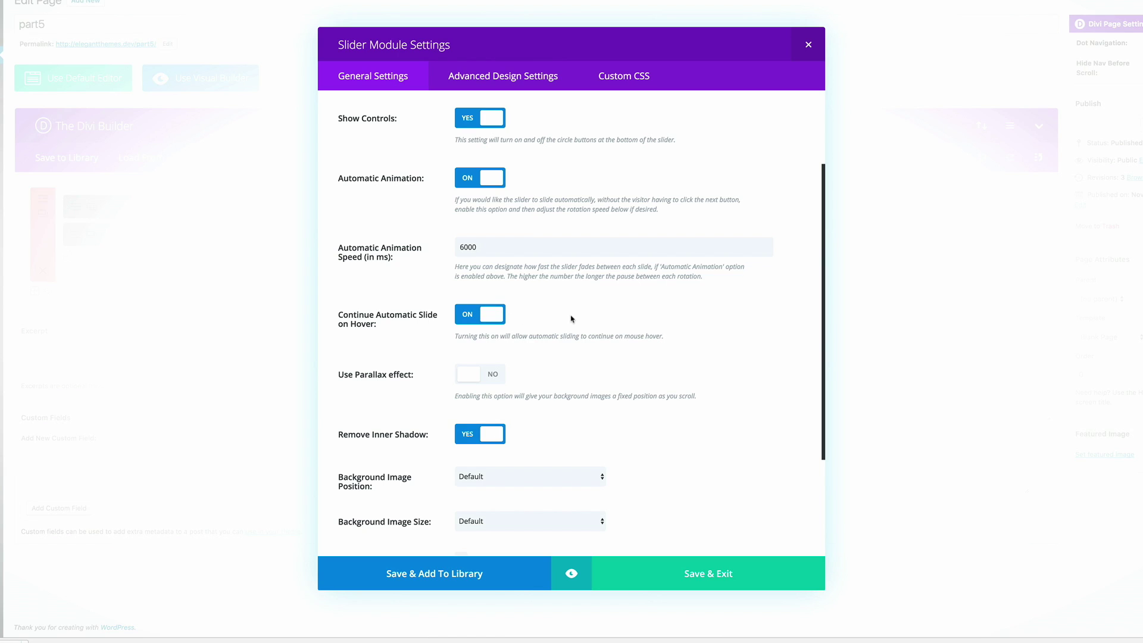
left_click(530, 78)
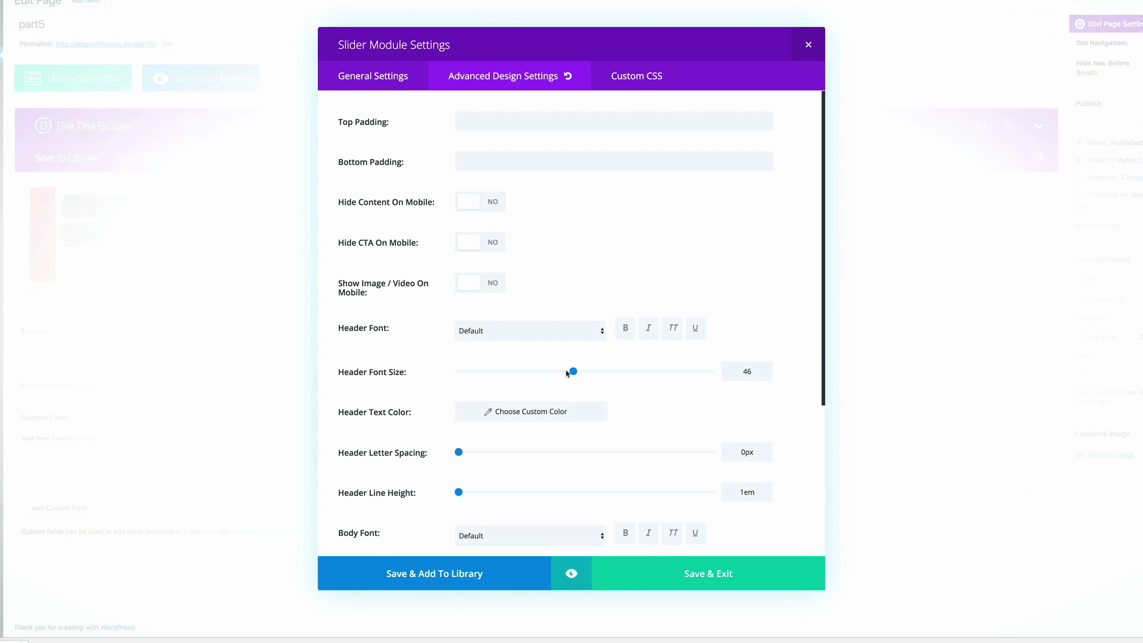
double_click(757, 371)
Set the slide header font size to 40, with 30 on tablet.
type("40")
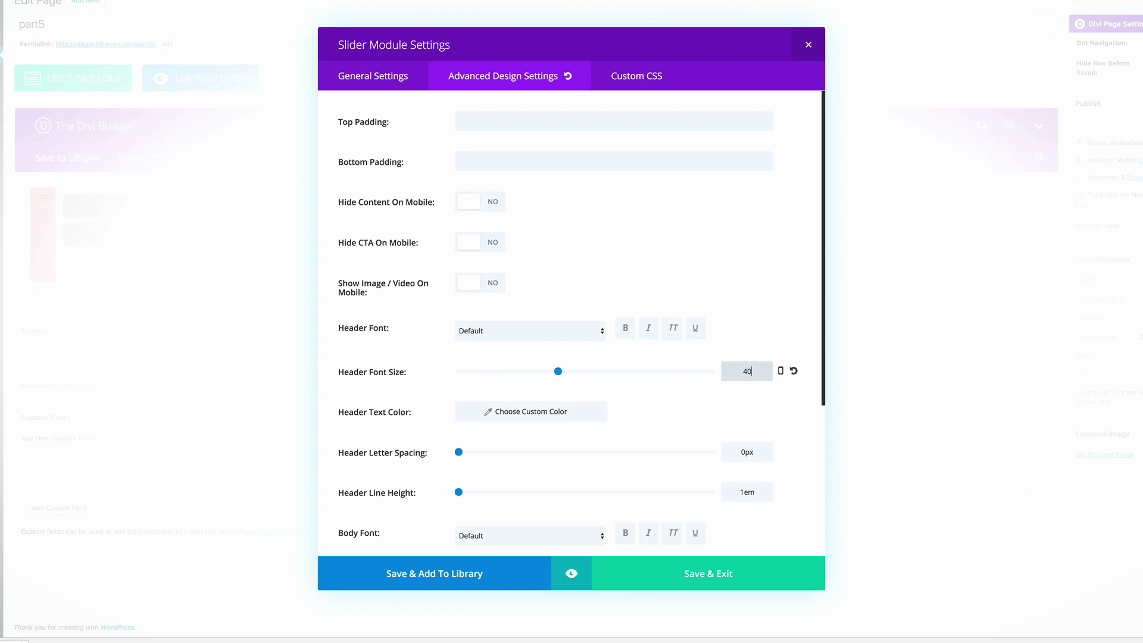
left_click(781, 371)
left_click(574, 378)
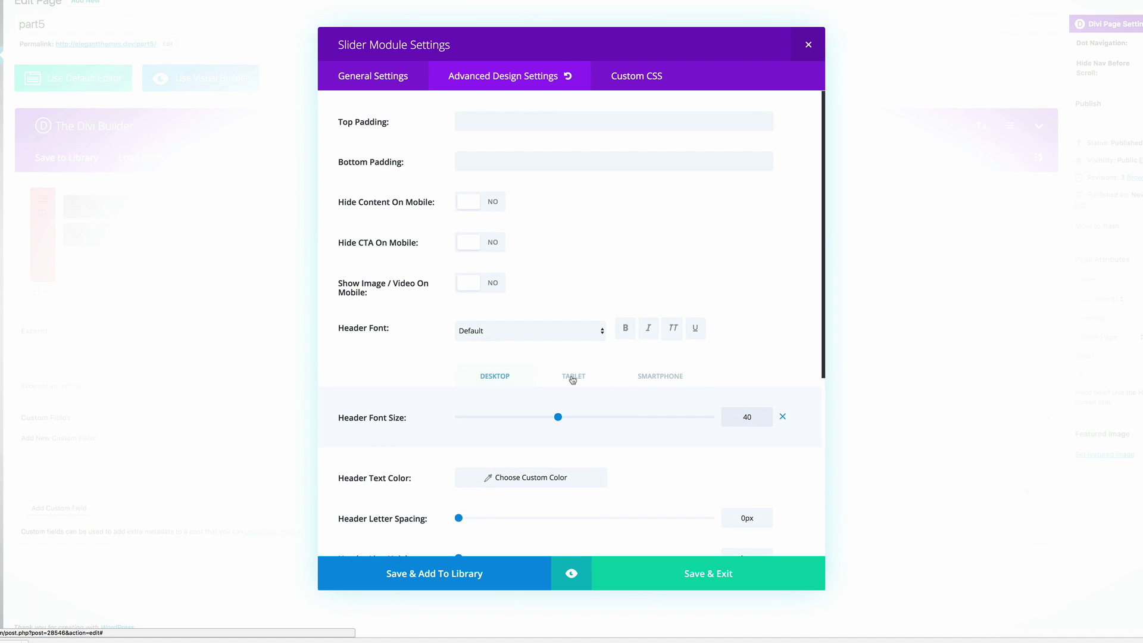
left_click(746, 416)
type("30")
scroll(760, 324, "down", 3)
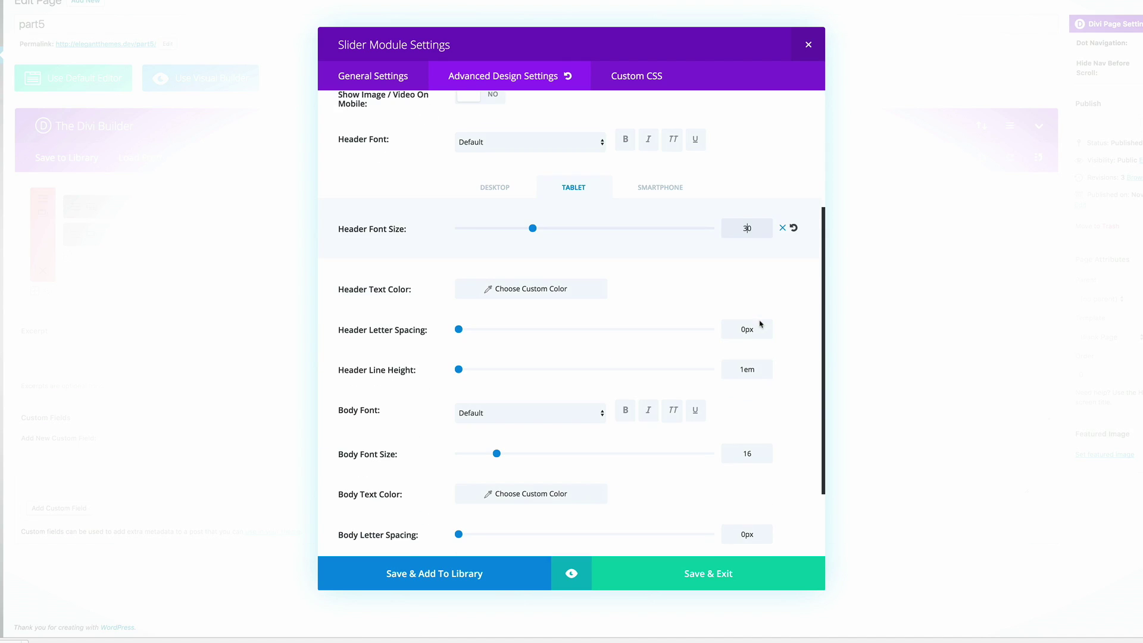
scroll(761, 322, "down", 2)
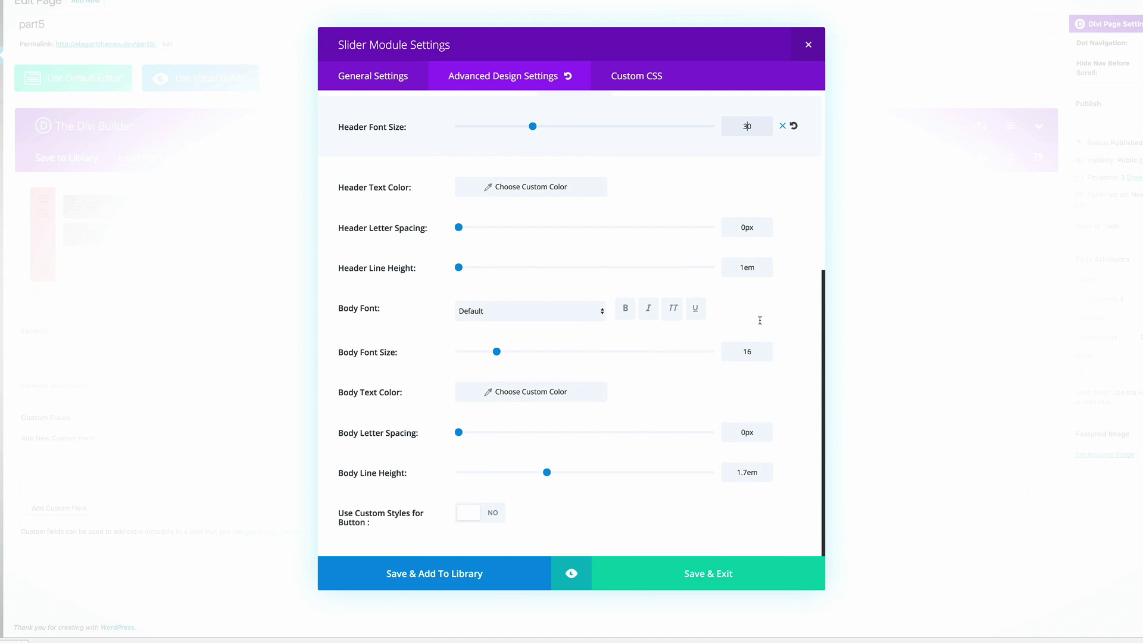
Turn on custom slide button styling, pick a button text colour, and use Josefin Slab for the button font.
left_click(492, 514)
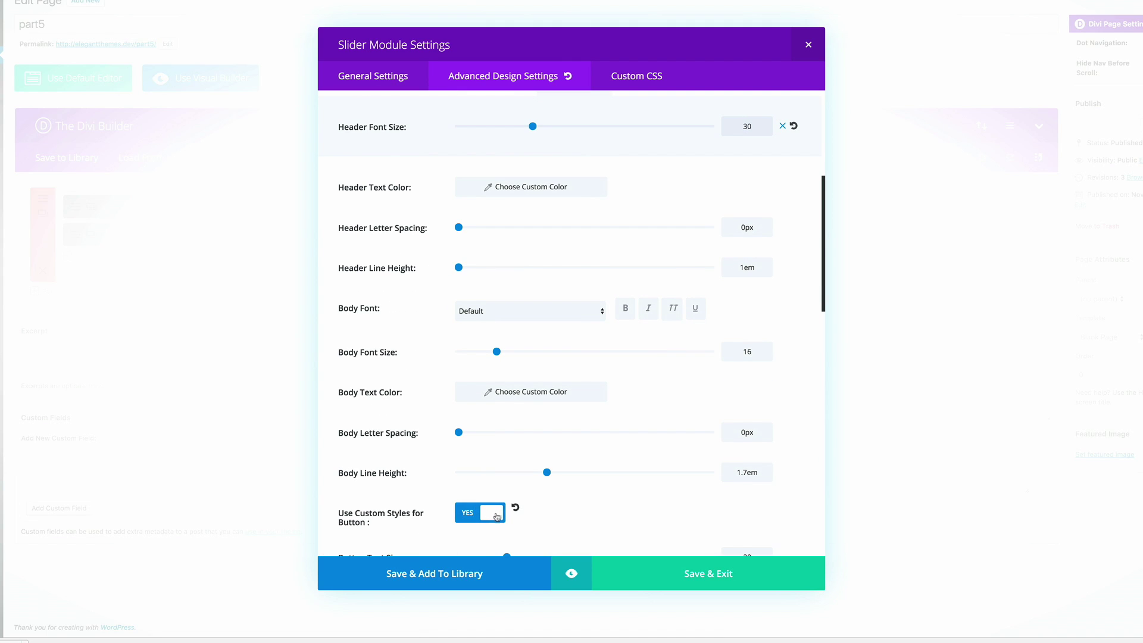
scroll(620, 496, "down", 4)
scroll(623, 494, "down", 1)
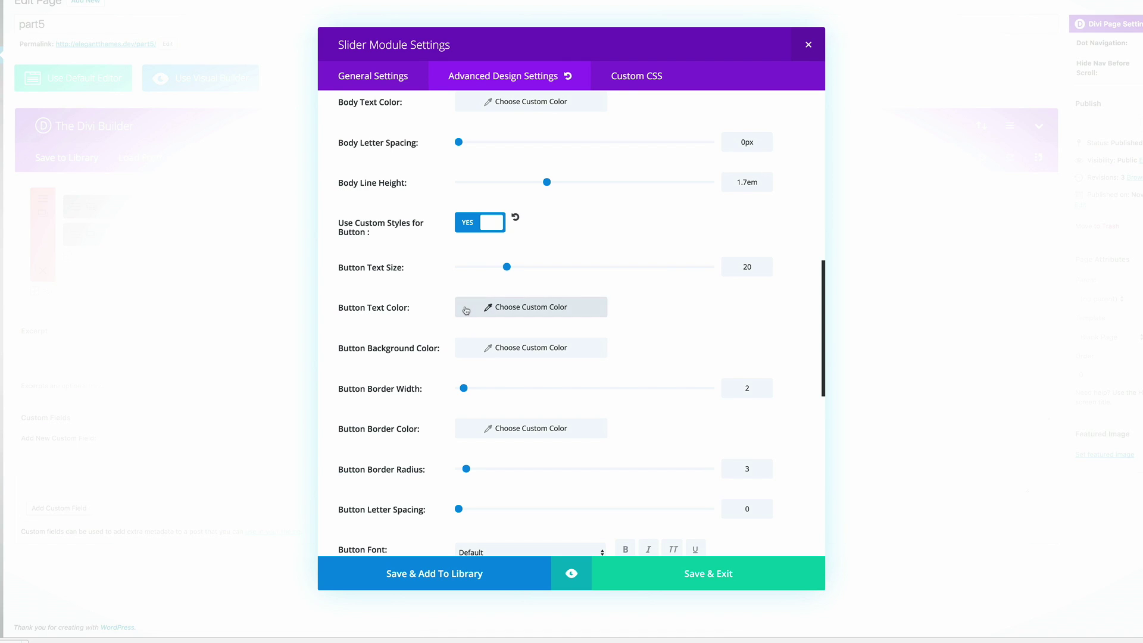
left_click(503, 306)
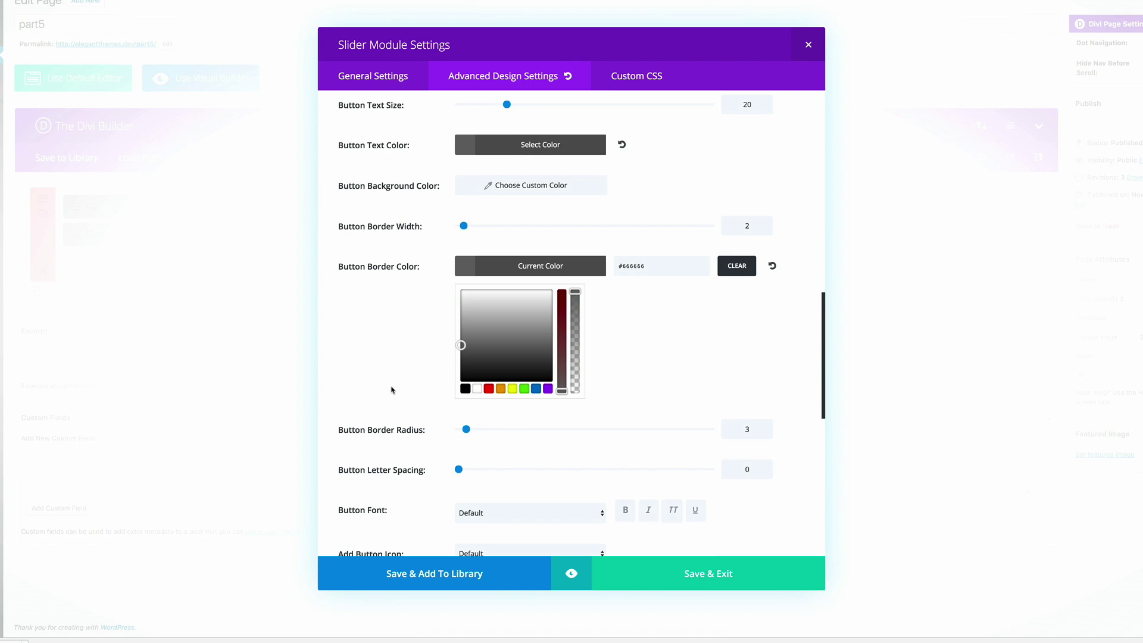
scroll(391, 390, "down", 1)
scroll(392, 390, "down", 2)
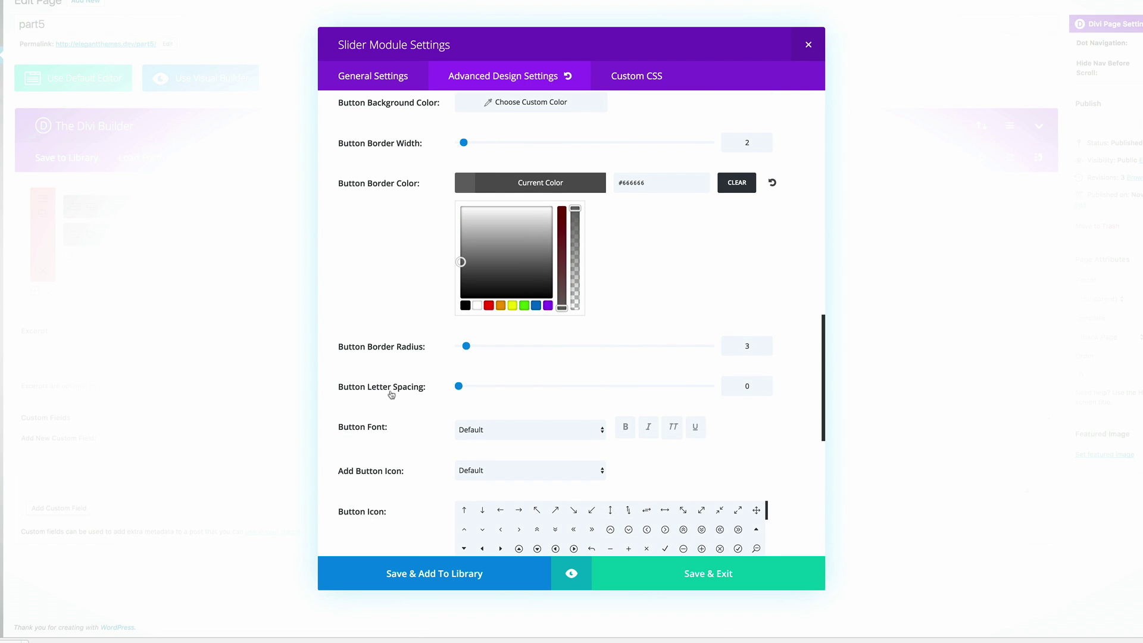
left_click(503, 431)
scroll(517, 558, "down", 6)
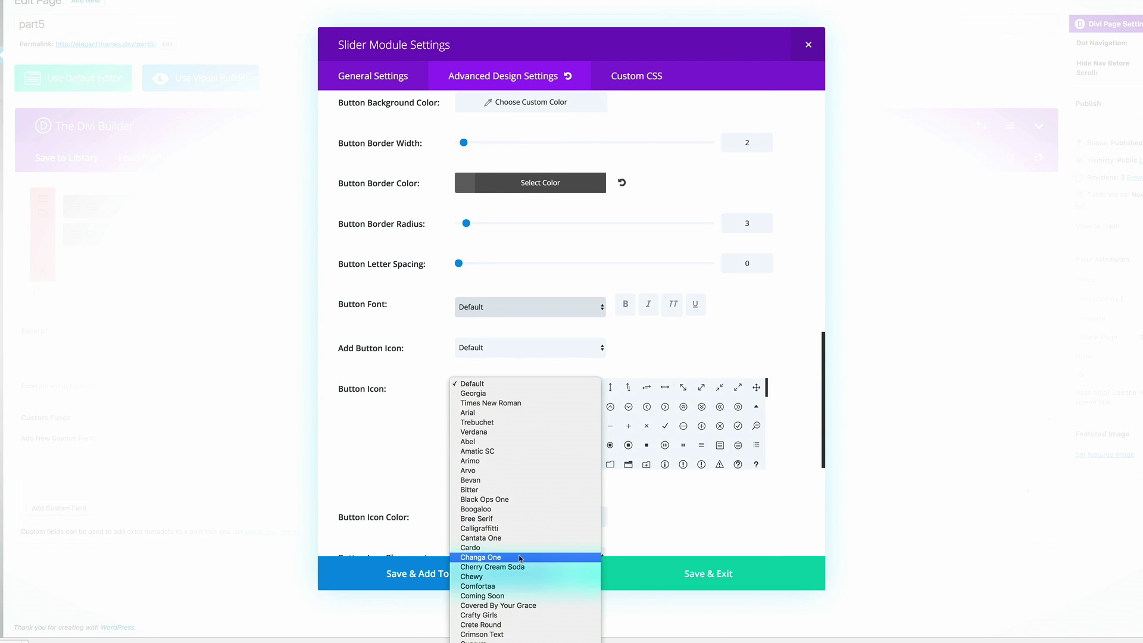
scroll(511, 571, "down", 1)
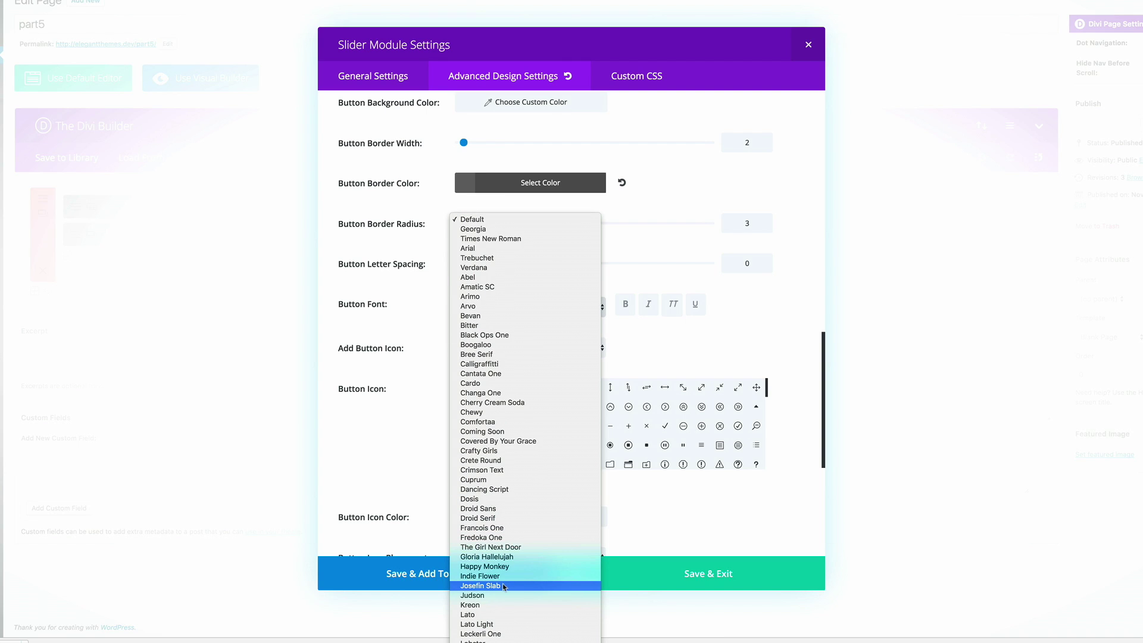
left_click(494, 586)
scroll(413, 375, "down", 1)
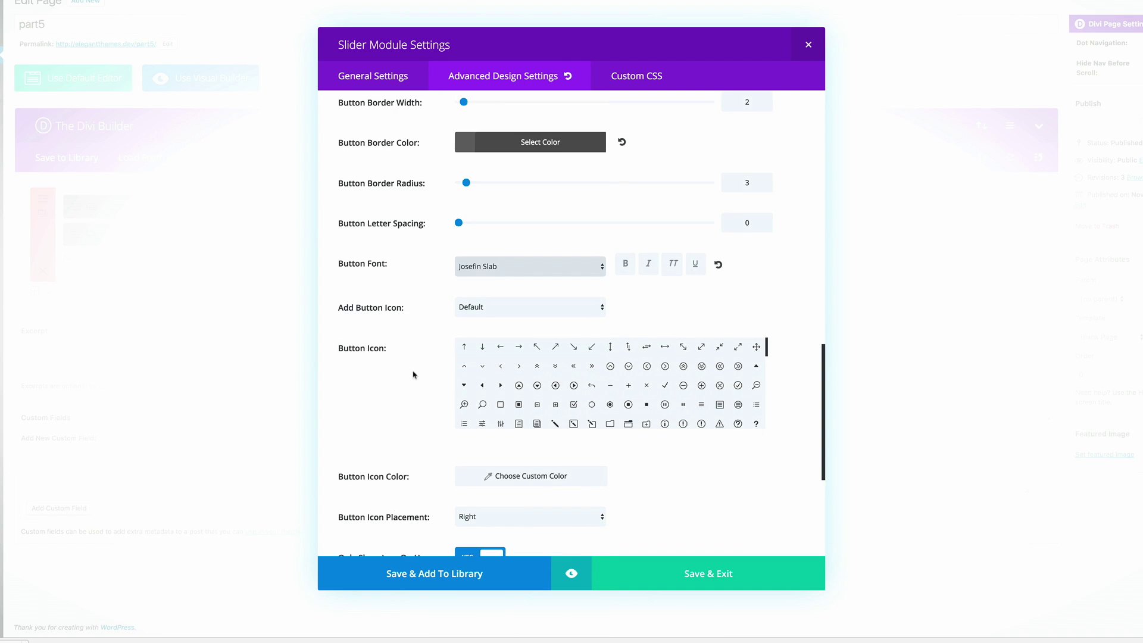
scroll(413, 375, "down", 1)
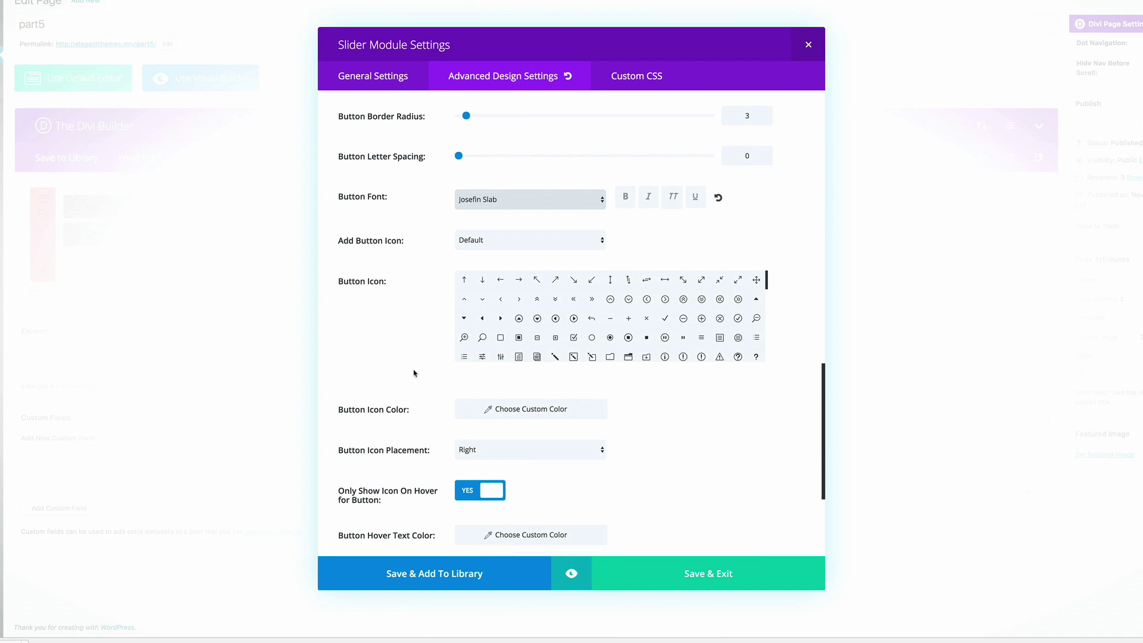
Add a right-arrow icon to the slider button.
left_click(528, 241)
left_click(469, 250)
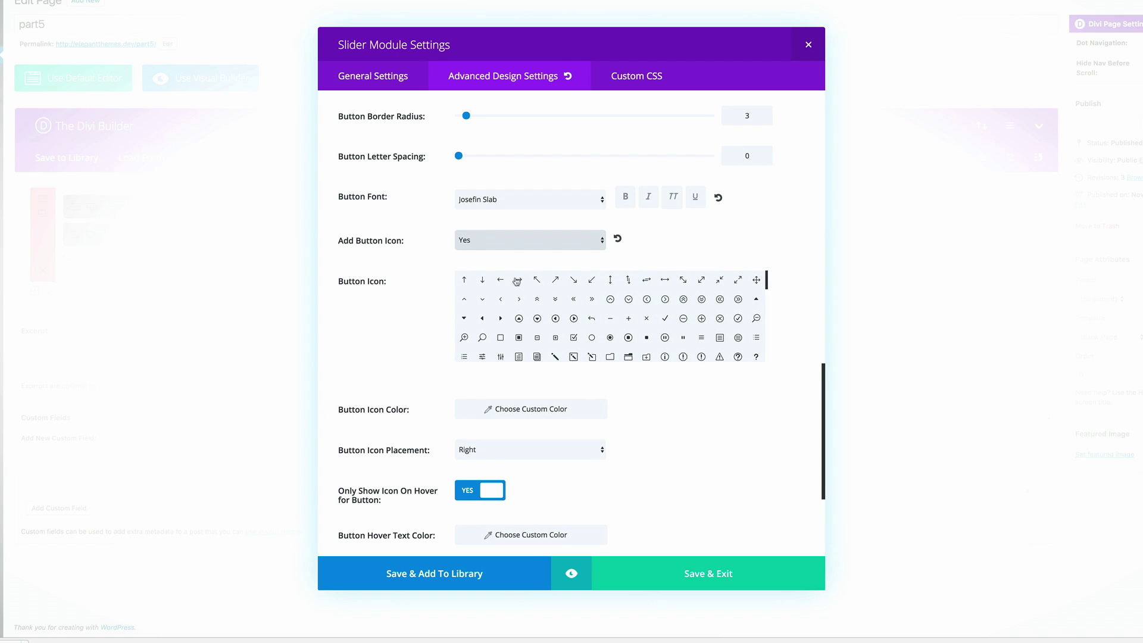
left_click(519, 280)
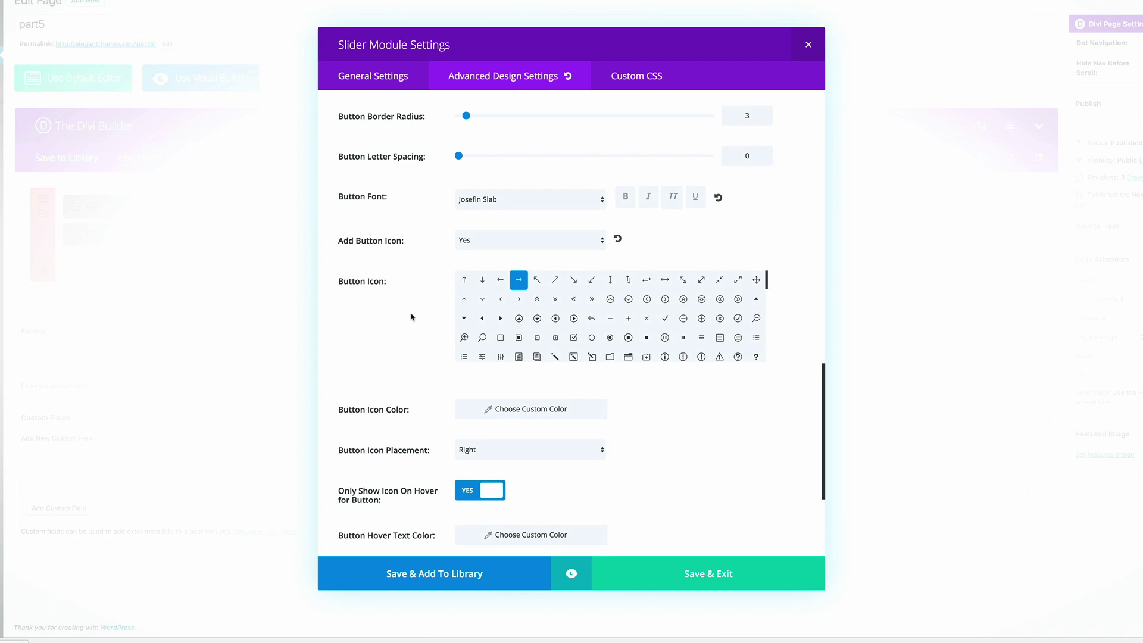
Set the slide header font to Josefin Slab.
scroll(414, 319, "up", 10)
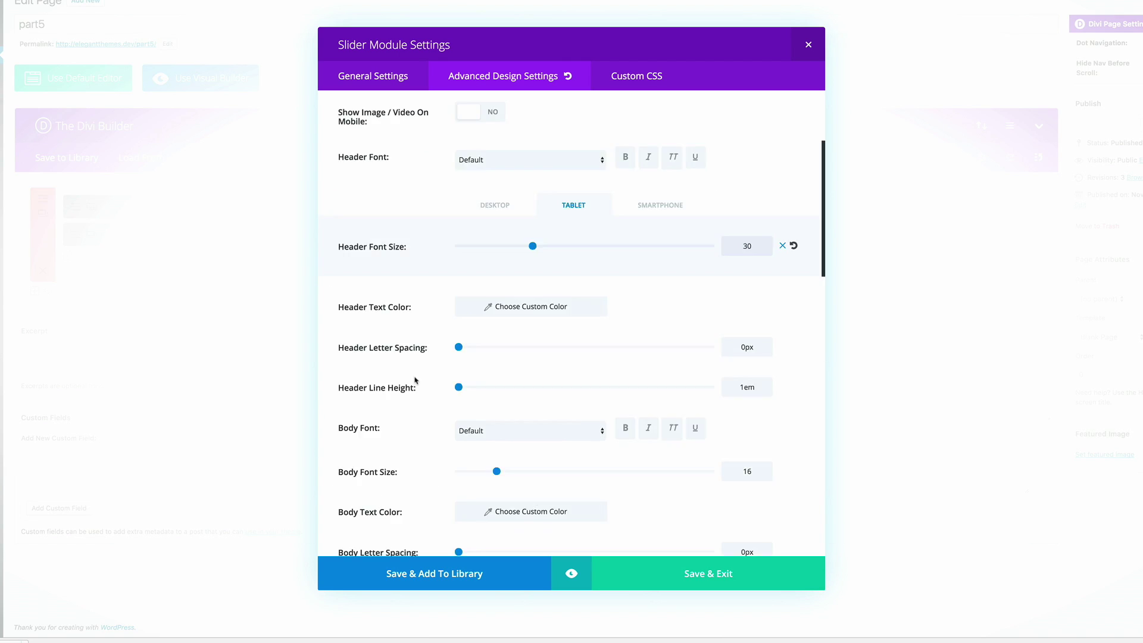
left_click(487, 173)
scroll(523, 556, "down", 5)
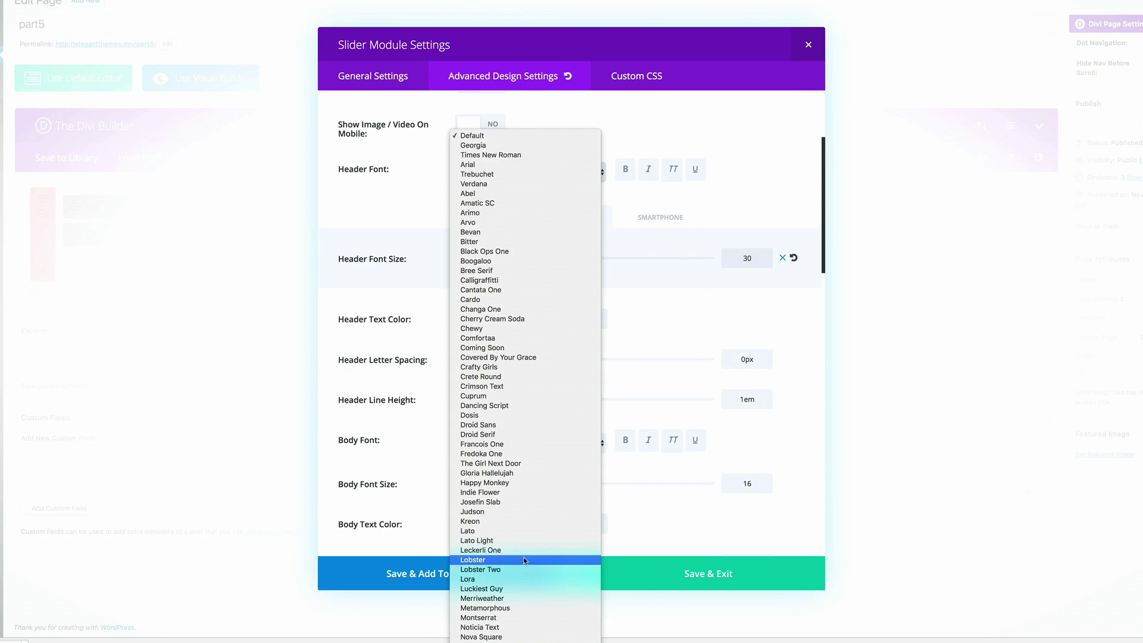
scroll(523, 556, "down", 3)
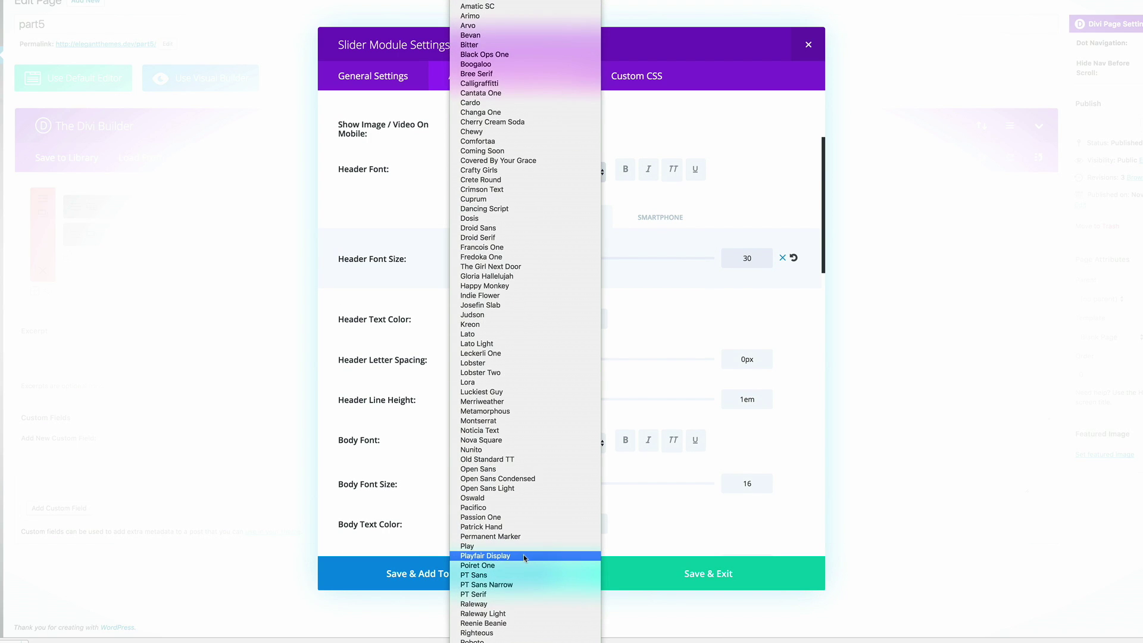
scroll(524, 555, "down", 1)
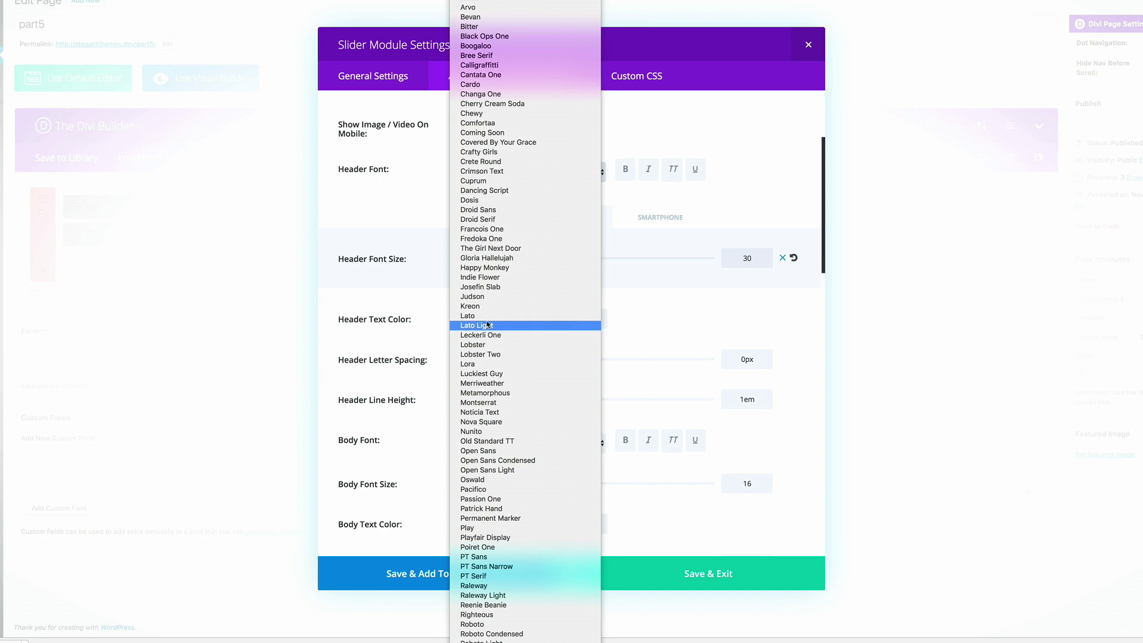
left_click(497, 289)
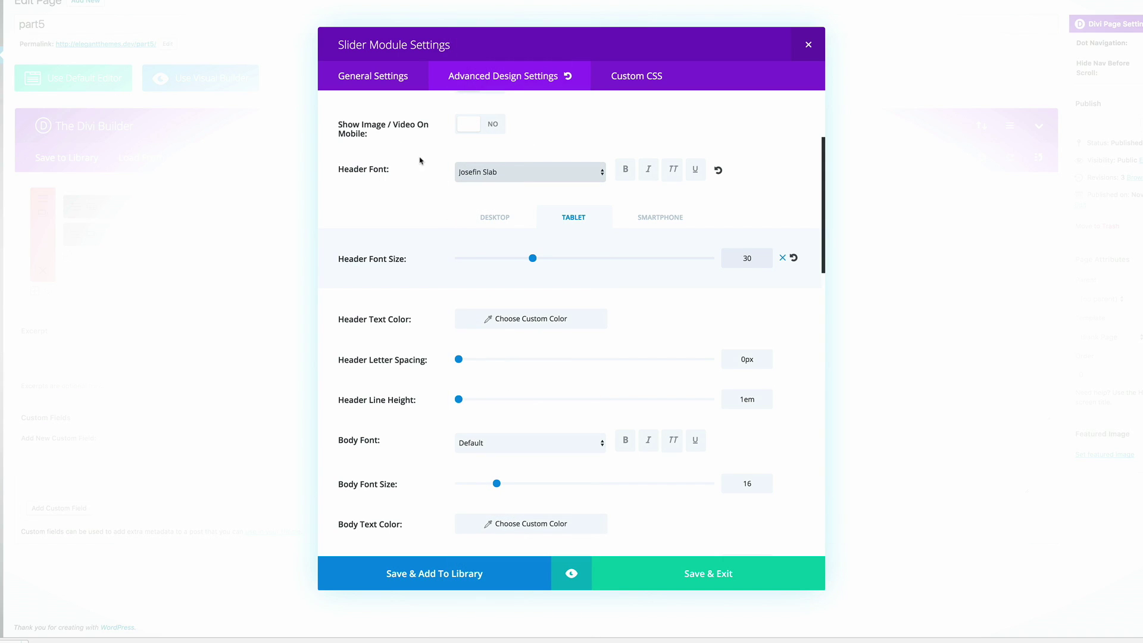
scroll(426, 175, "up", 3)
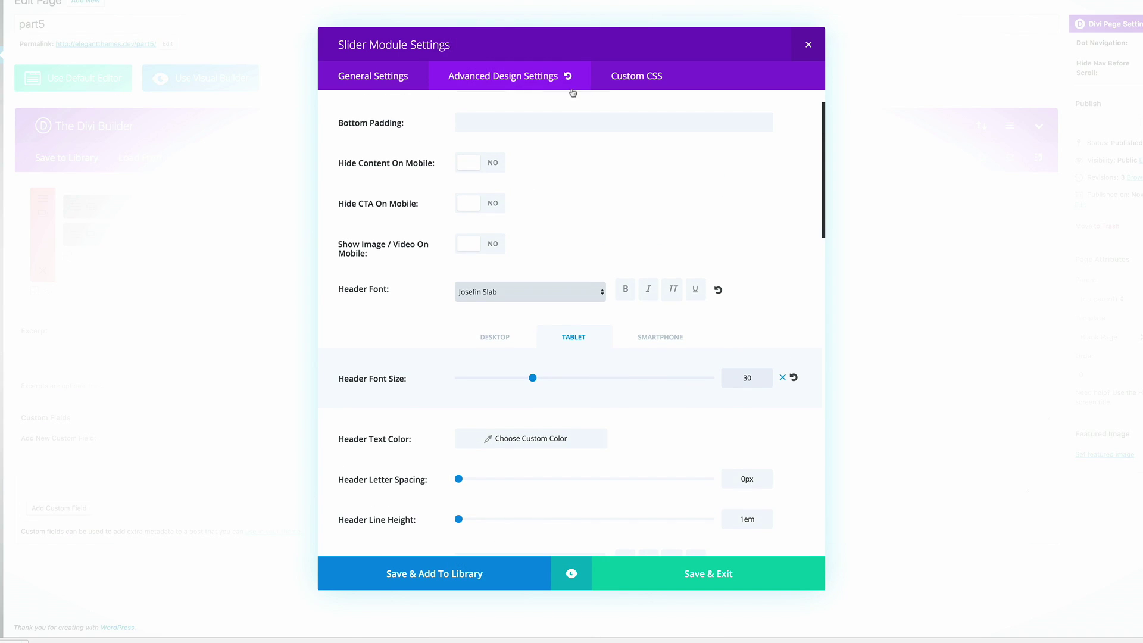
Give the slider's main element a transparent 4px border and left-align the slide description with a Grow animation.
left_click(639, 76)
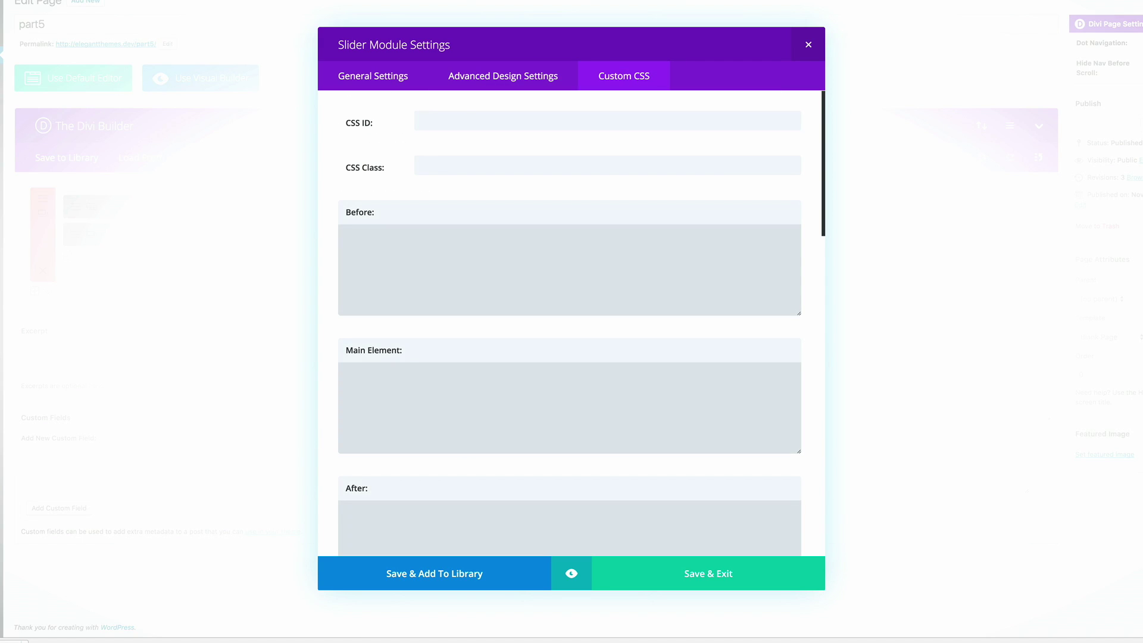
left_click(420, 386)
type("border: 4px solid rgba(0,0,0,0);")
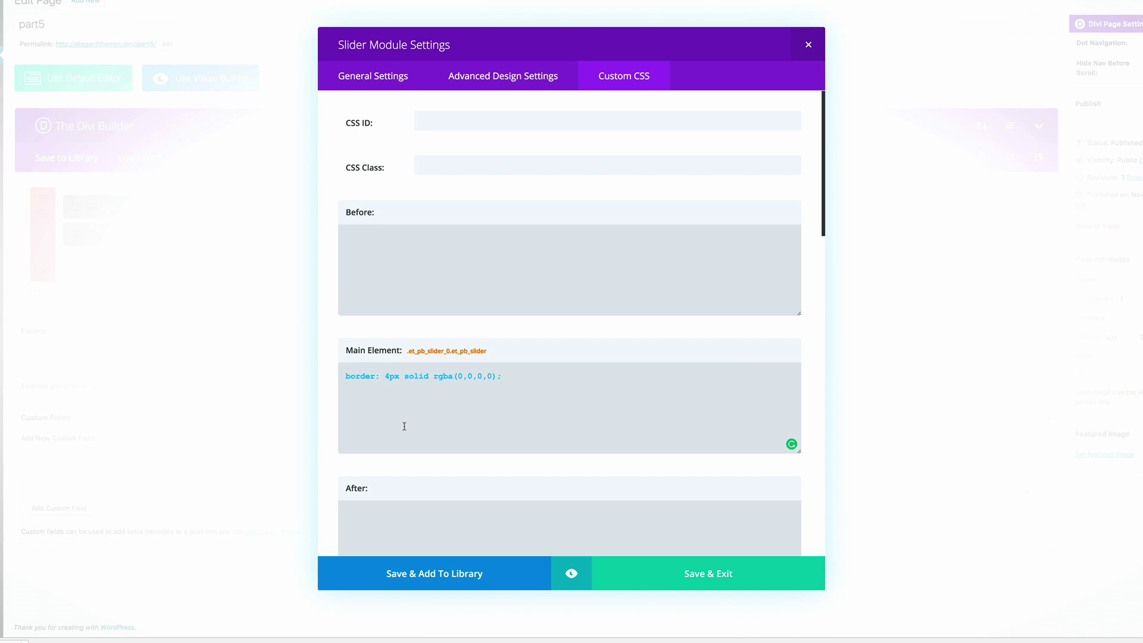
scroll(405, 426, "down", 6)
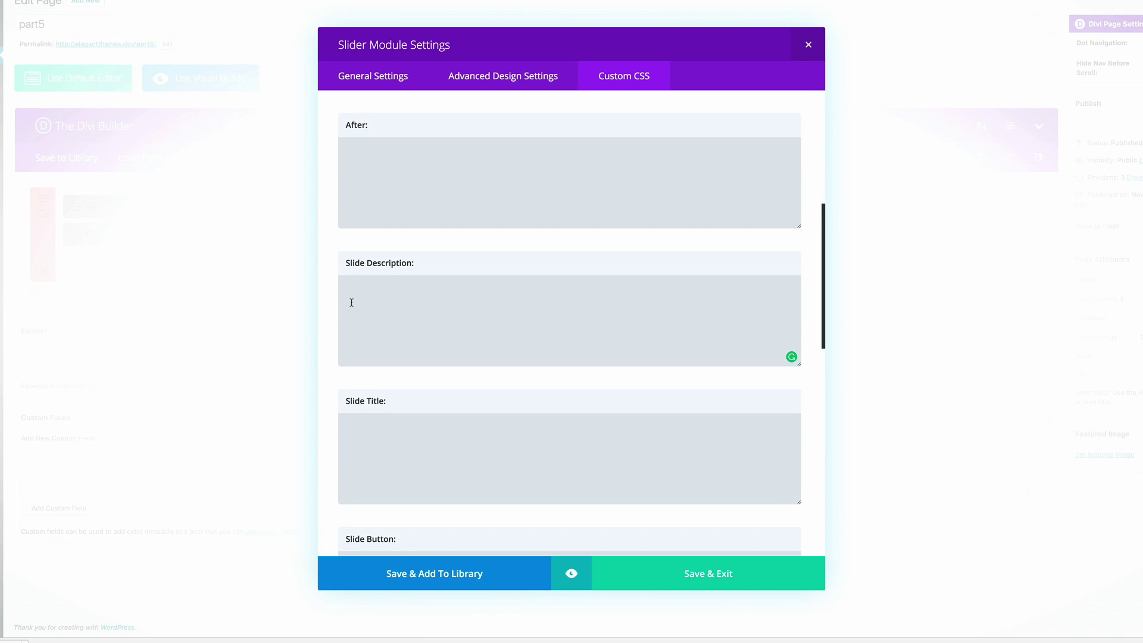
left_click(351, 302)
type("text-align: left !important; animation-name: Grow;")
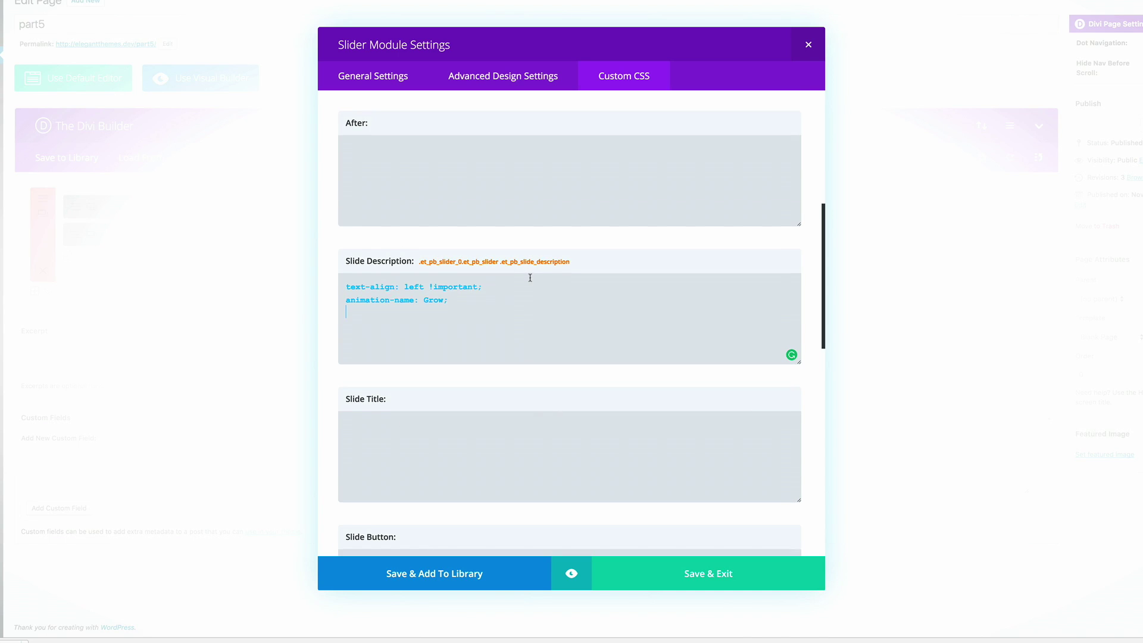
scroll(529, 285, "down", 3)
Remove the slide button's left padding, right-align the controllers with 30px padding and font-size 0, and save.
left_click(391, 364)
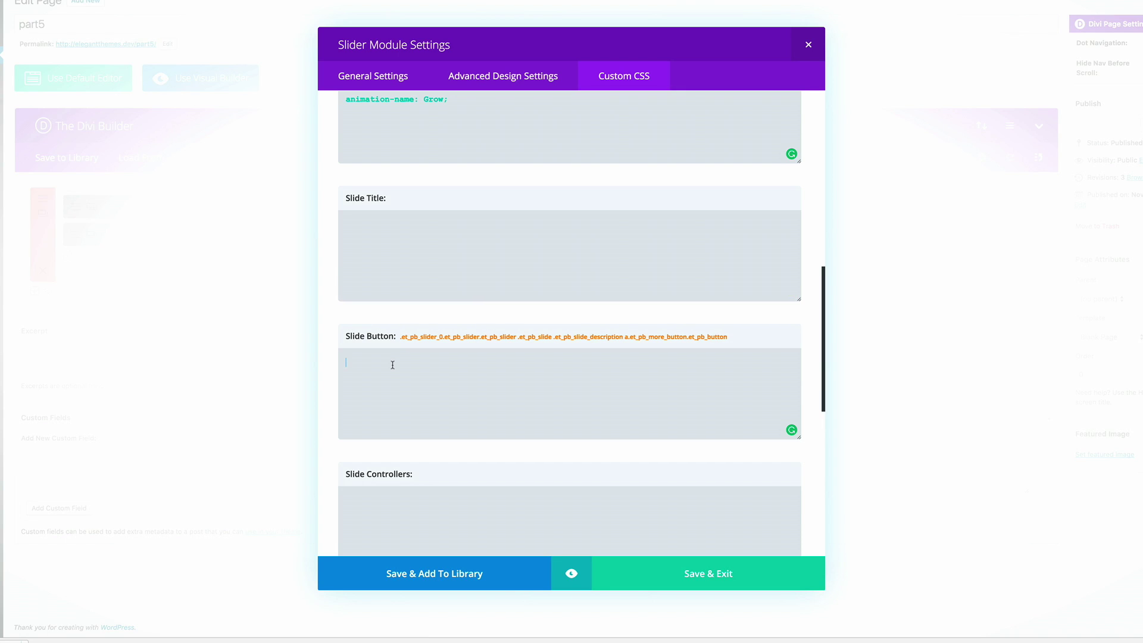
type("padding-left: 0 !important;")
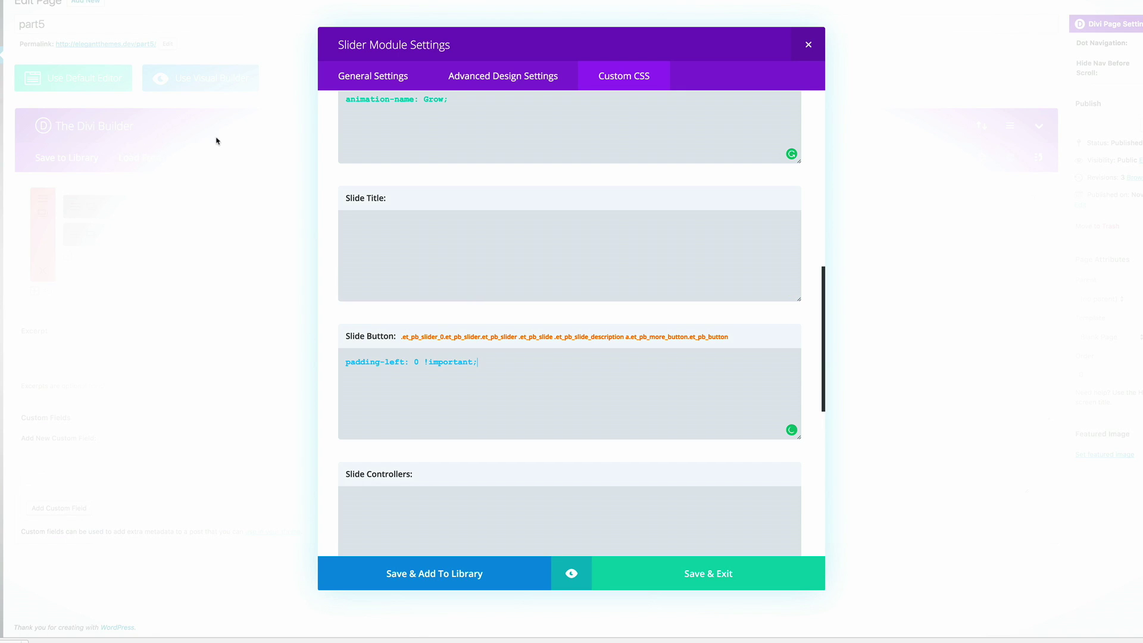
scroll(673, 489, "down", 3)
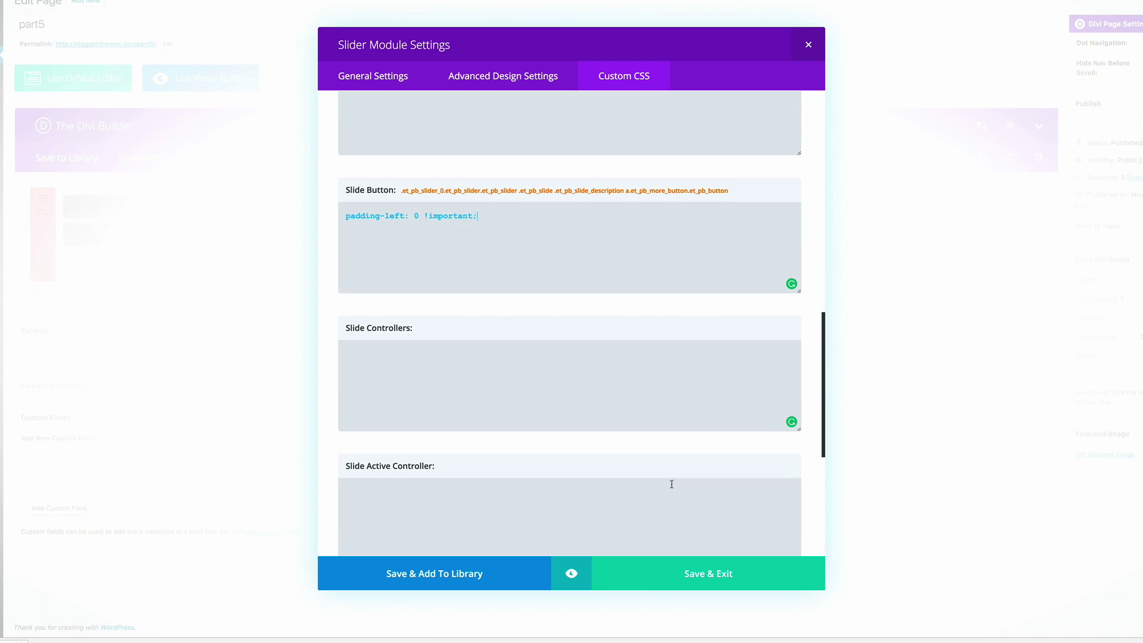
left_click(414, 370)
type("text-align: right; padding-right: 30px; font-size: 0;")
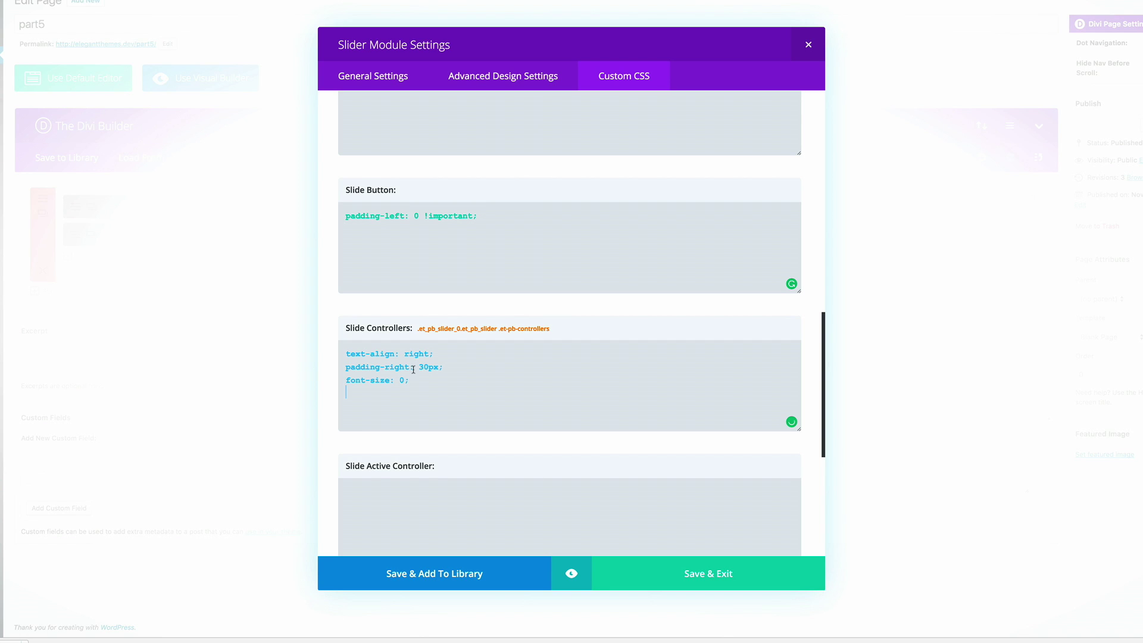
scroll(457, 403, "down", 2)
scroll(456, 396, "down", 3)
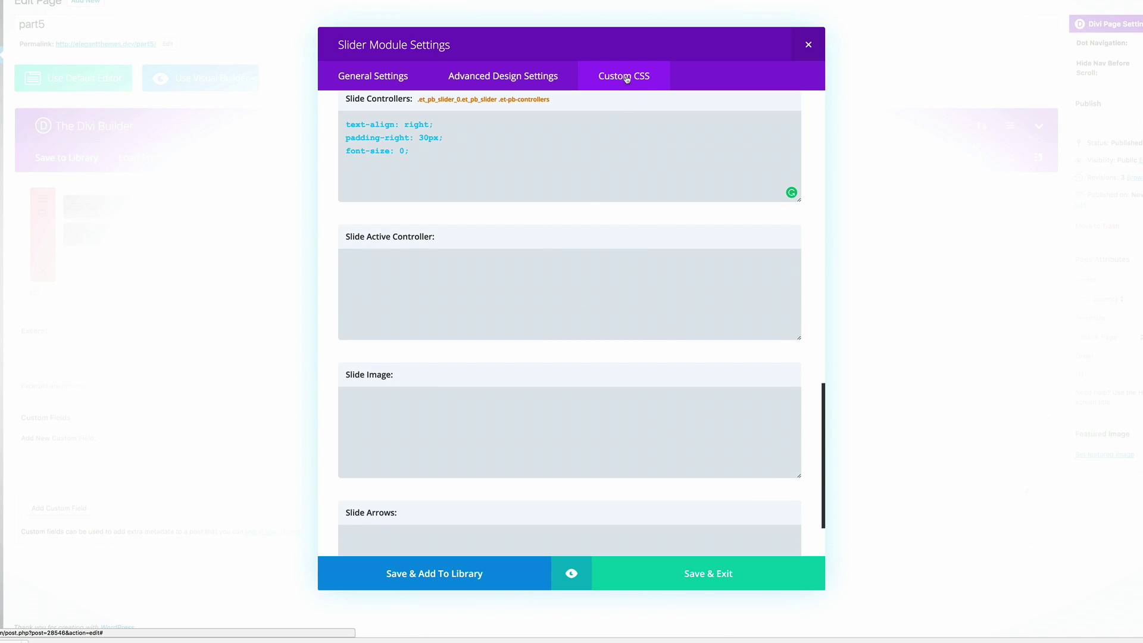
left_click(723, 576)
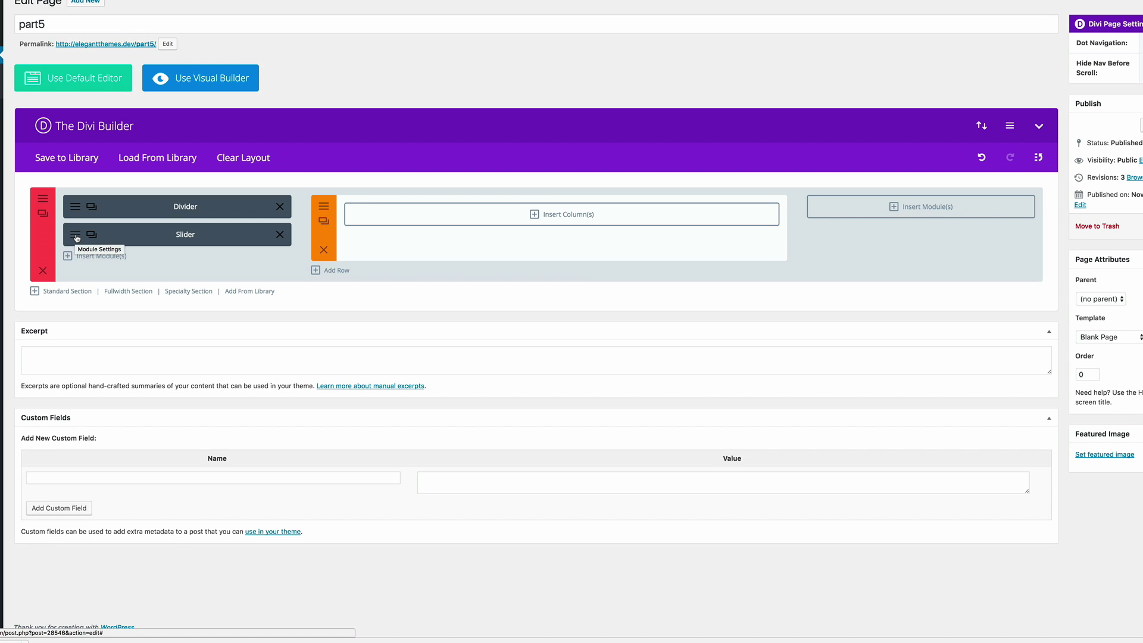
left_click(76, 239)
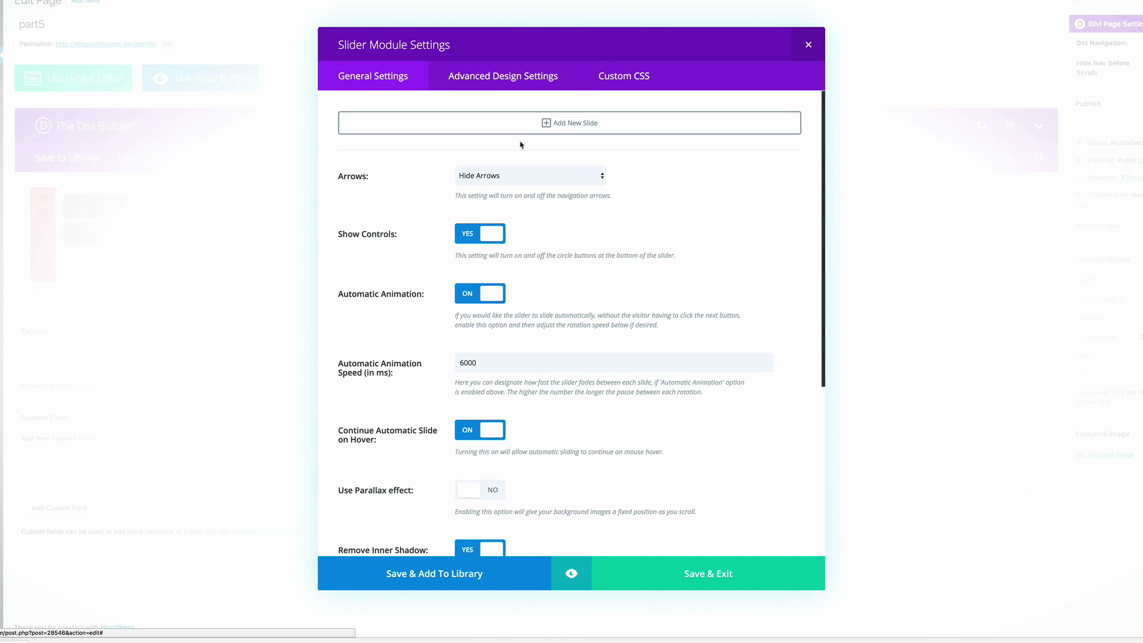
Add a new slide titled 'D. Nation Photography' with button text 'READ MORE'.
left_click(547, 124)
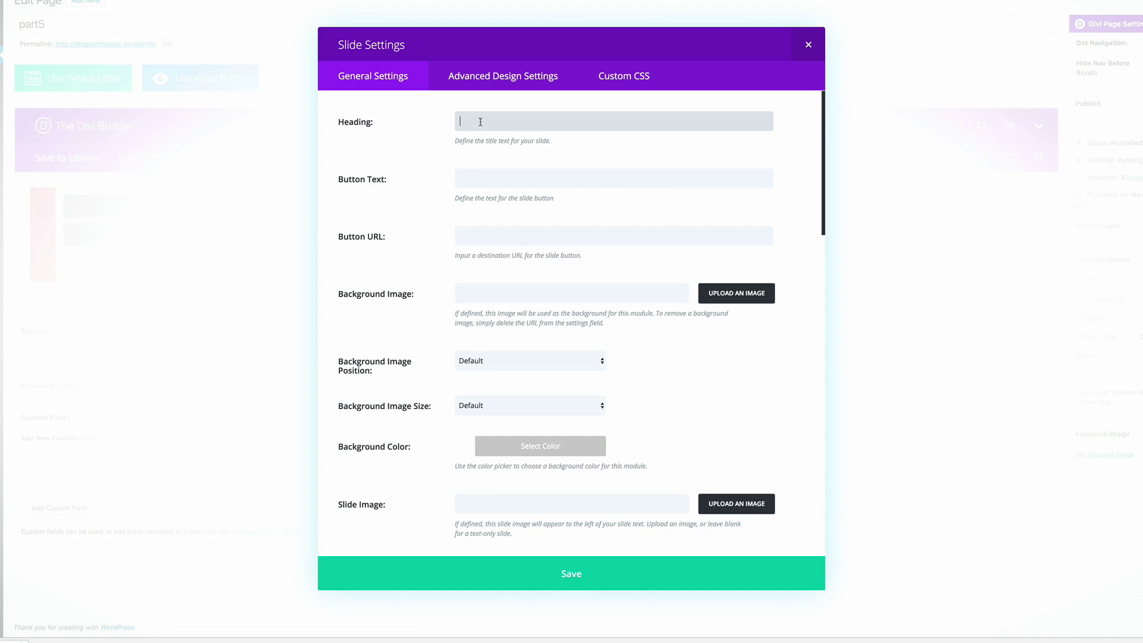
type("D. Nation Photography")
left_click(473, 178)
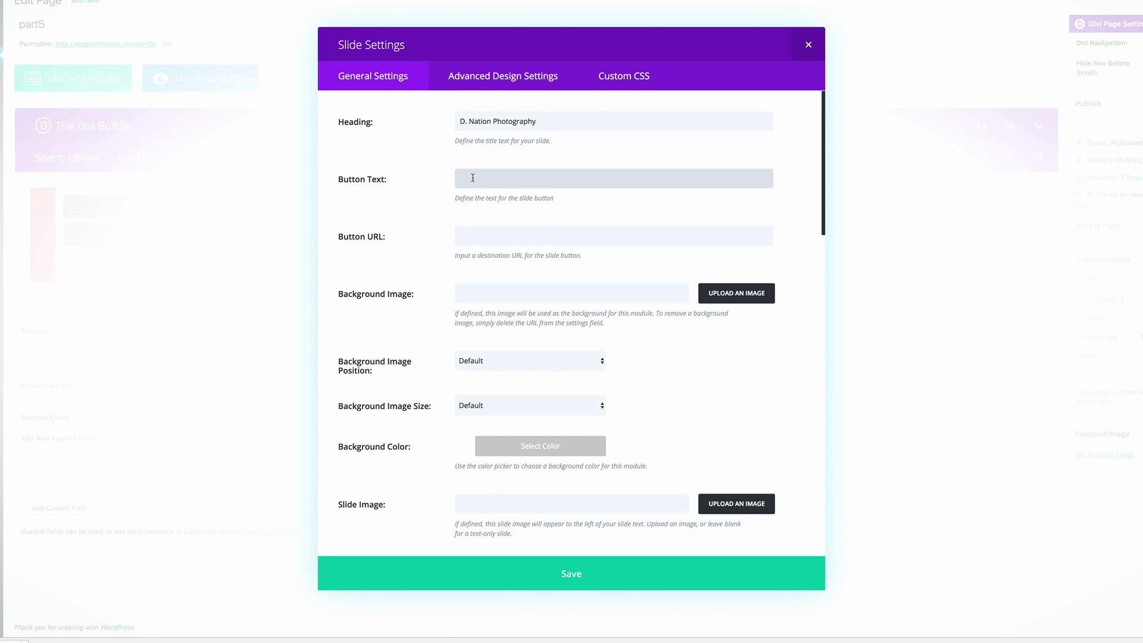
type("READ MORE")
left_click(488, 237)
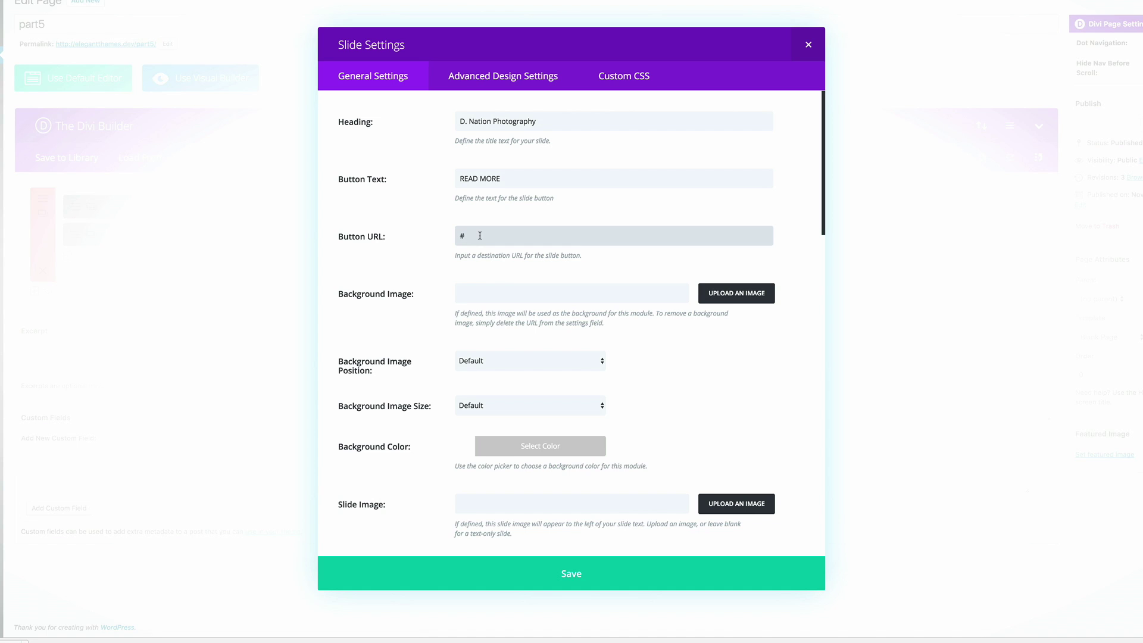
Fill the slide content with lorem ipsum text.
scroll(496, 285, "down", 10)
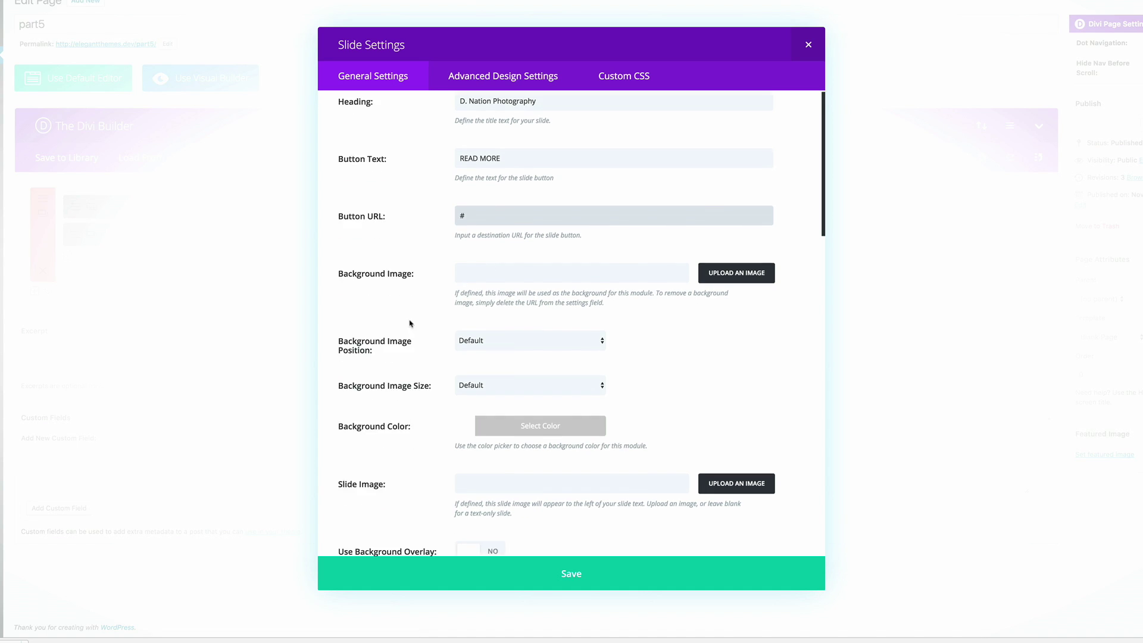
scroll(581, 250, "up", 5)
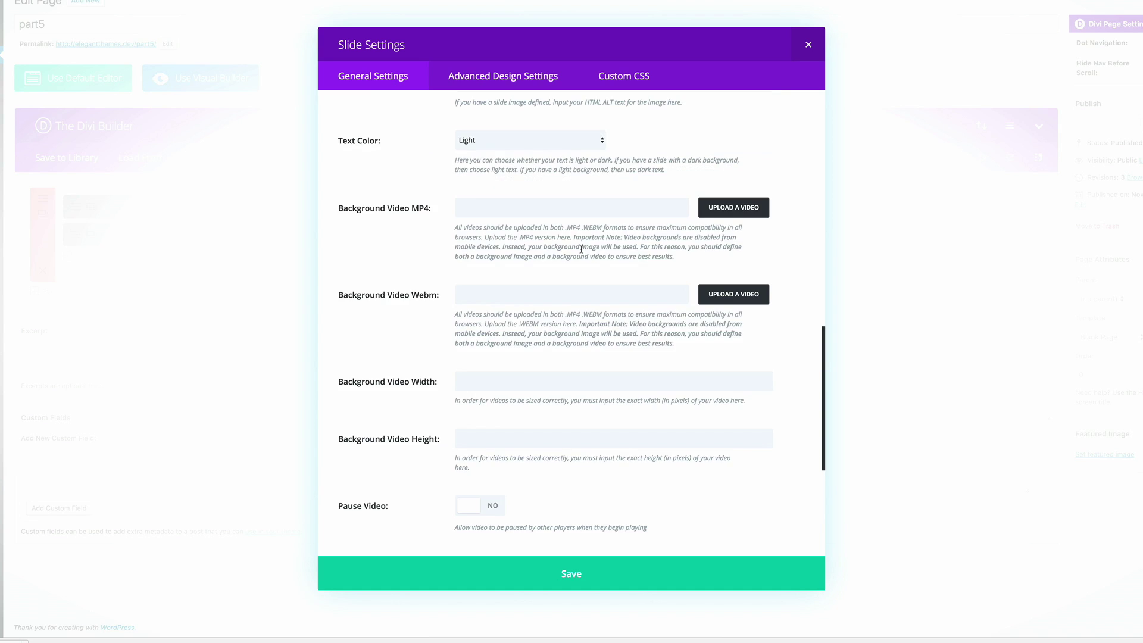
scroll(582, 248, "down", 5)
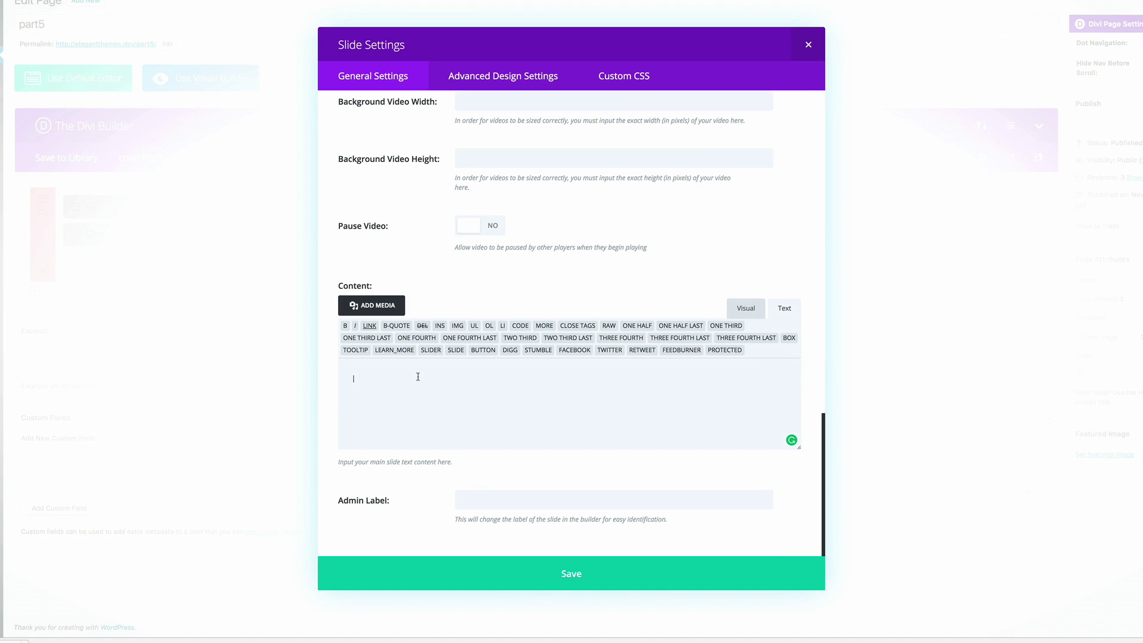
type("Lorem ipsum dolor sit amet, consectetur adipiscing elit, sed do eiusmod tempor incididunt ut labore et dolore magna aliqua.")
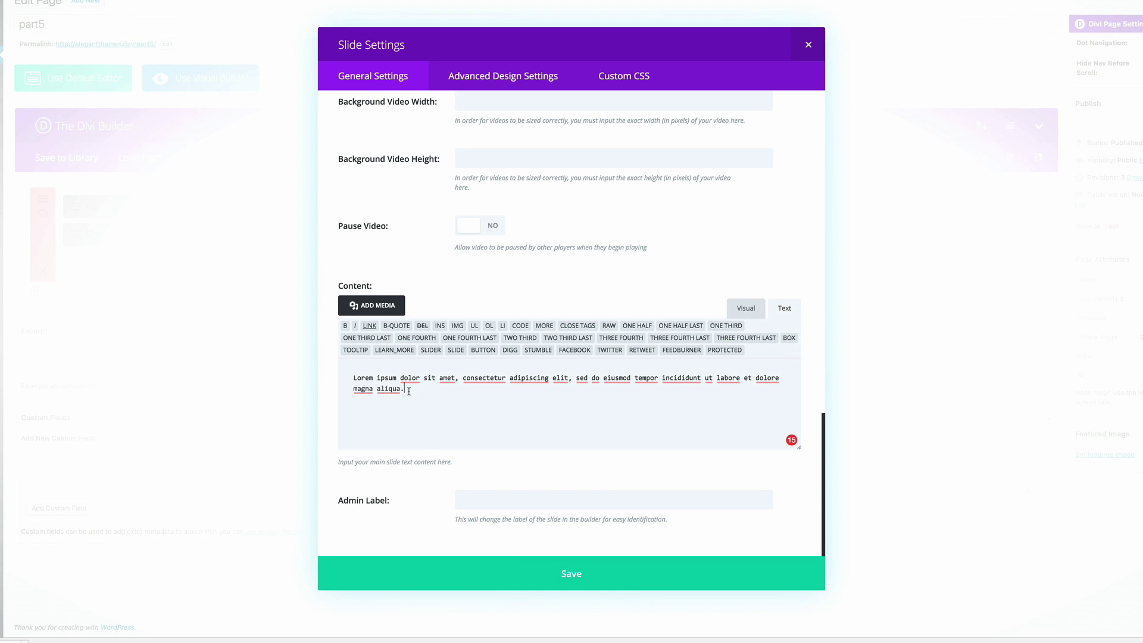
double_click(393, 388)
left_click(408, 394)
Set the slide background to translucent white rgba(255,255,255,0.33).
scroll(487, 415, "up", 10)
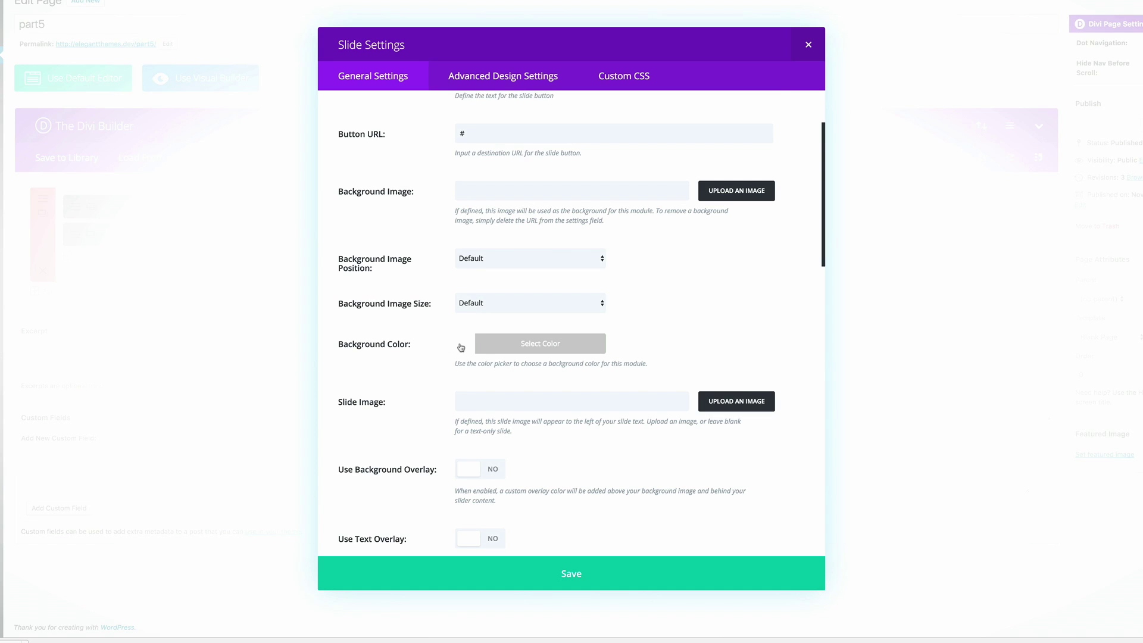
left_click(460, 346)
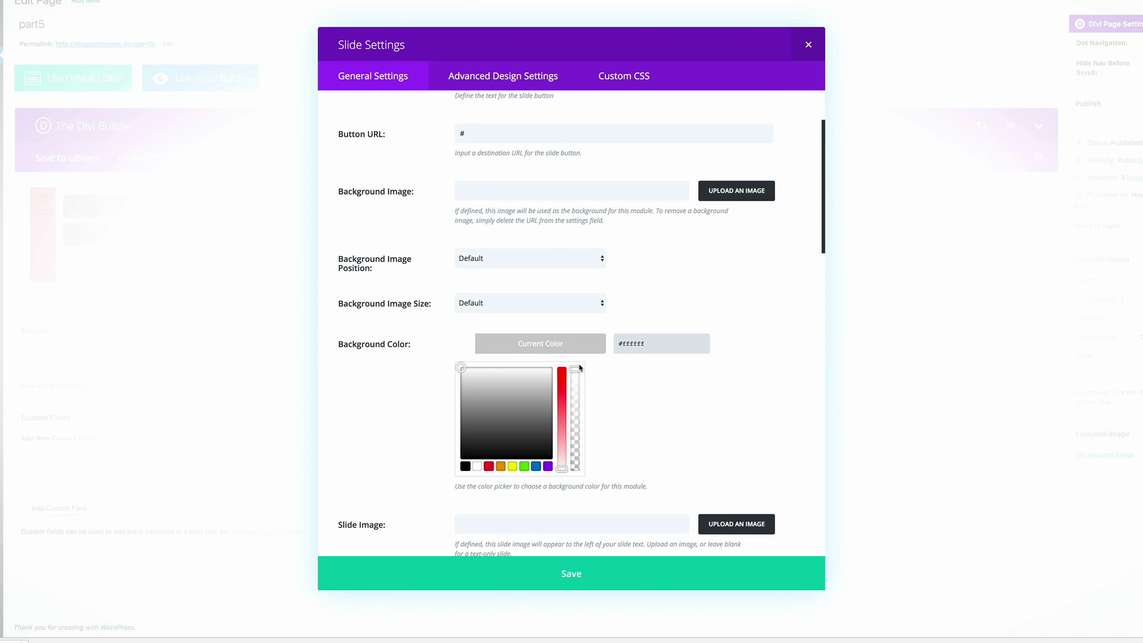
left_click_drag(580, 368, 575, 439)
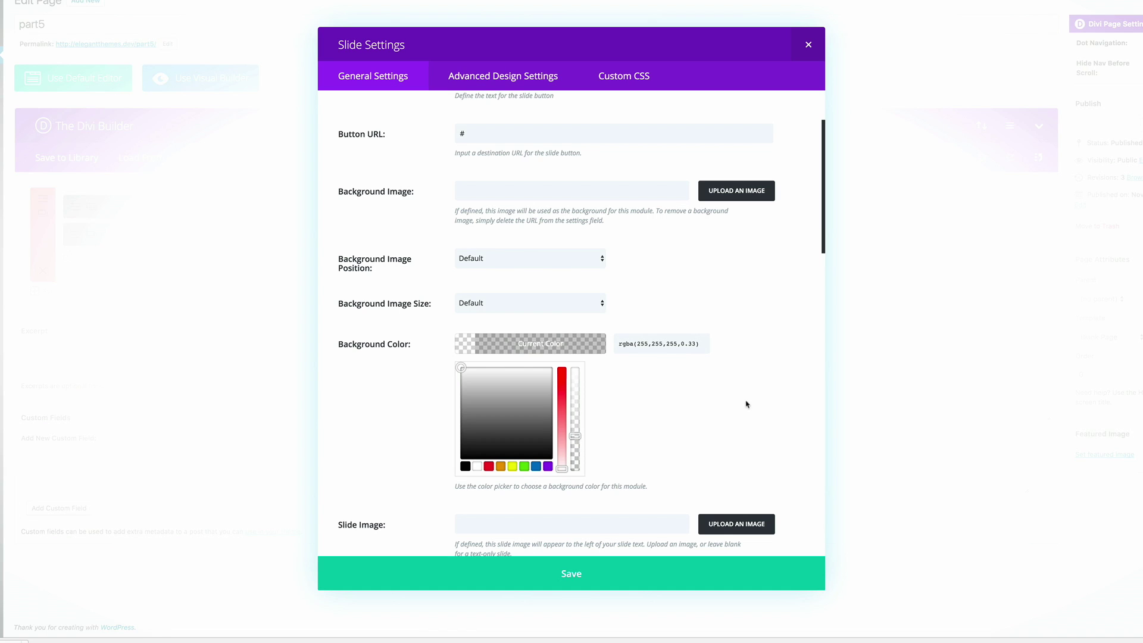
Save the slide, the slider module and the page, then view the live page.
left_click(579, 578)
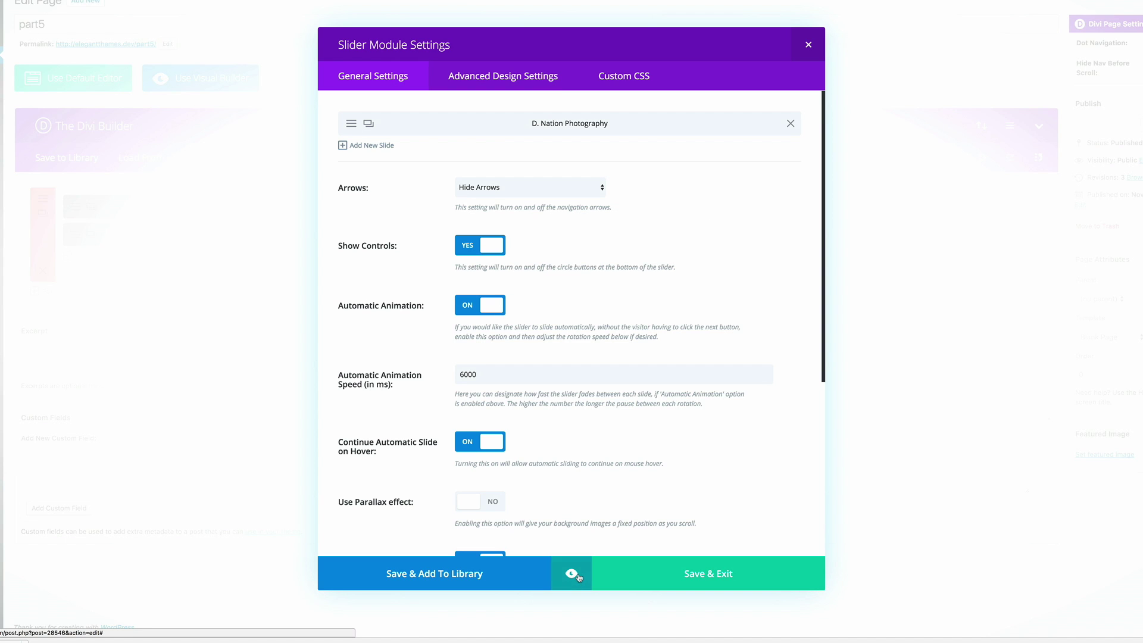
left_click(704, 573)
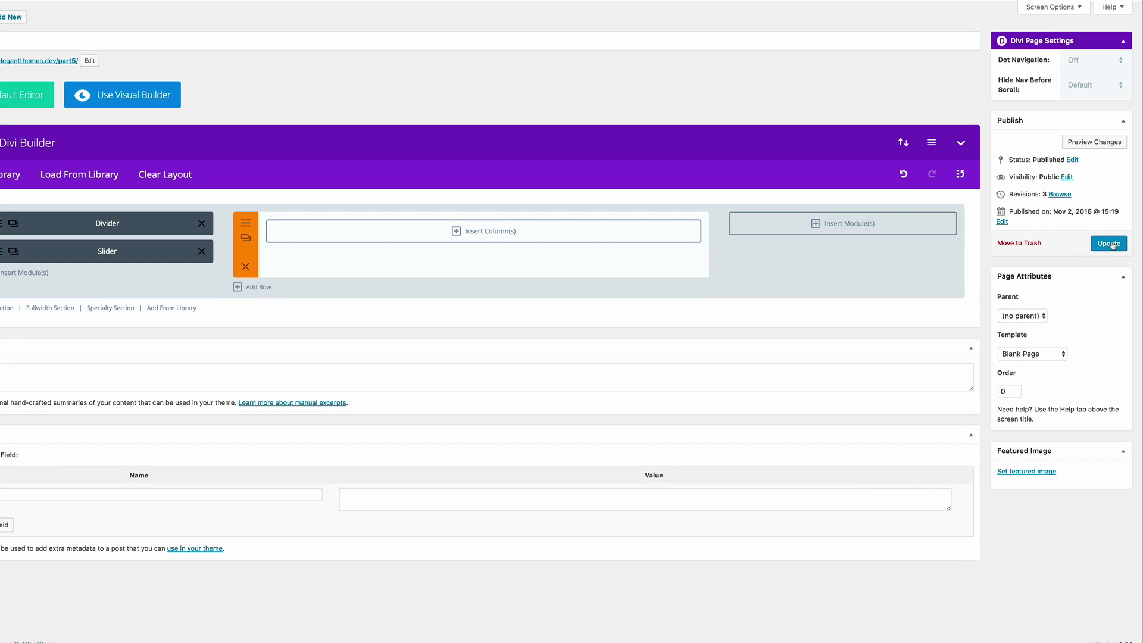
left_click(1114, 245)
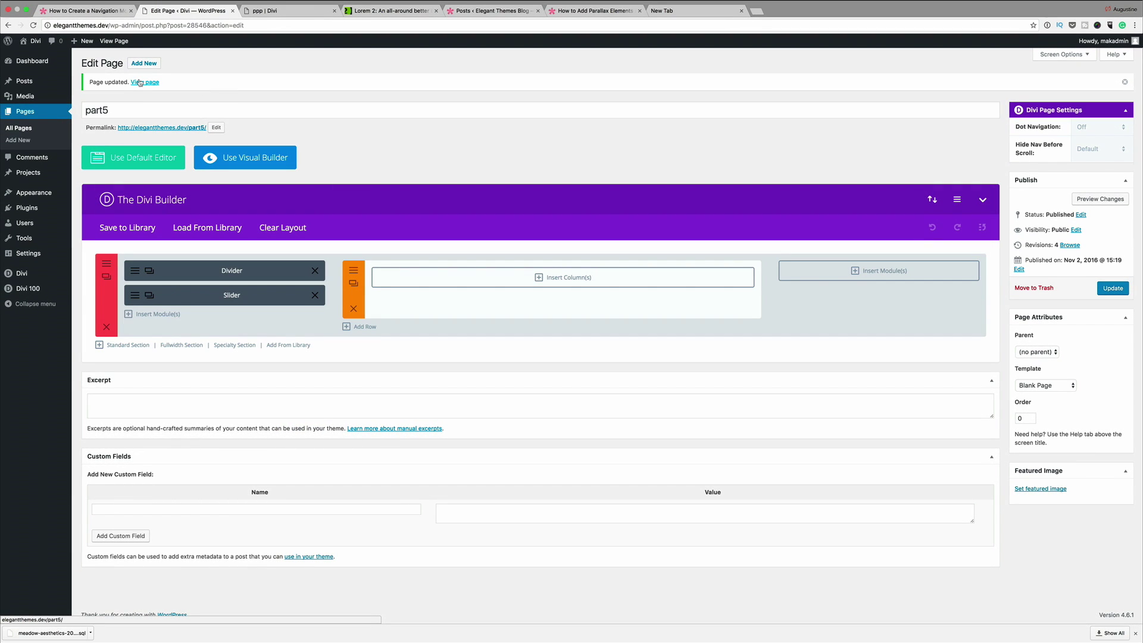
left_click(140, 82)
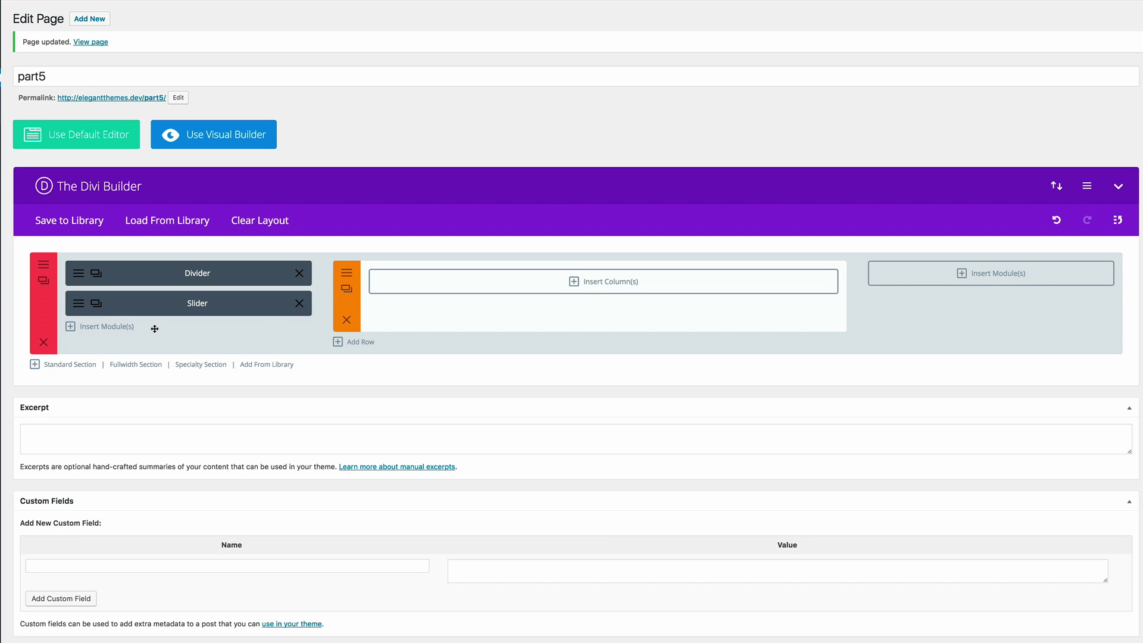
Change the slider module's admin label to 'Navigation Slider' and save it.
left_click(82, 307)
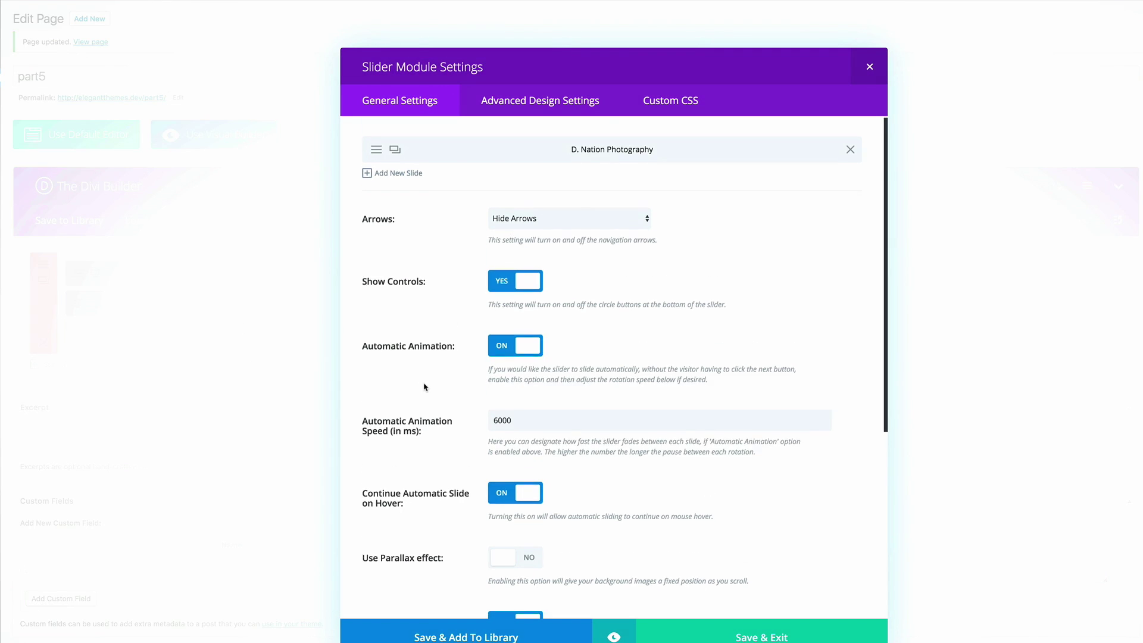
scroll(425, 386, "down", 5)
left_click(671, 557)
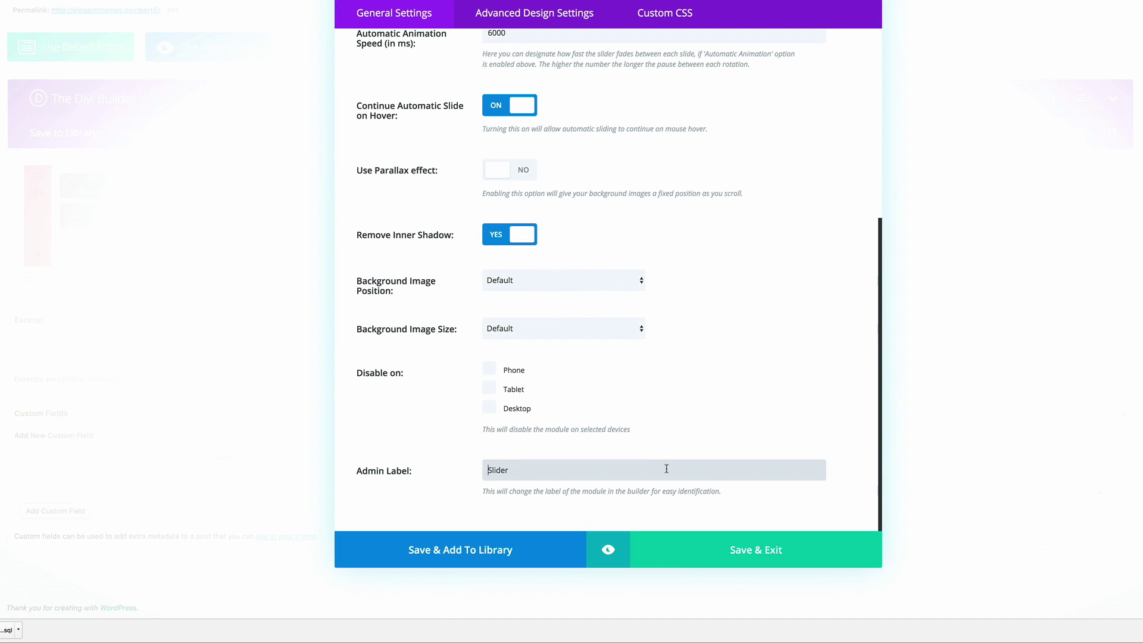
type("Navigation")
left_click(742, 551)
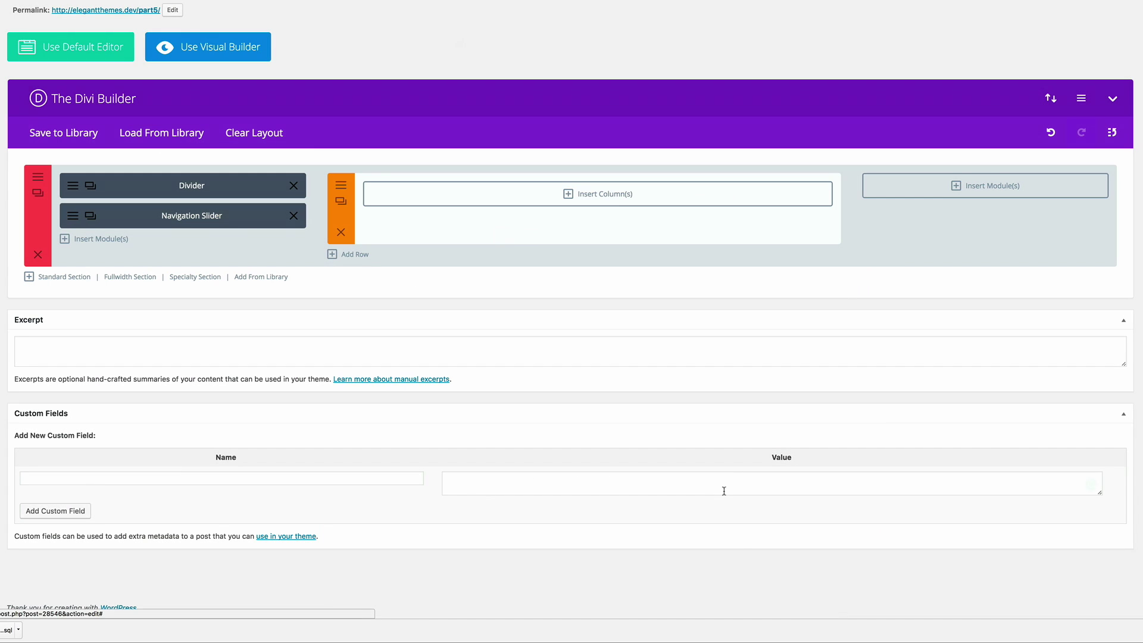
Duplicate the Navigation Slider and Divider modules.
left_click(91, 217)
left_click(91, 217)
left_click(91, 217)
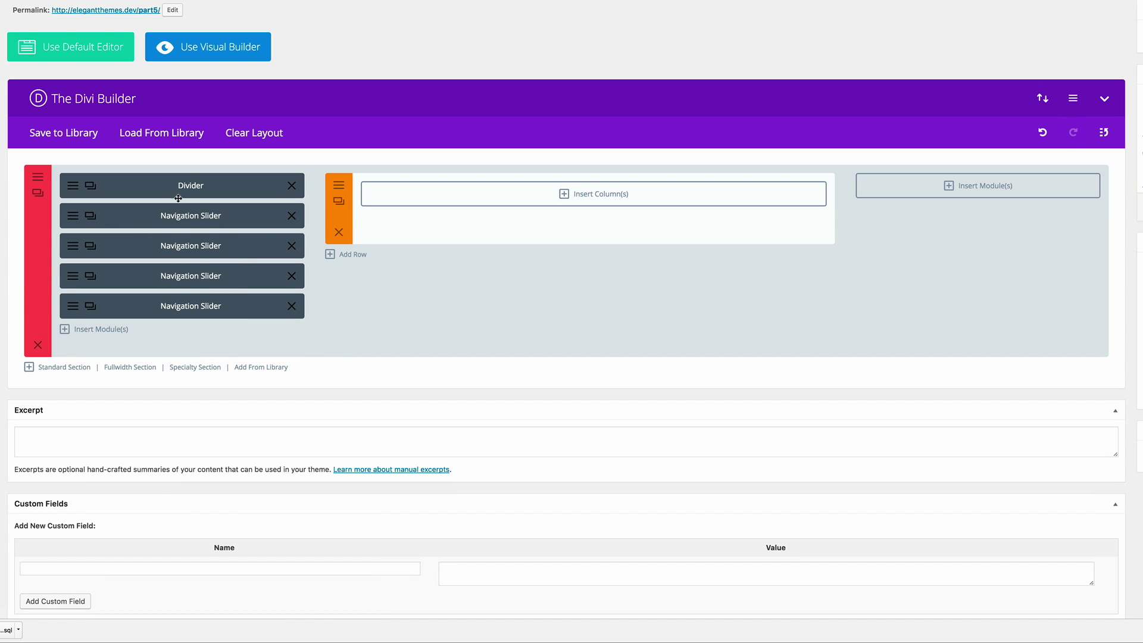
left_click(91, 186)
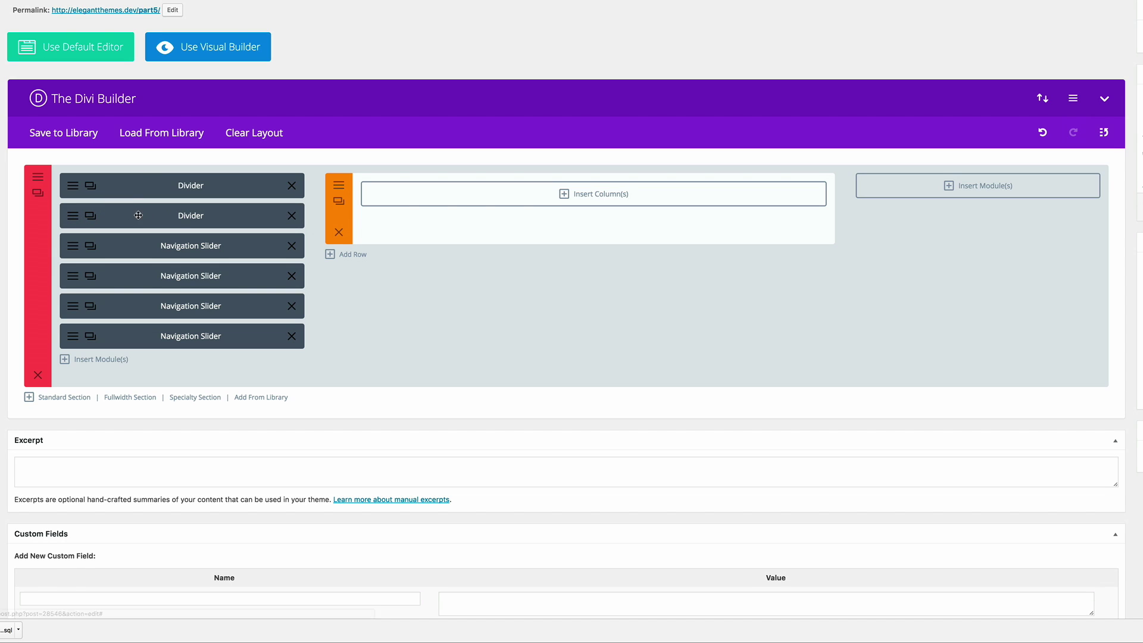
Move one Divider and one Navigation Slider into the right column, then add a new row.
left_click_drag(127, 221, 912, 189)
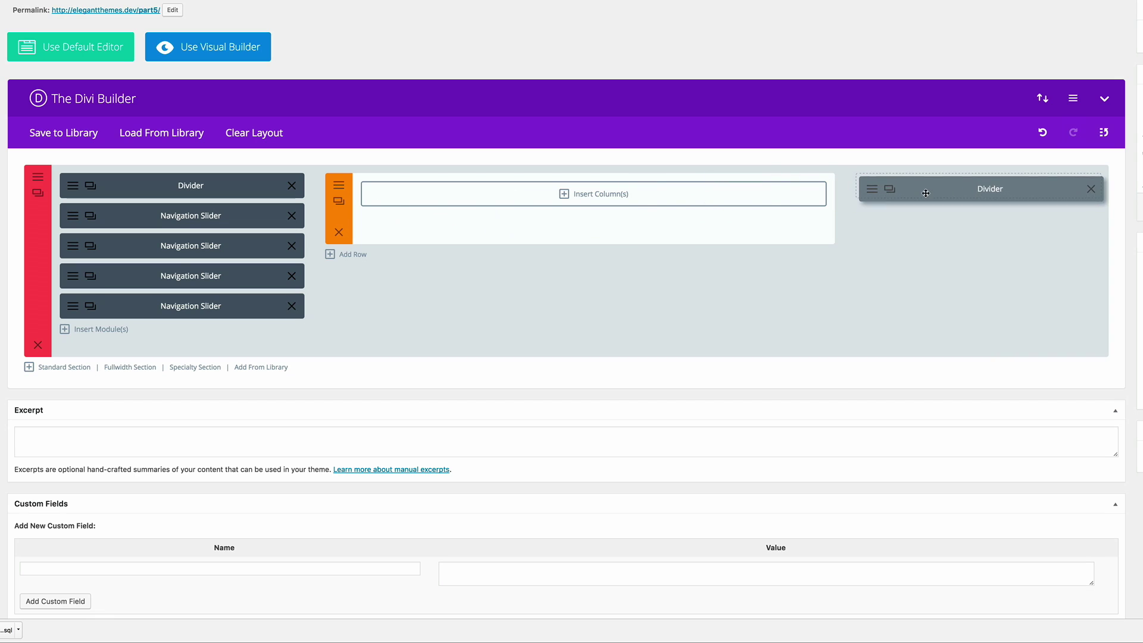
left_click(870, 186)
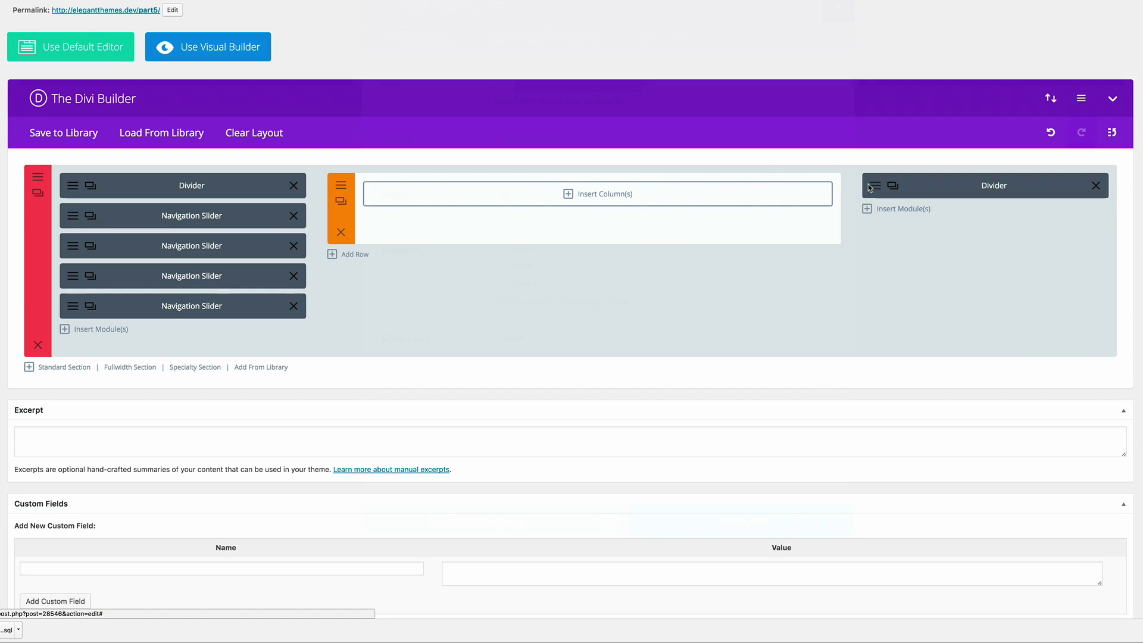
left_click_drag(494, 186, 464, 187)
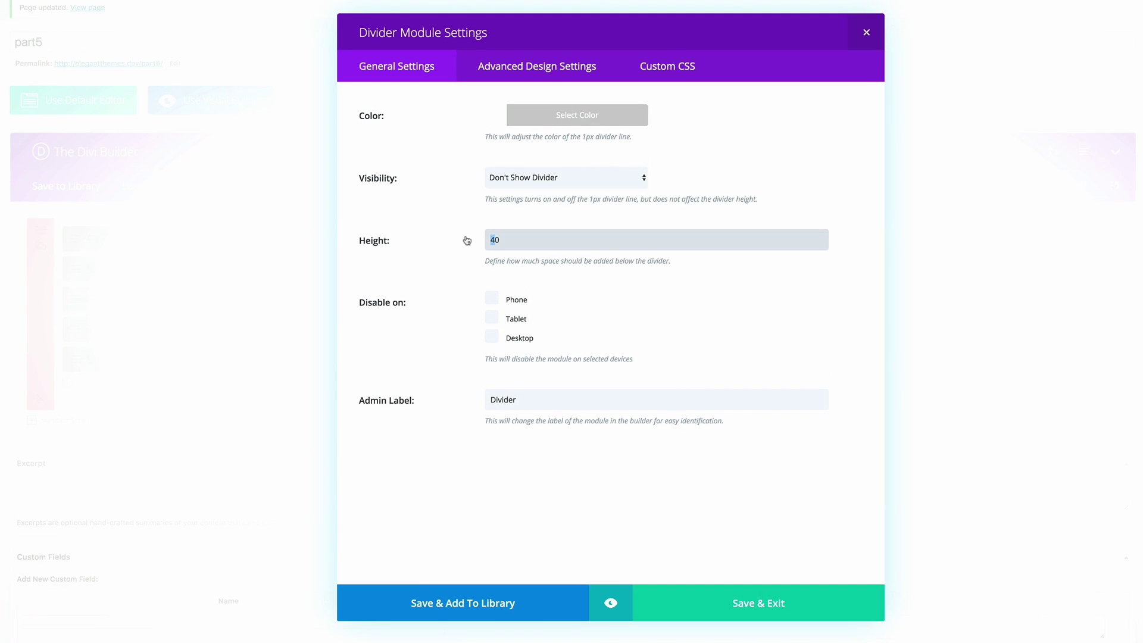
key("Escape")
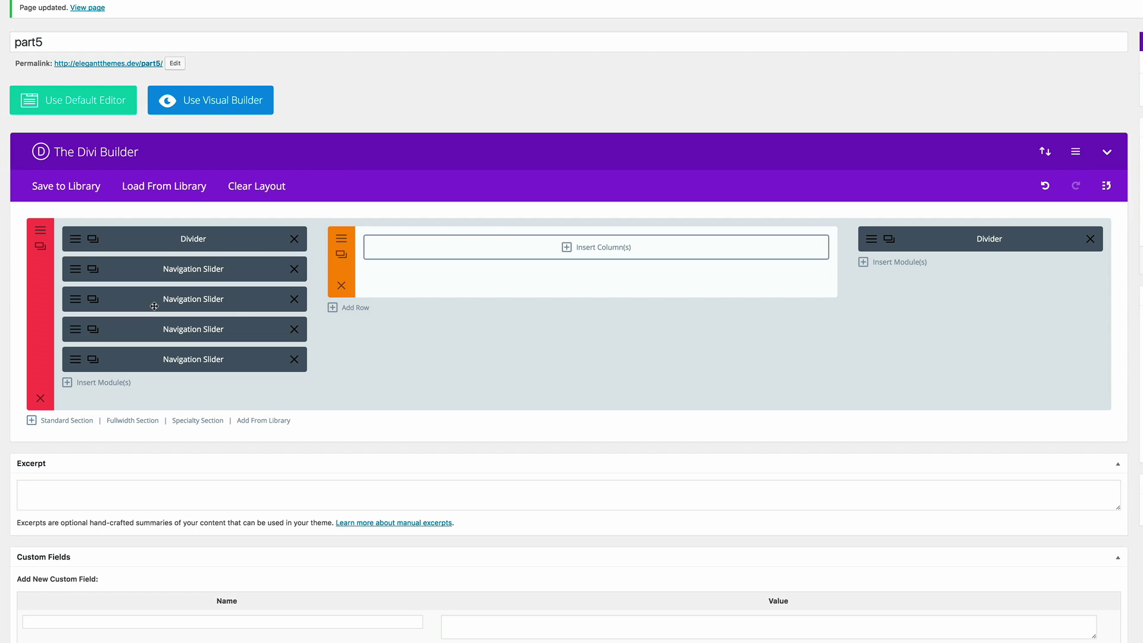
left_click_drag(143, 302, 921, 276)
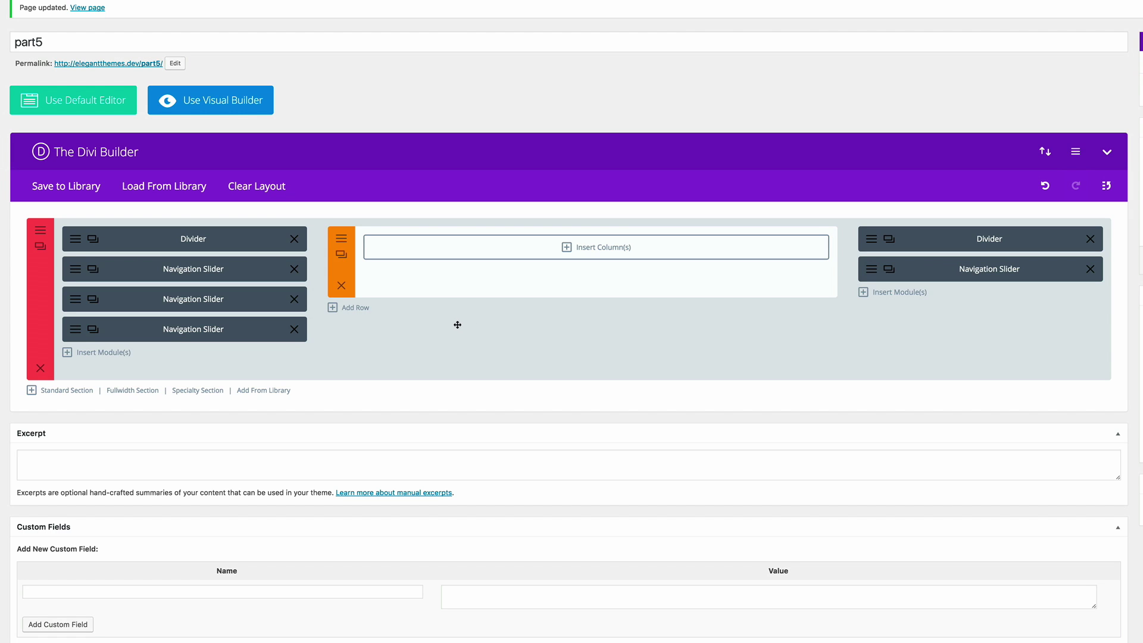
left_click(357, 308)
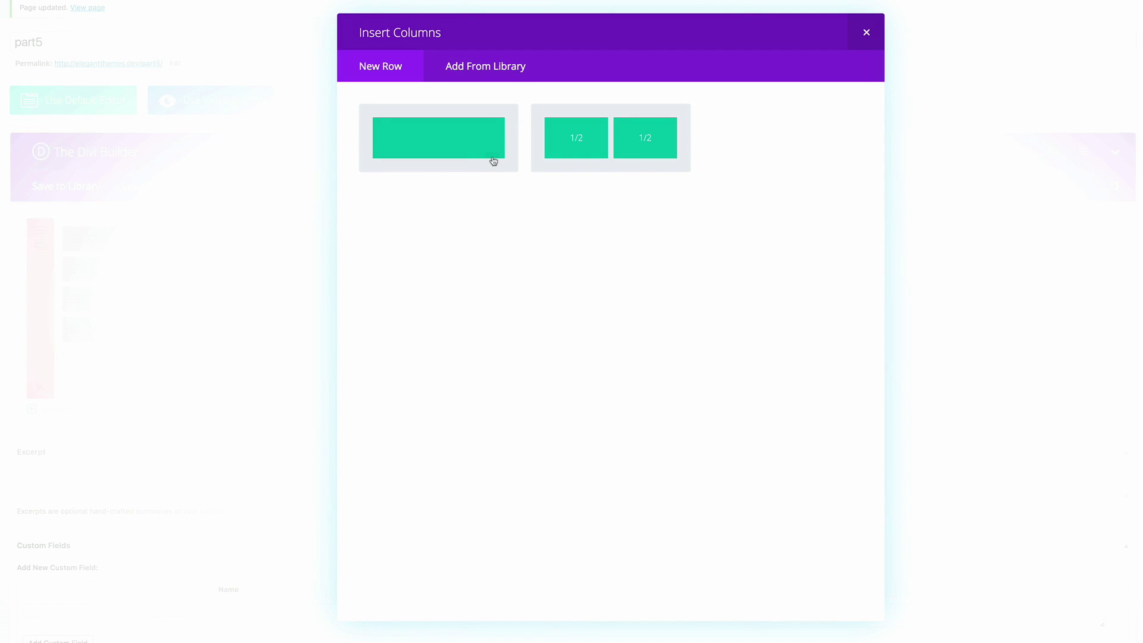
Make the new row 1/2+1/2 with a Navigation Slider on the right, and make the upper row one column.
left_click(631, 148)
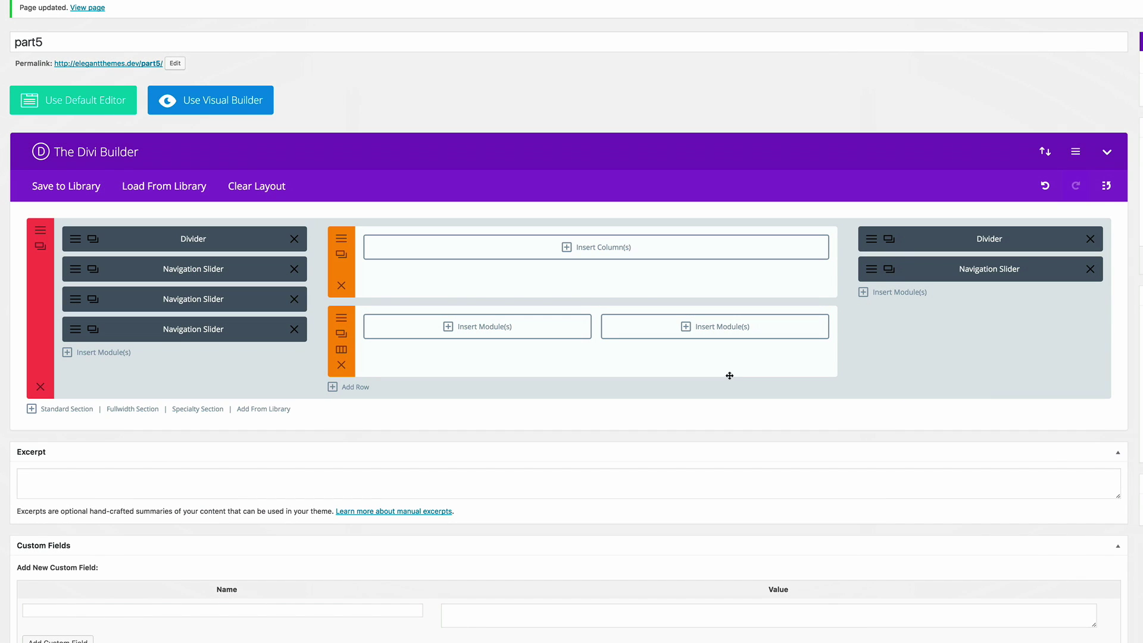
left_click_drag(166, 331, 704, 330)
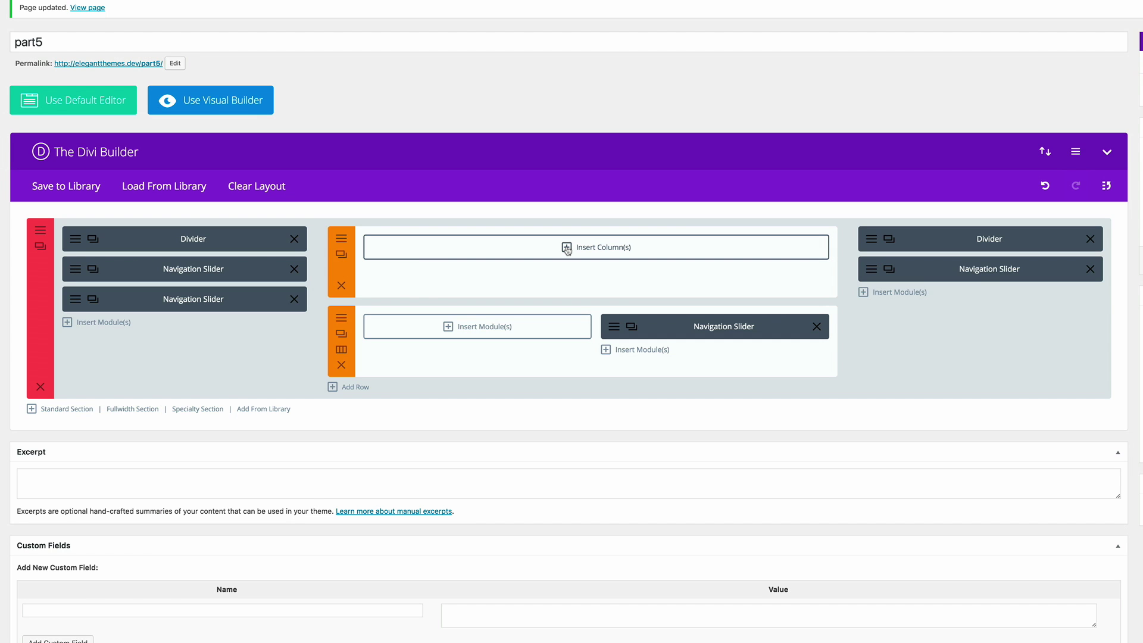
left_click(567, 250)
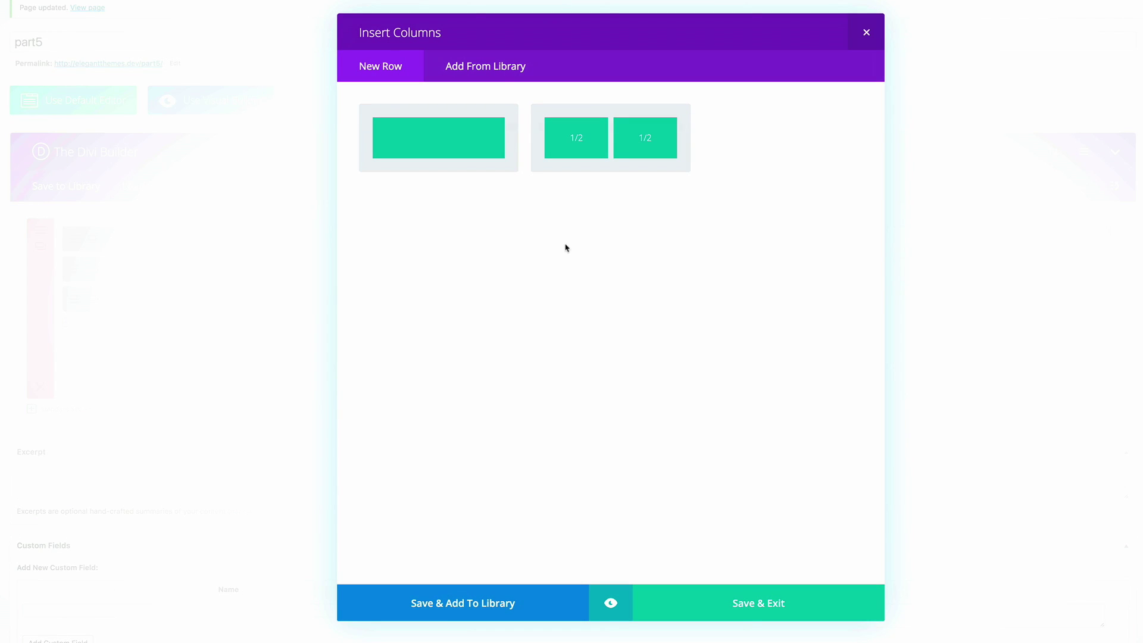
left_click(444, 146)
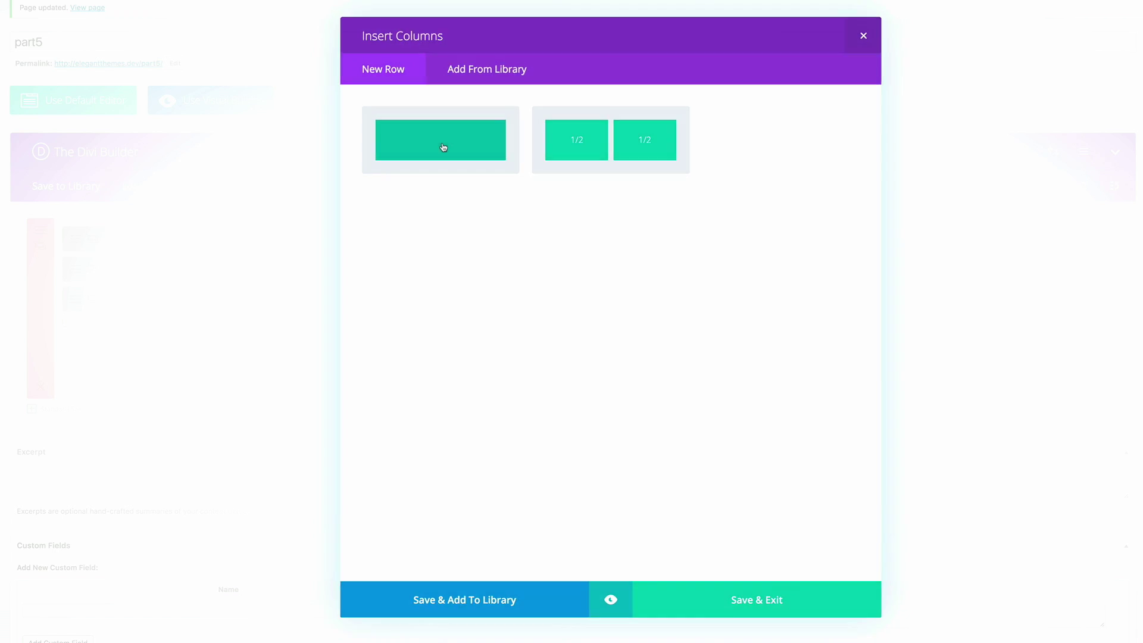
Insert and save a Slider module in the full-width upper row.
left_click(569, 249)
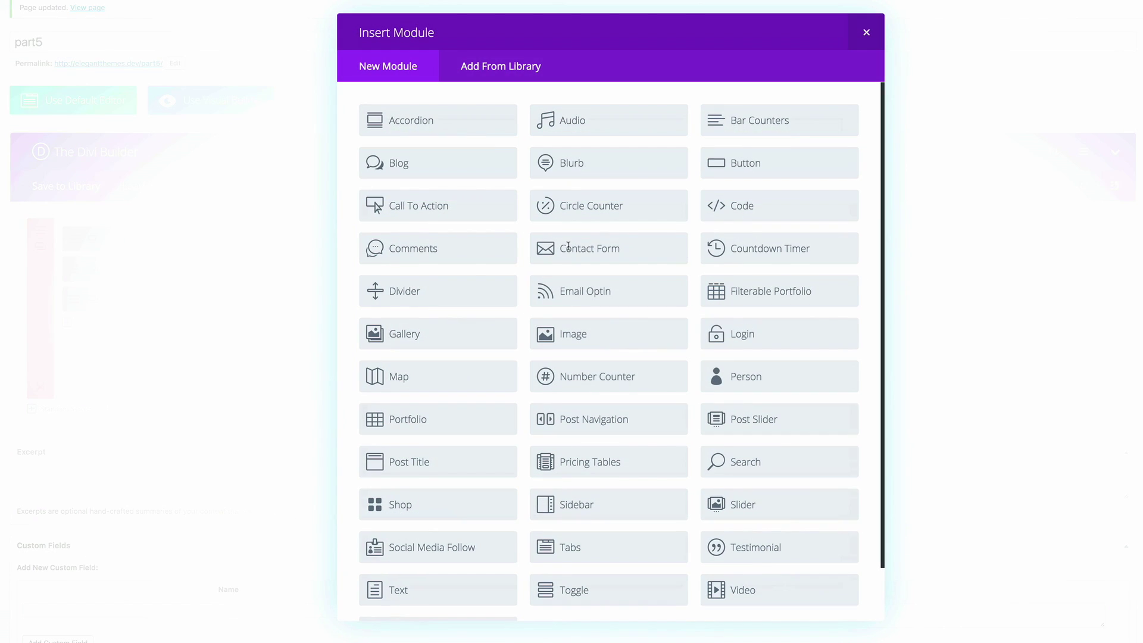
scroll(691, 405, "down", 1)
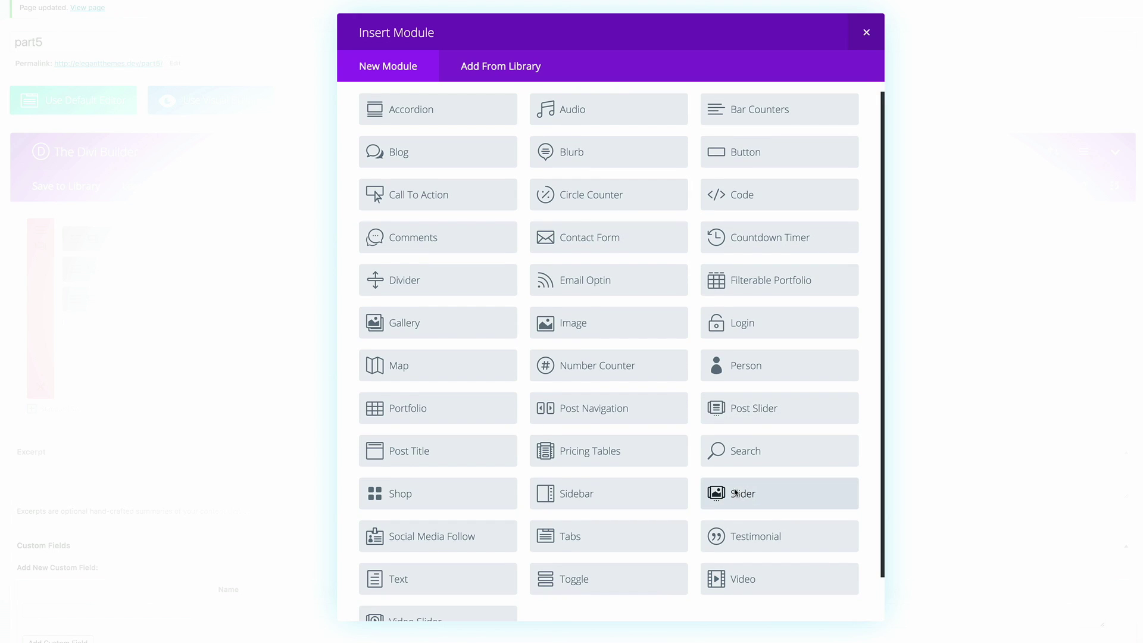
left_click(739, 498)
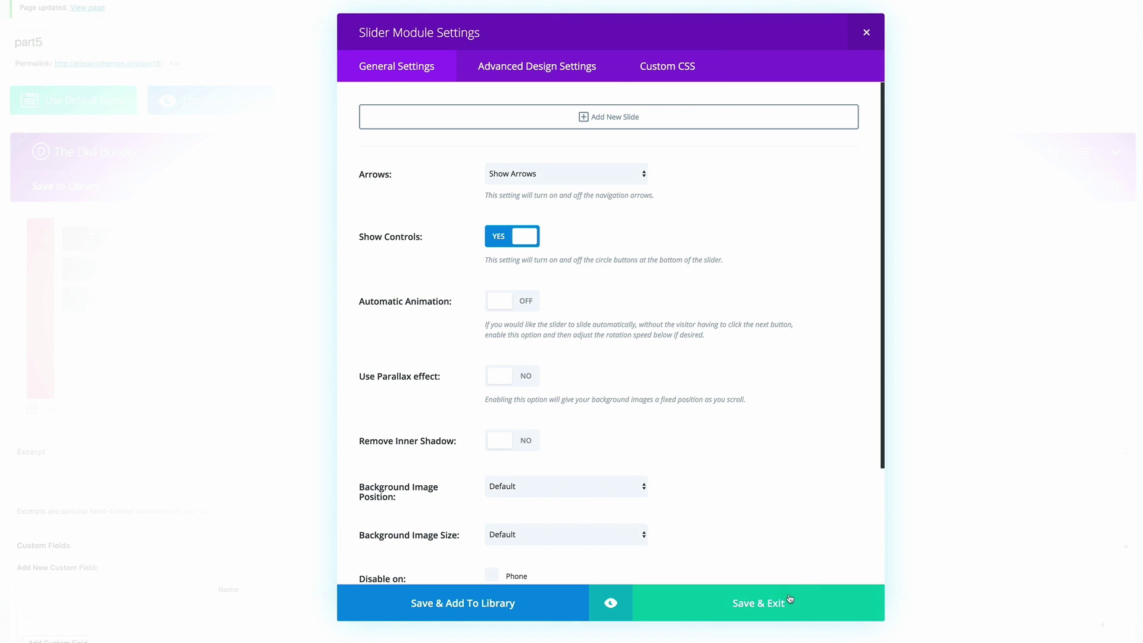
left_click(772, 609)
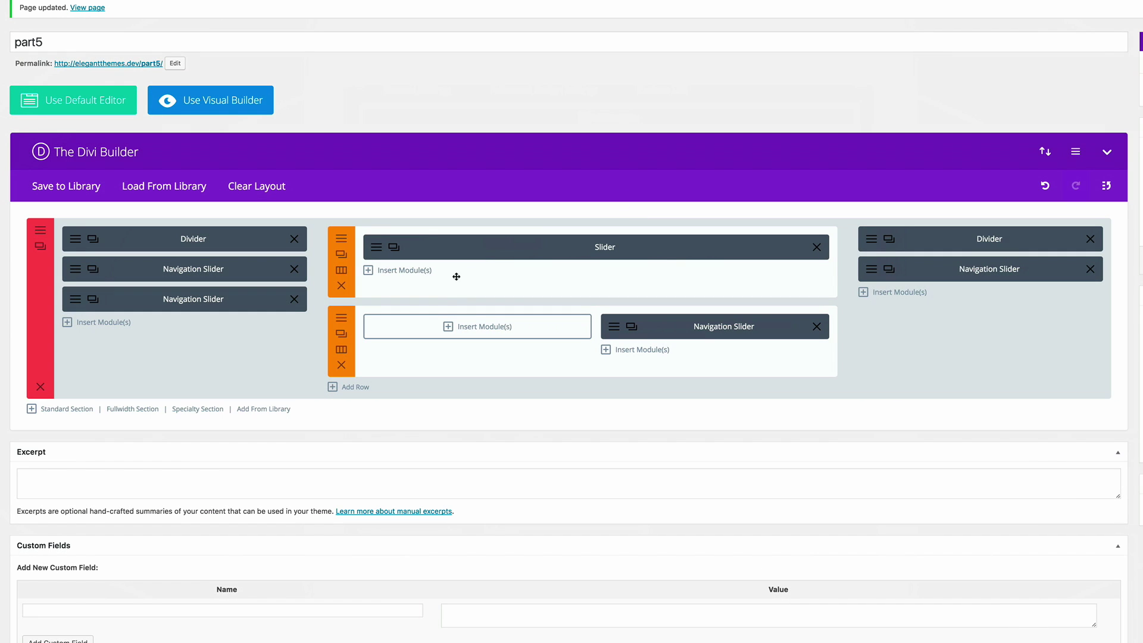
left_click(414, 274)
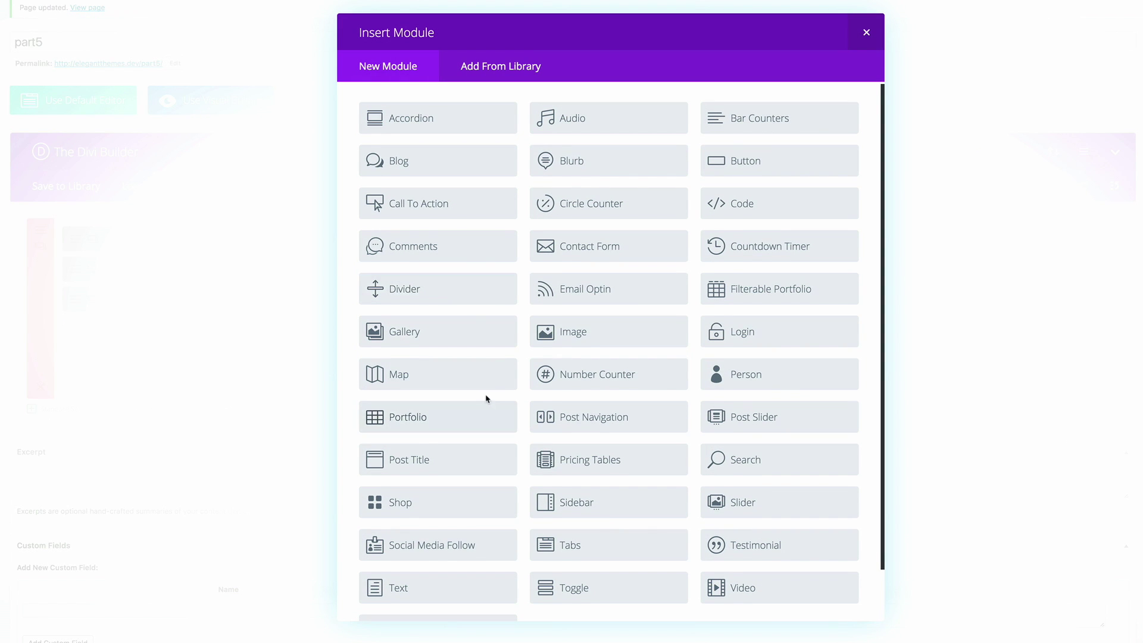
Add a Text module with the pasted street address, centred and light-coloured, preview it and save.
left_click(377, 587)
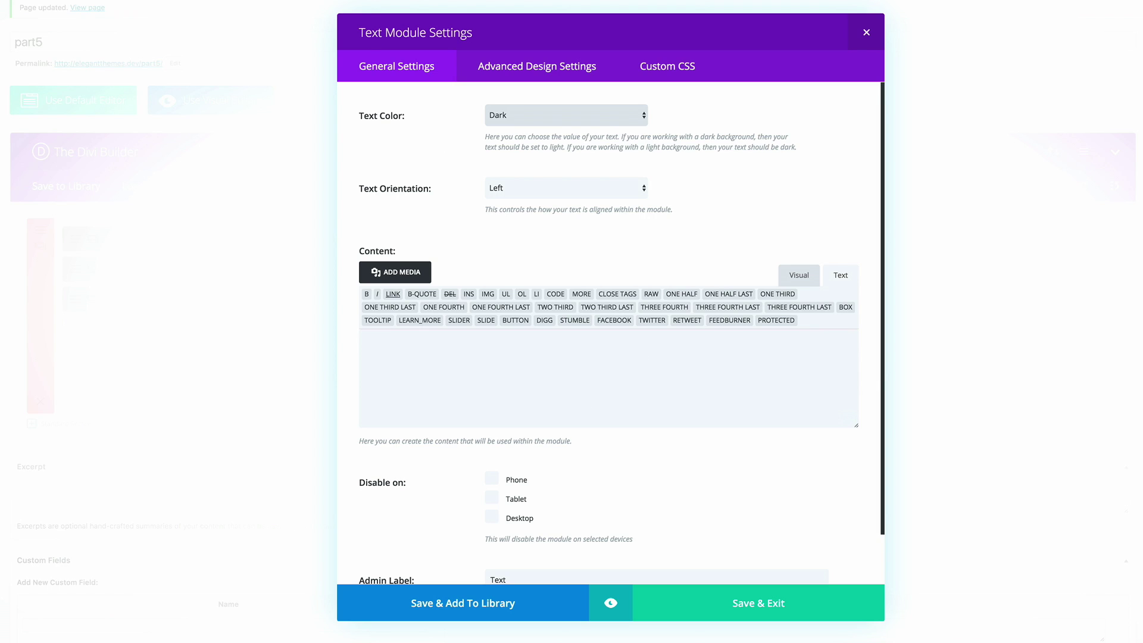
left_click(547, 190)
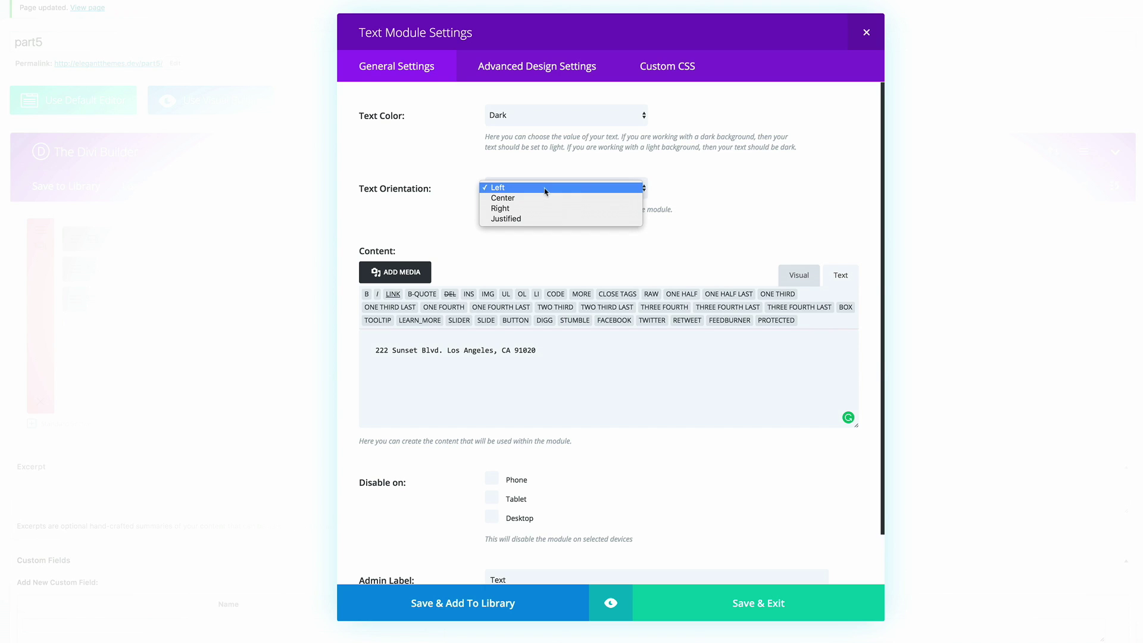
left_click(527, 203)
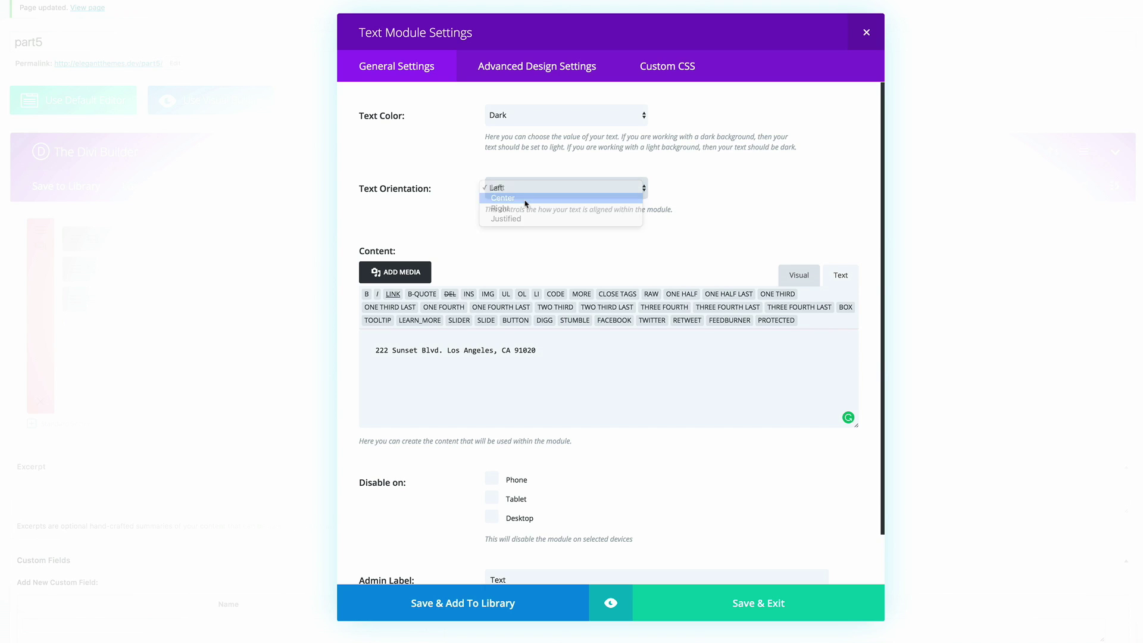
left_click(537, 117)
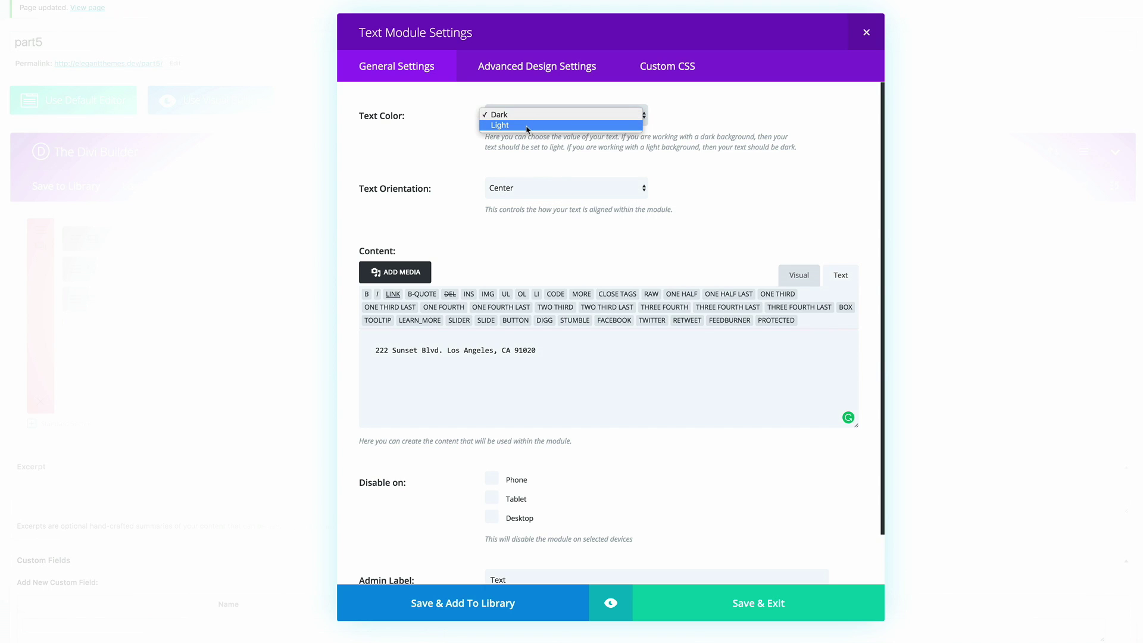
left_click(527, 126)
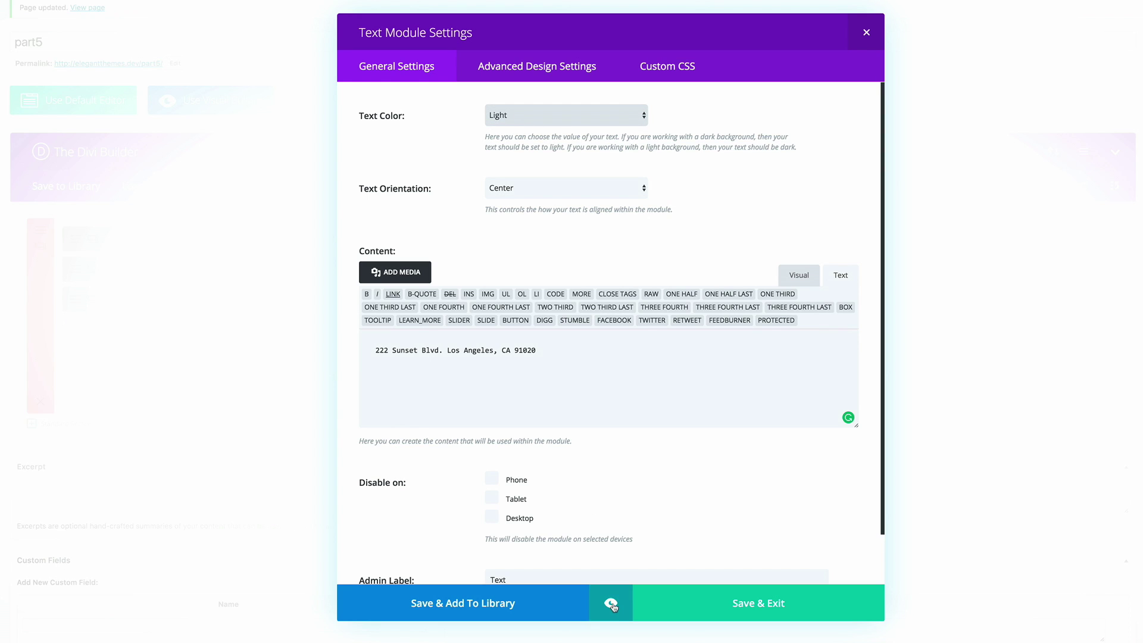
left_click(611, 604)
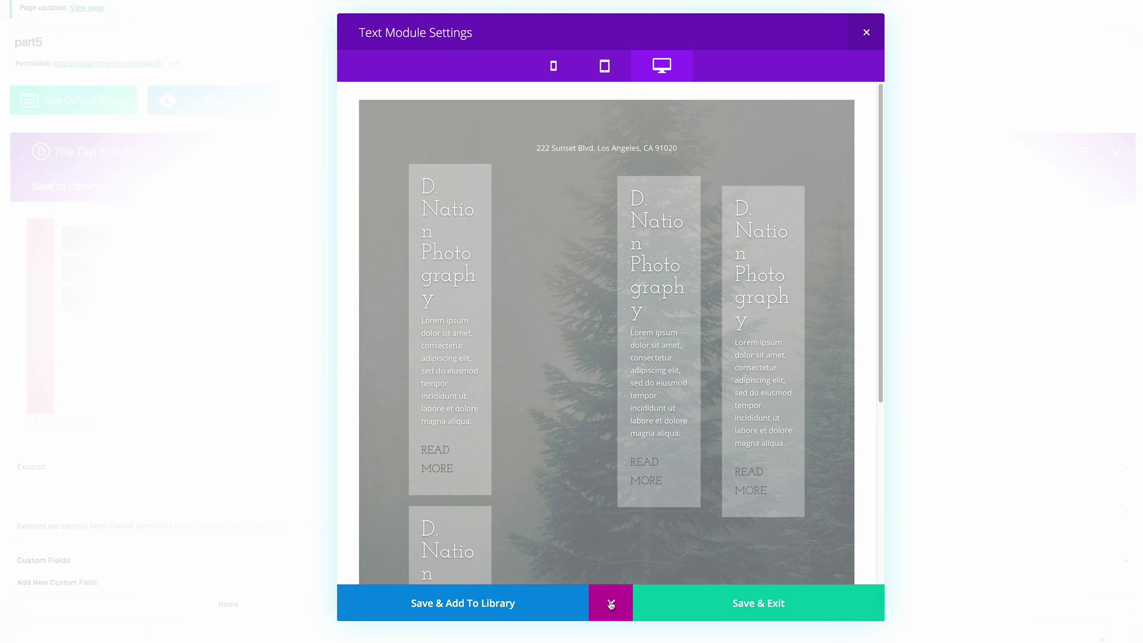
left_click(612, 604)
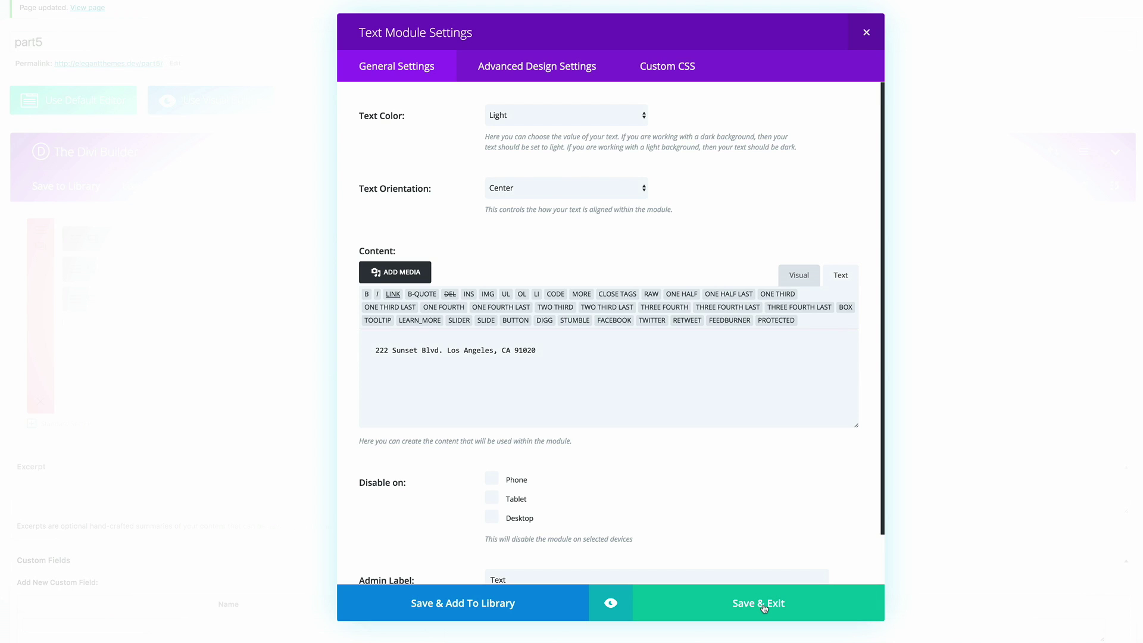
left_click(765, 605)
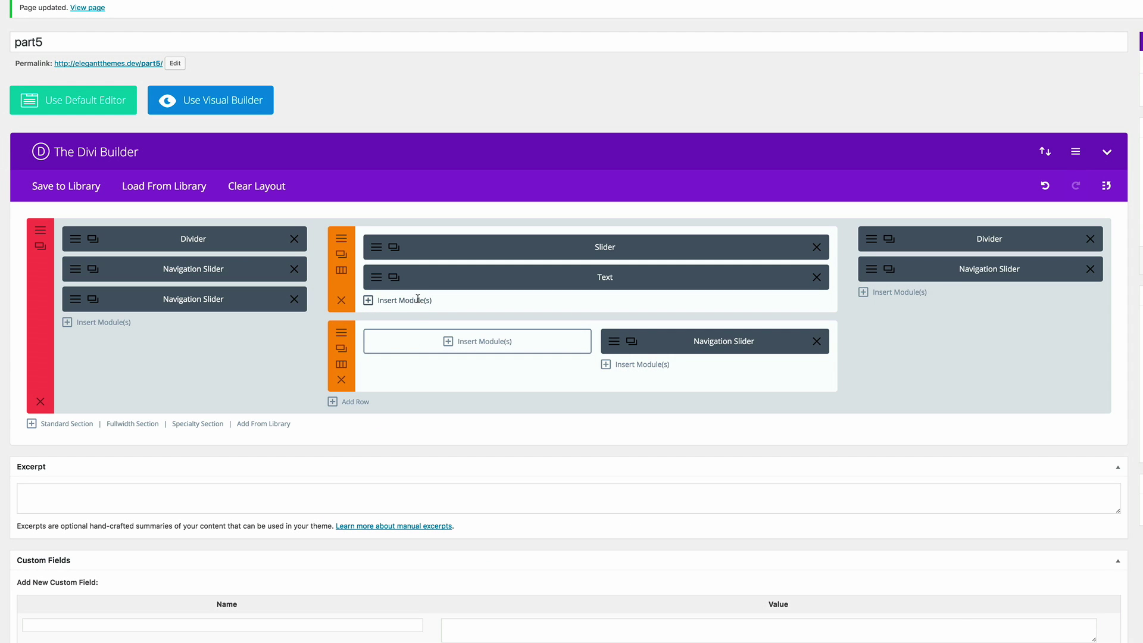
left_click(418, 299)
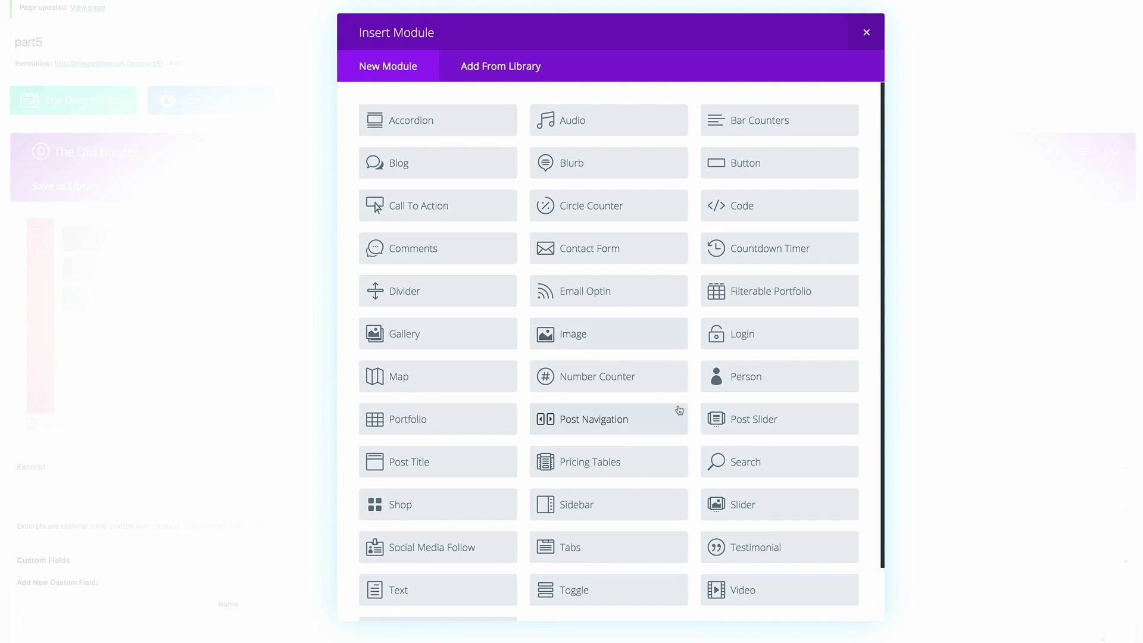
Add a Social Media Follow module with a facebook link to # in colour 333333.
left_click(428, 549)
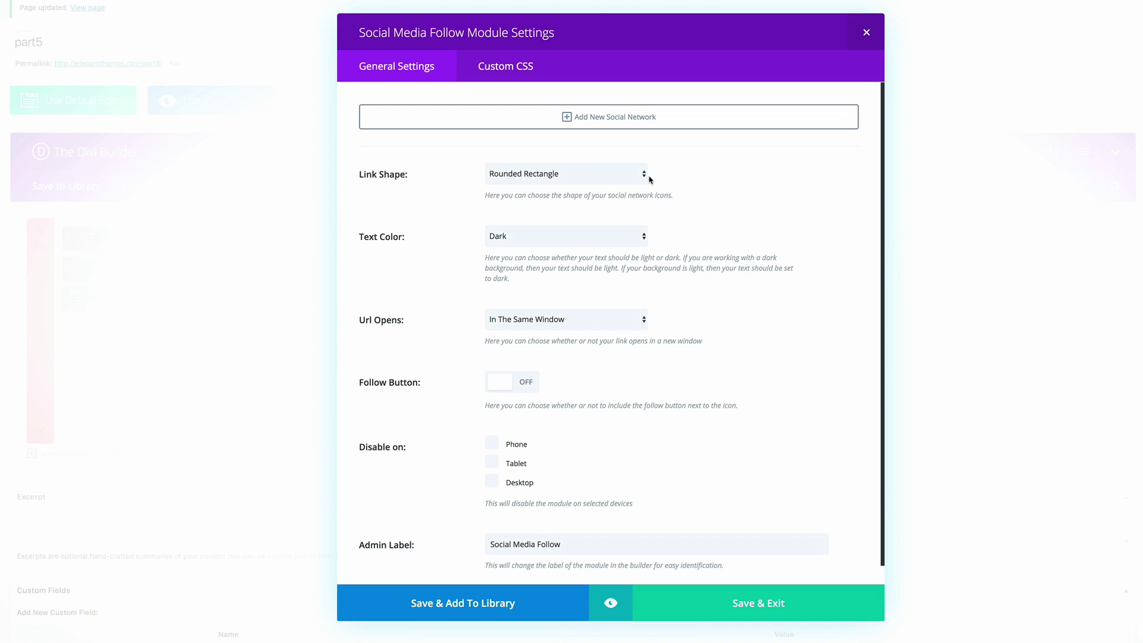
left_click(568, 118)
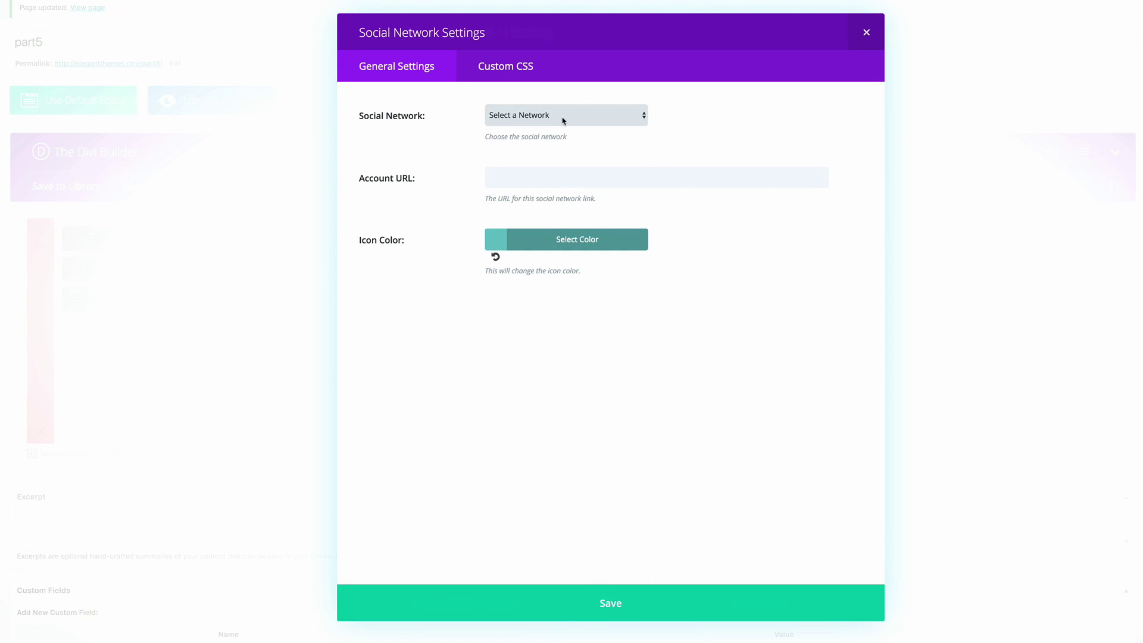
left_click(563, 117)
left_click(524, 124)
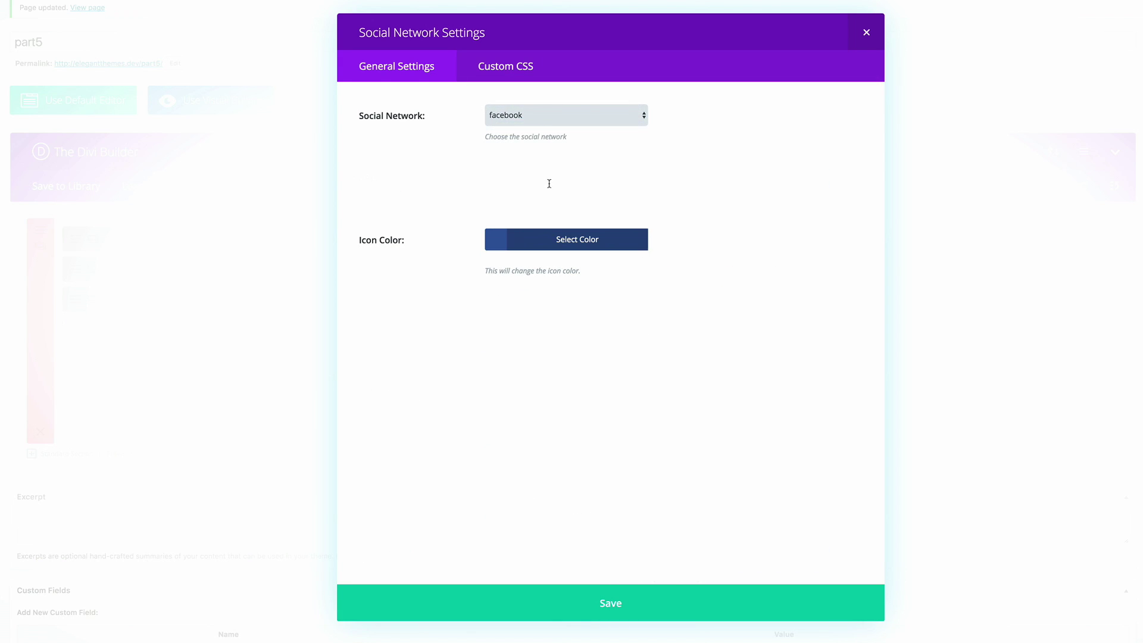
left_click(525, 175)
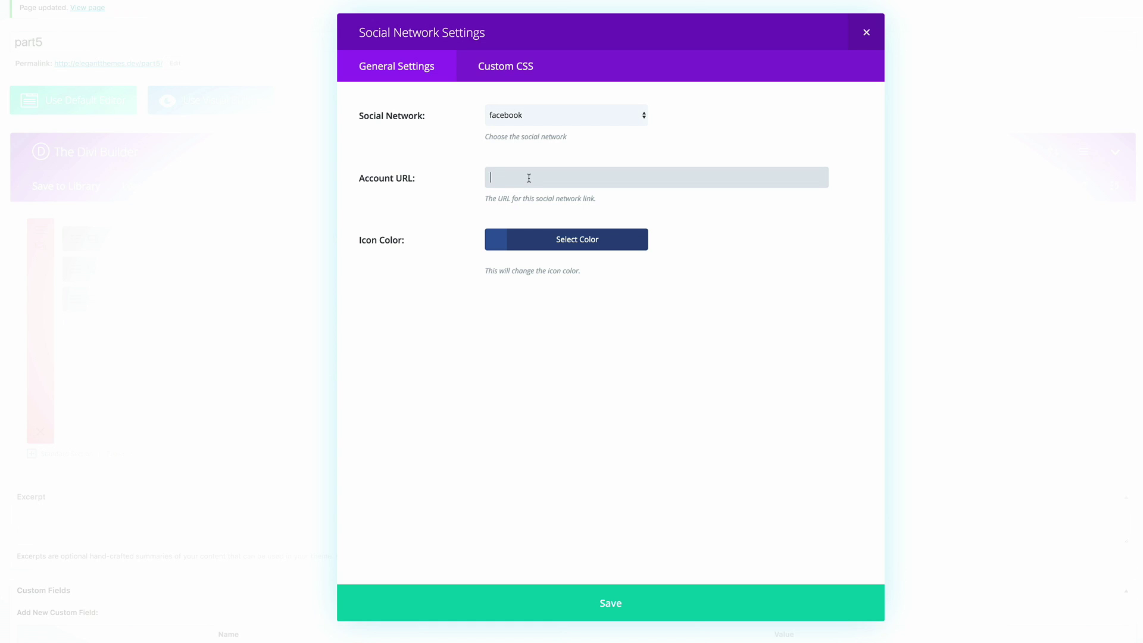
type("#")
left_click(500, 245)
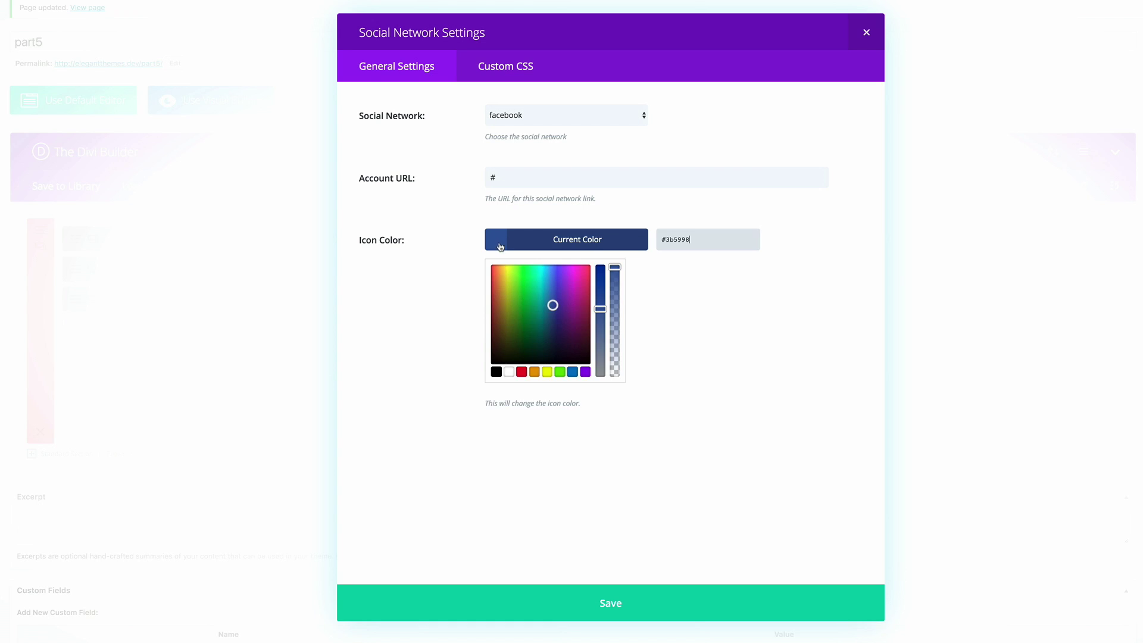
double_click(711, 243)
type("333333")
key("Return")
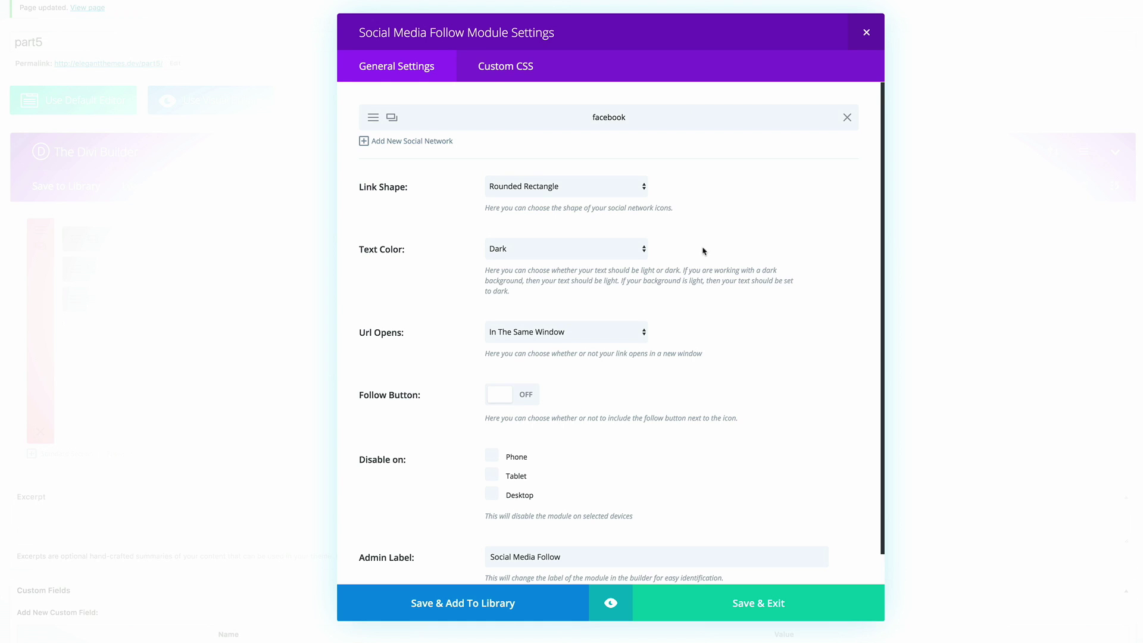
Set the social icons' link shape to Circle.
left_click(626, 194)
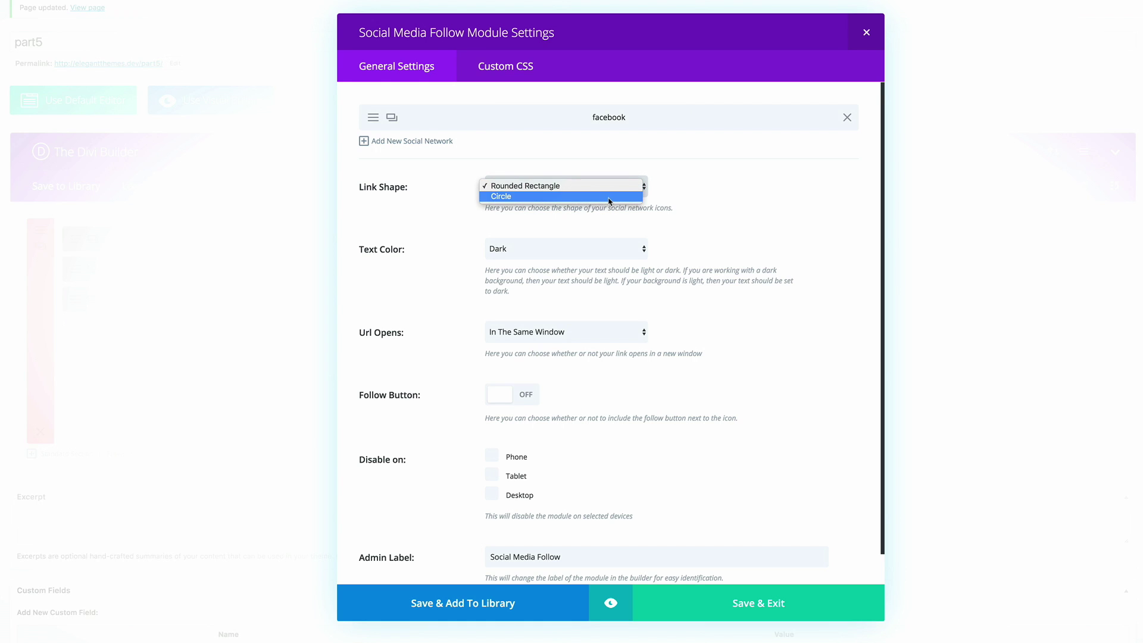
left_click(610, 200)
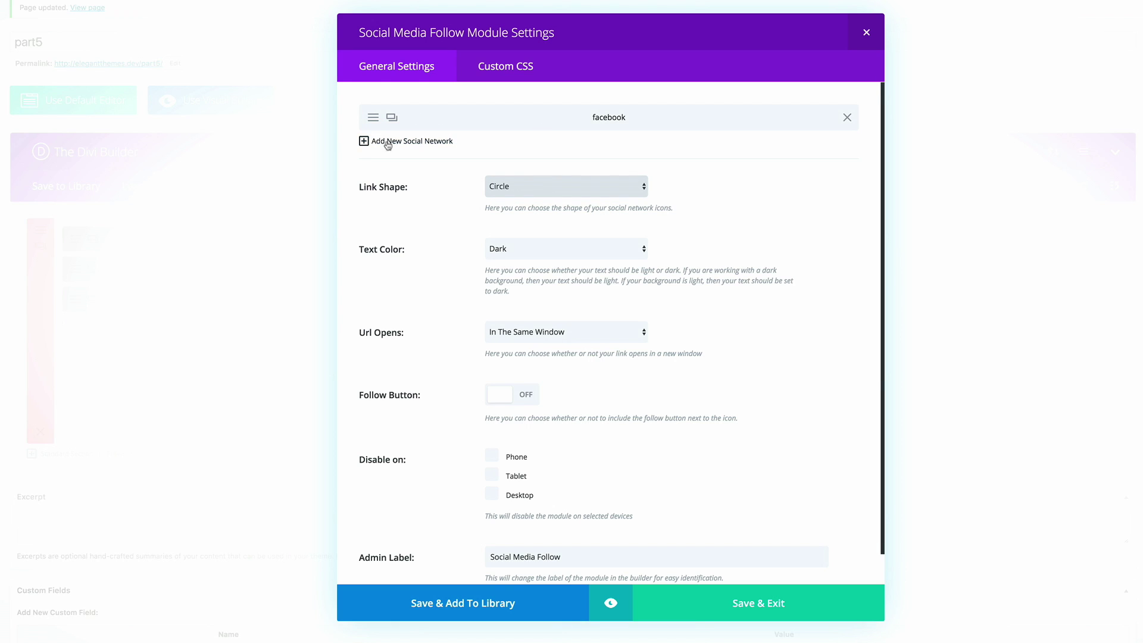
left_click(397, 141)
Add a Twitter network with URL # and icon colour 666666.
left_click(600, 117)
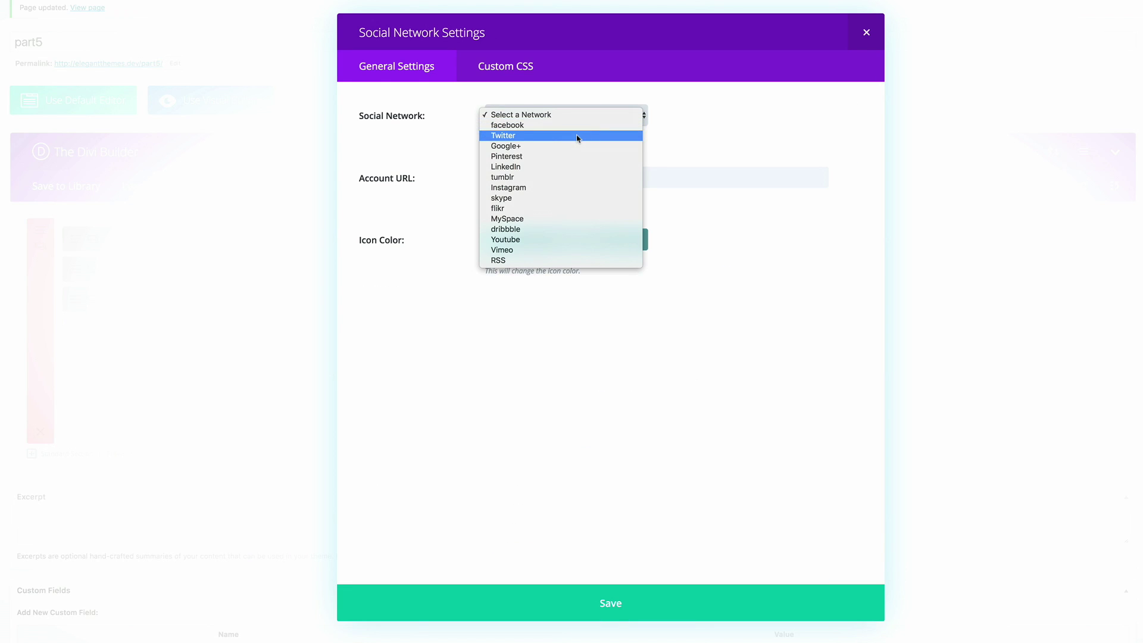
left_click(579, 136)
type("#")
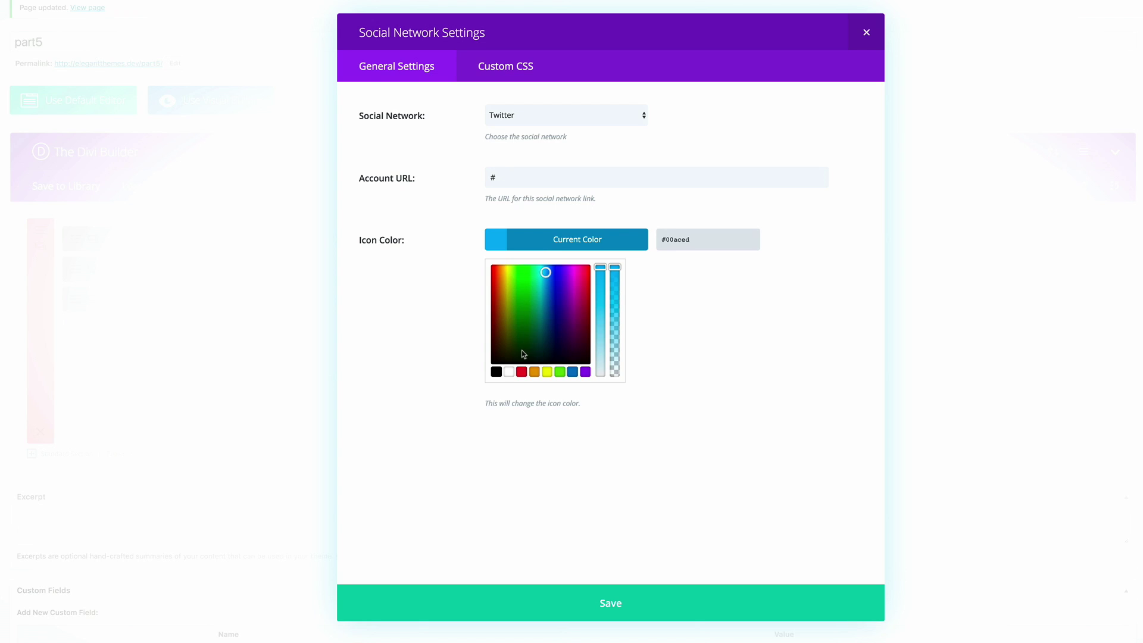
left_click_drag(667, 239, 704, 243)
type("666666")
key("Return")
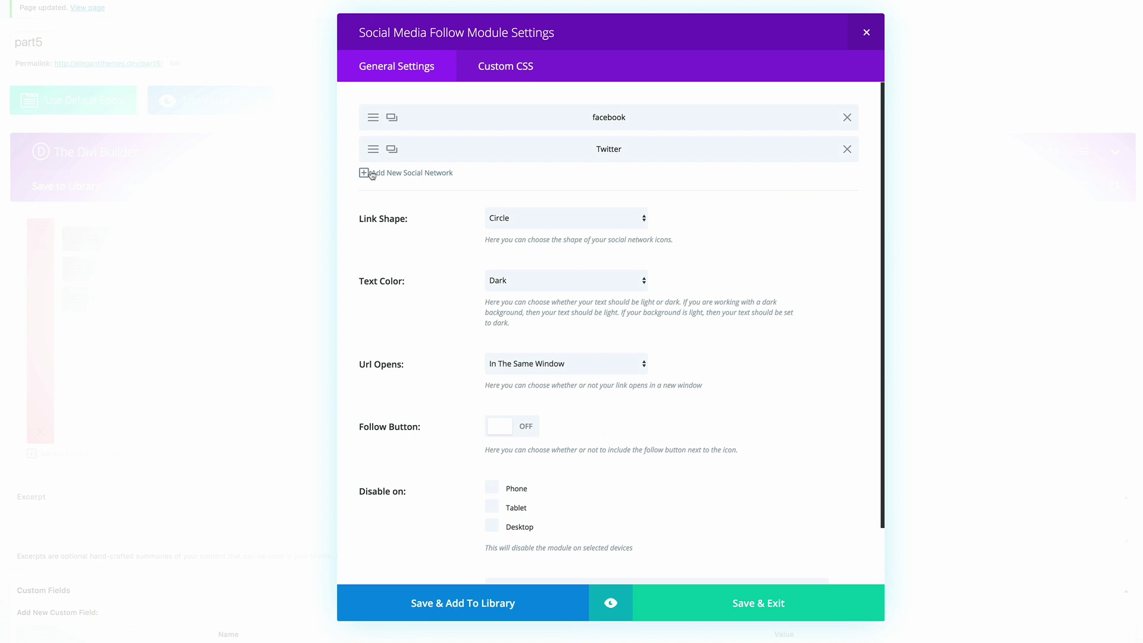
Add a Pinterest network, then preview the three circular icons below the address.
left_click(365, 173)
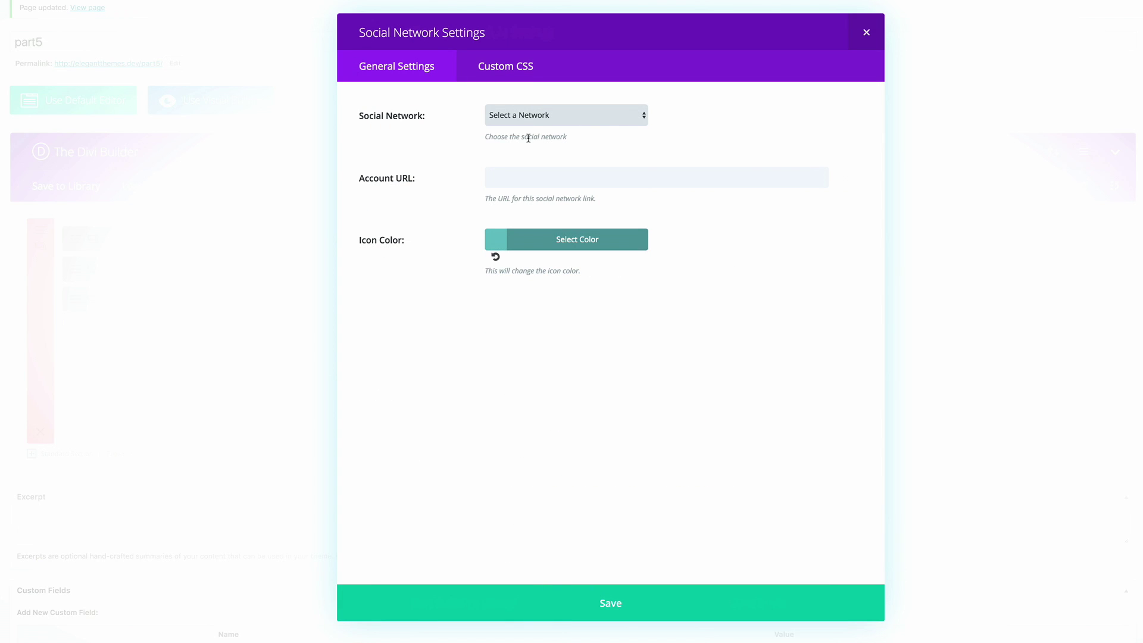
left_click(531, 115)
left_click(520, 157)
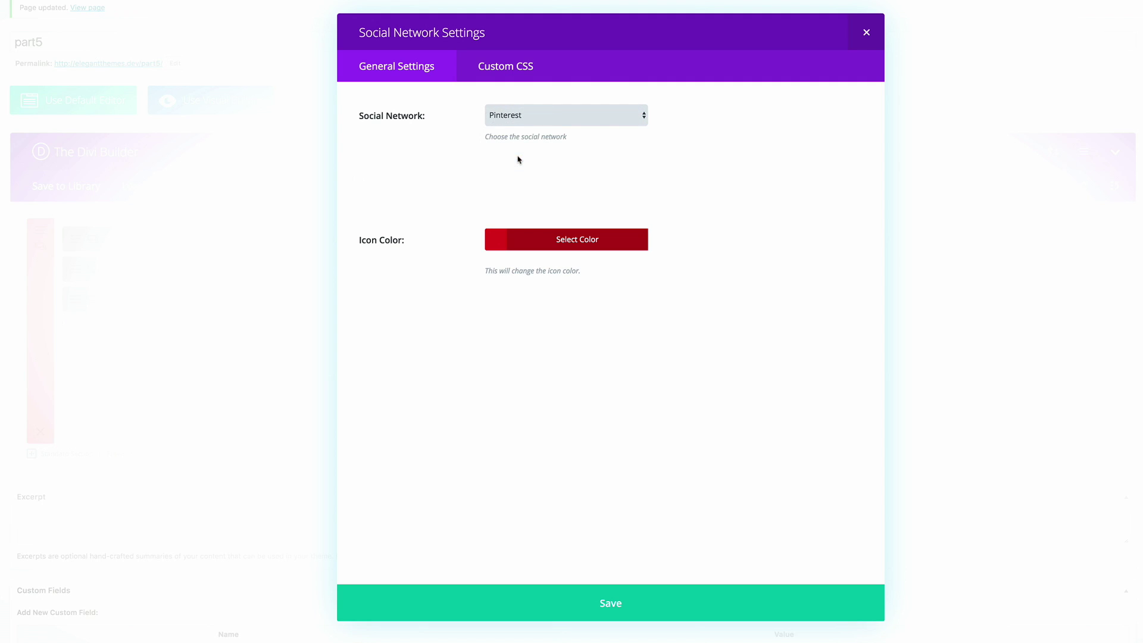
left_click(527, 176)
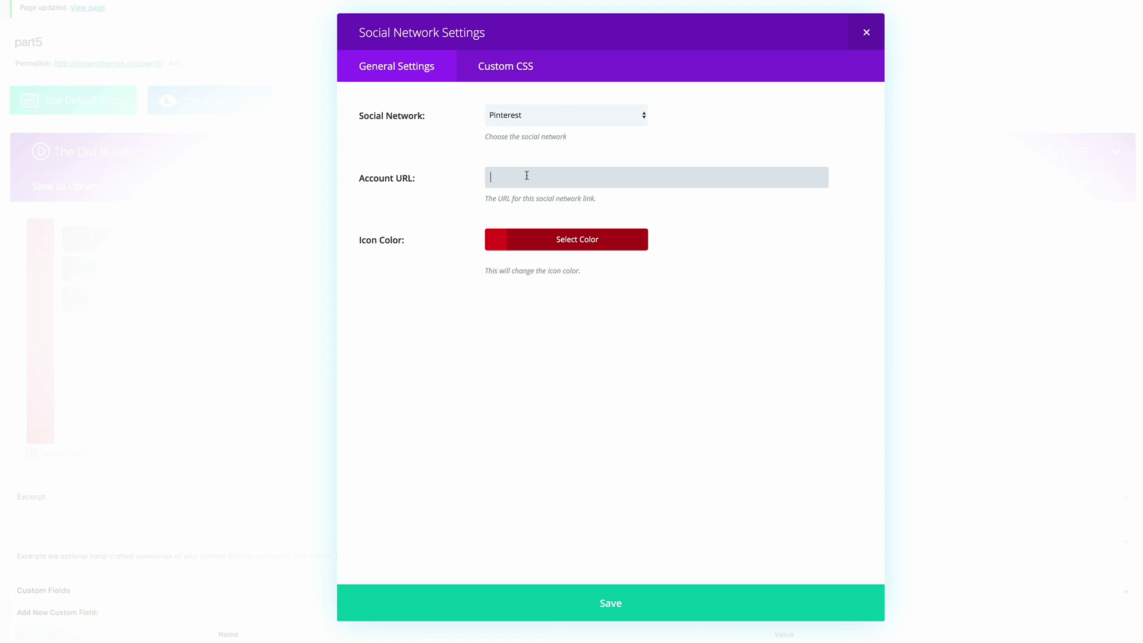
left_click(497, 241)
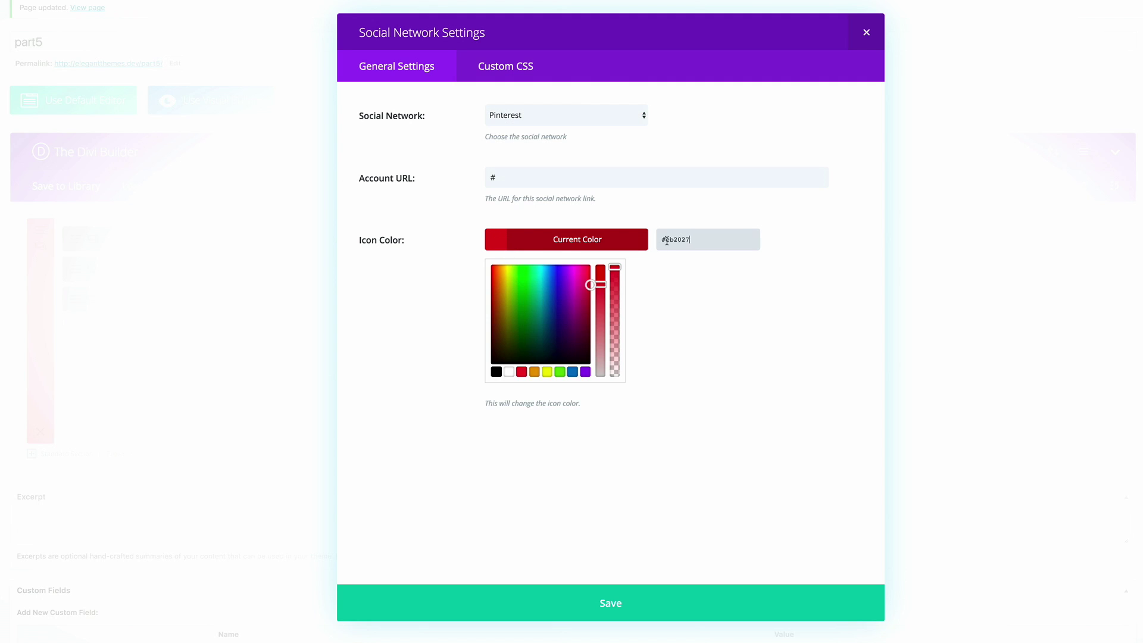
left_click_drag(666, 240, 709, 239)
key("Return")
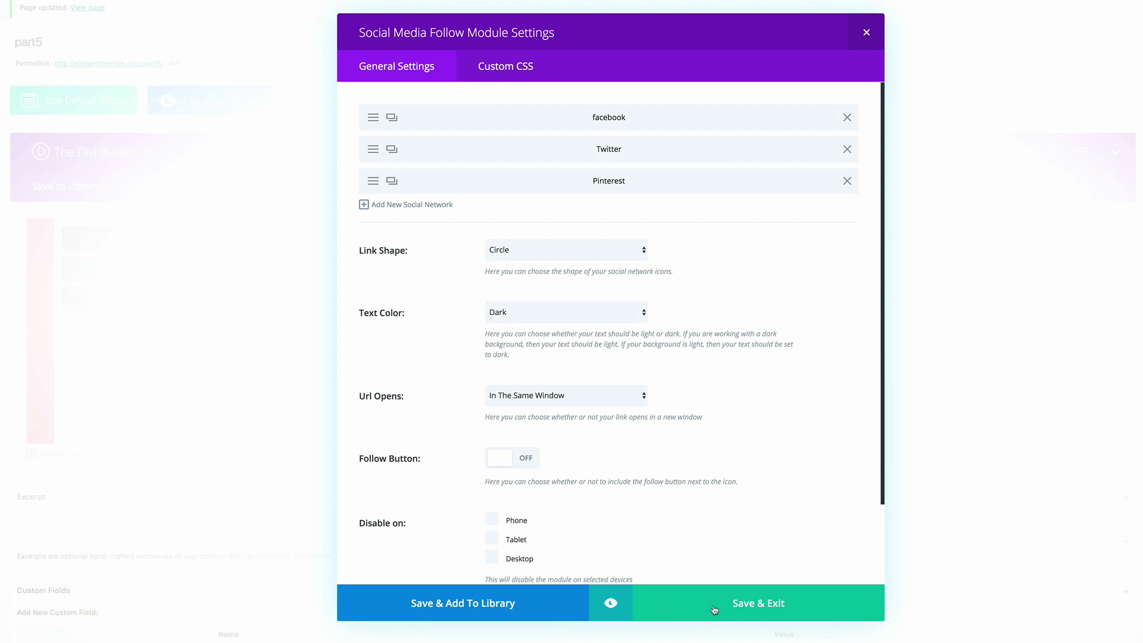
left_click(610, 604)
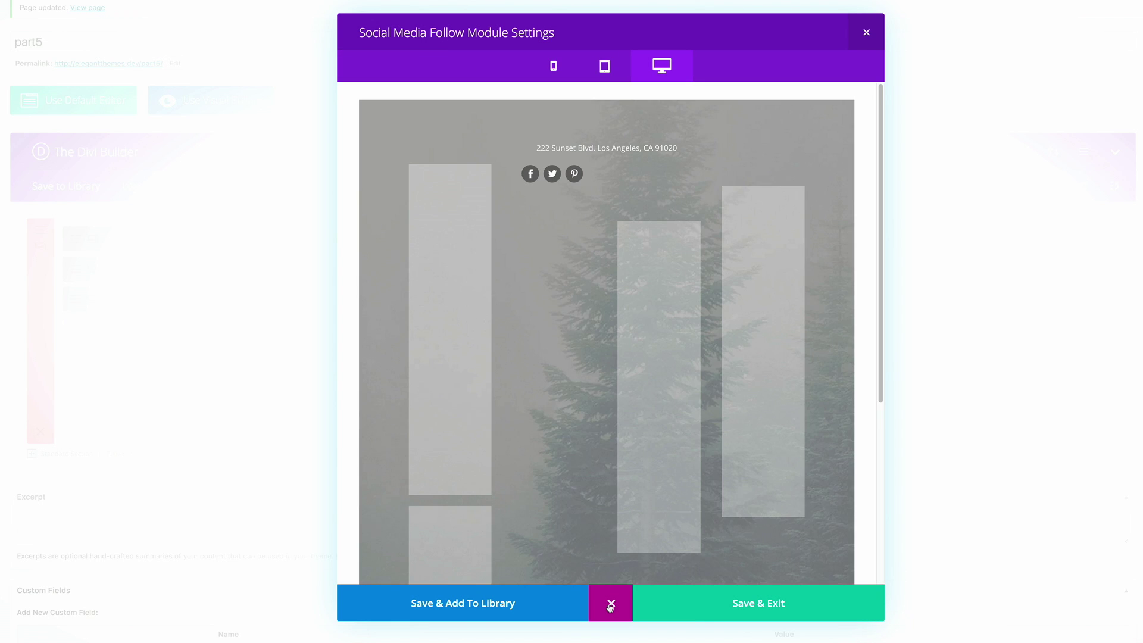
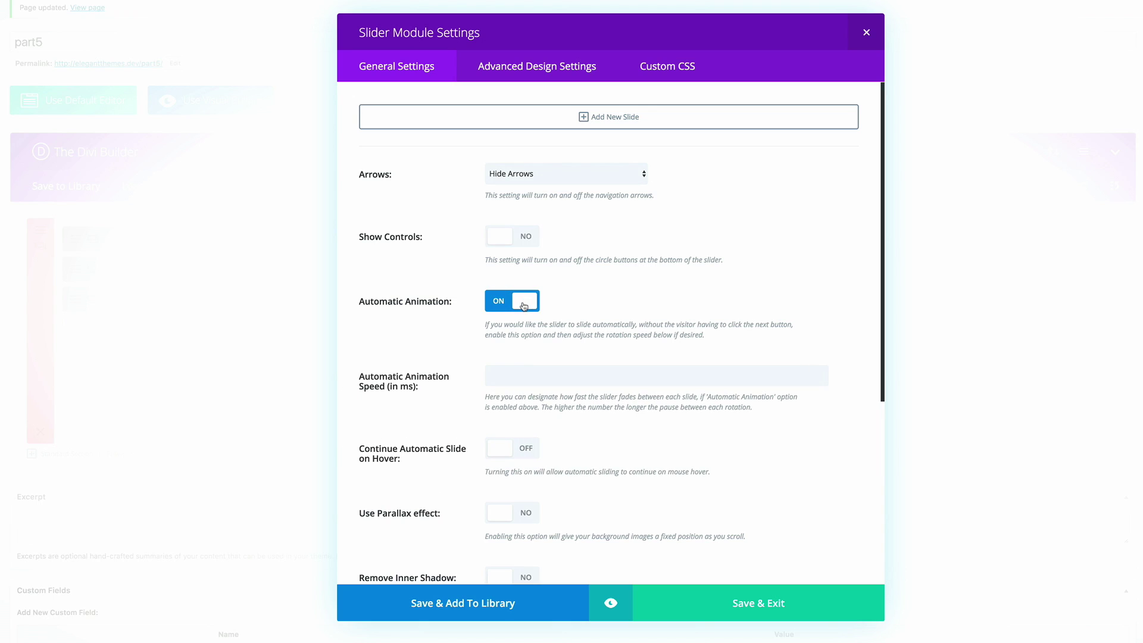
Make the slider auto-rotate every 9000 ms, keep sliding on hover, and remove its inner shadow.
left_click(514, 374)
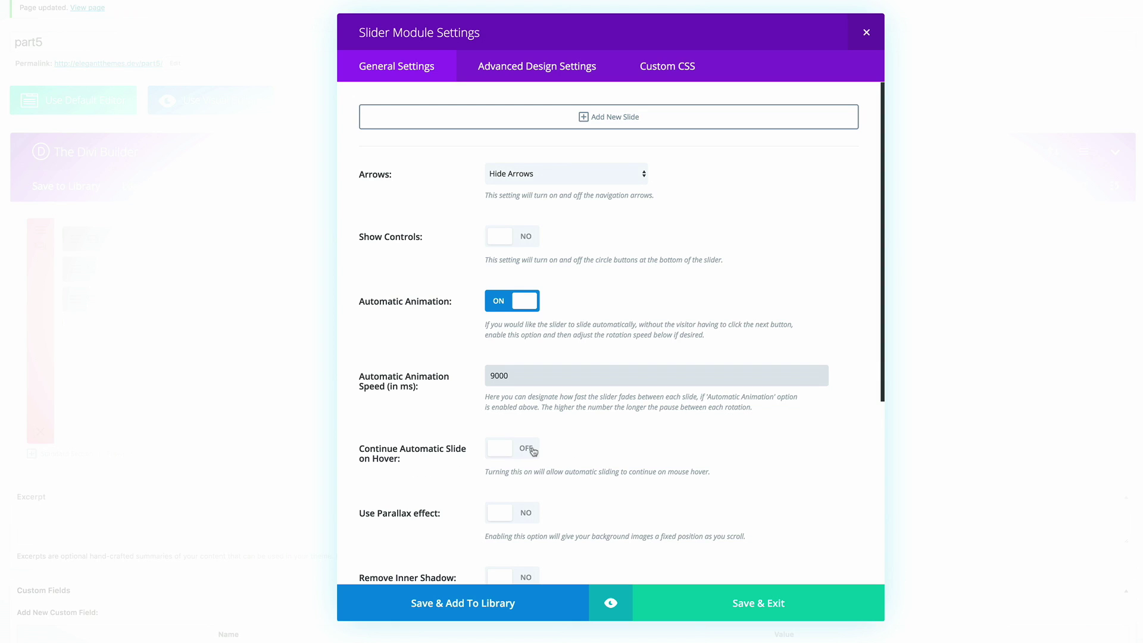
left_click(529, 454)
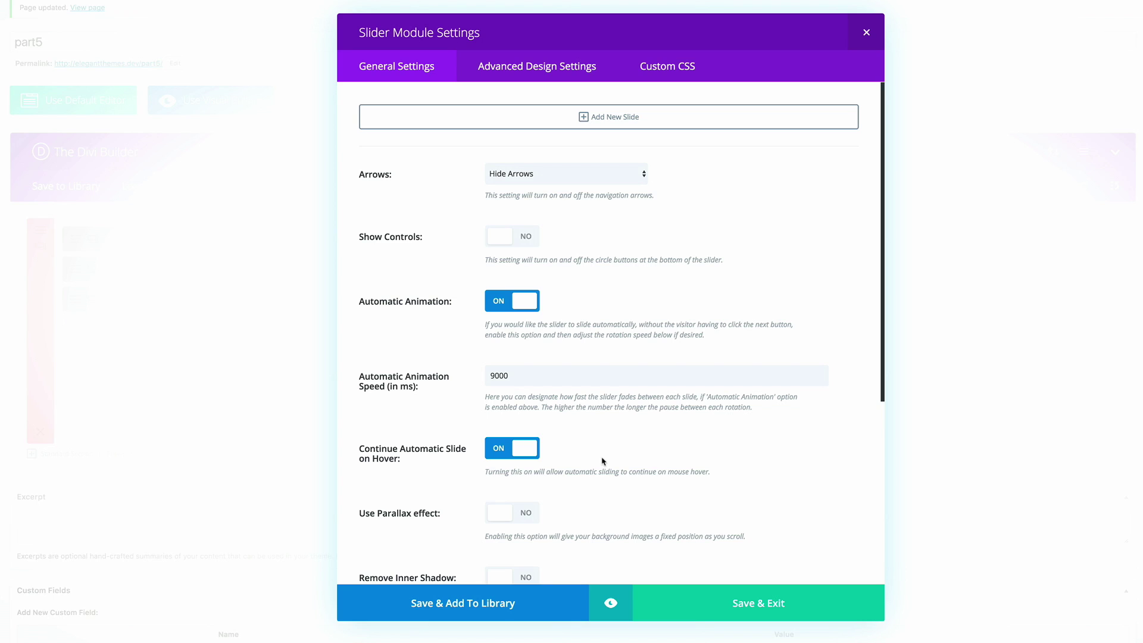
scroll(603, 461, "down", 5)
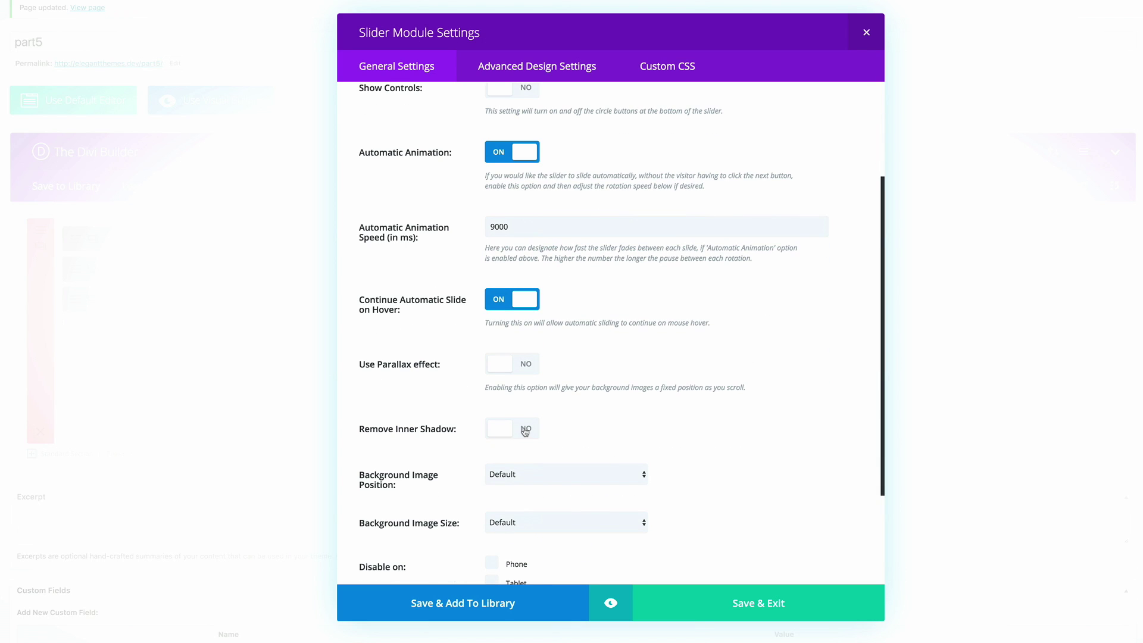
left_click(526, 430)
scroll(752, 465, "down", 2)
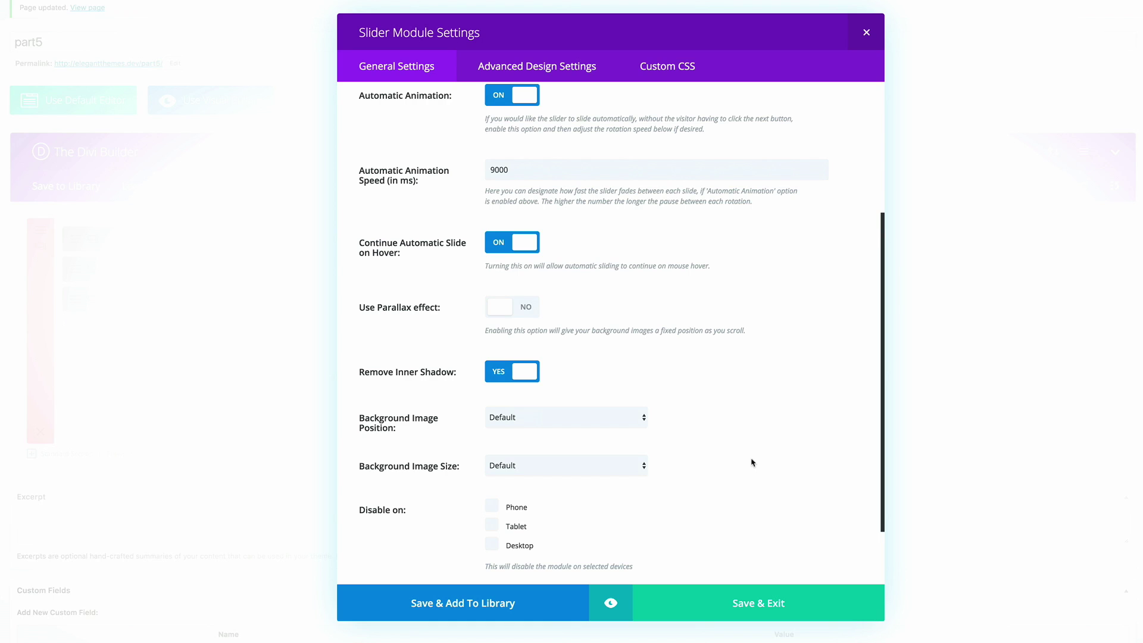
left_click(580, 70)
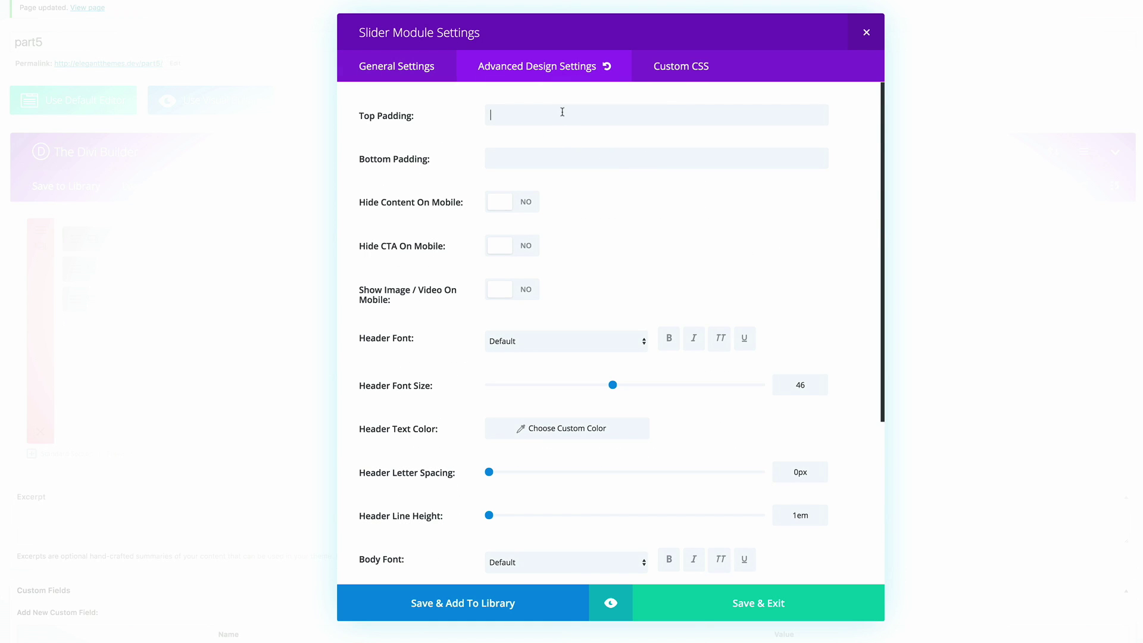
Set slider padding to 150 top and 200 bottom, add 'border: 4px solid rgba(0,0,0,0);' CSS, and save.
left_click(563, 112)
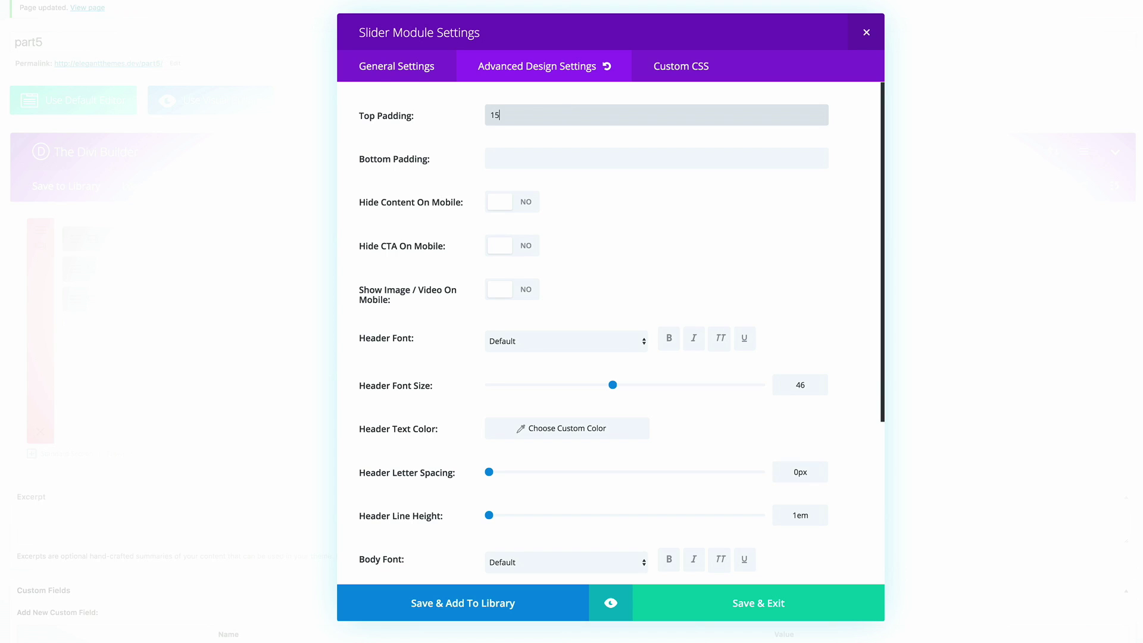
left_click(539, 158)
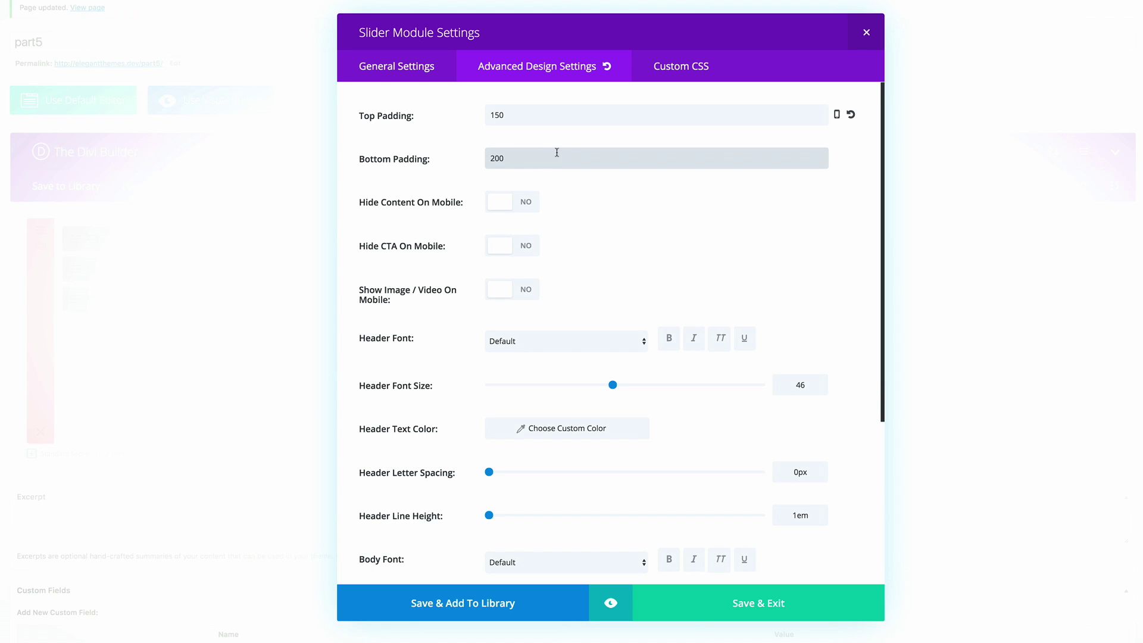
left_click(683, 68)
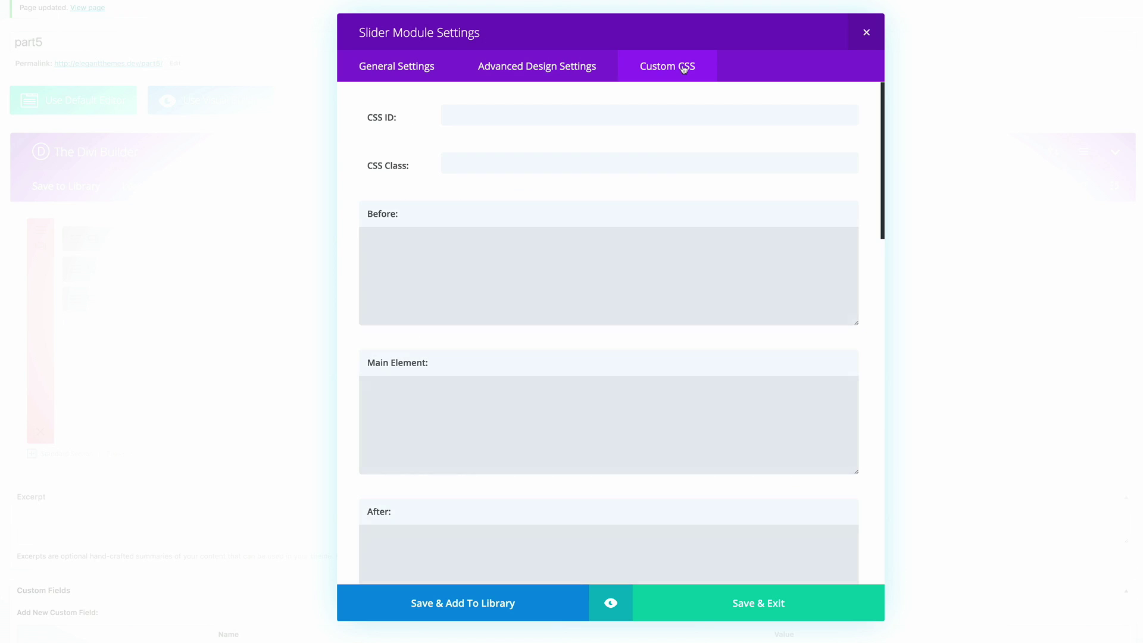
left_click(473, 399)
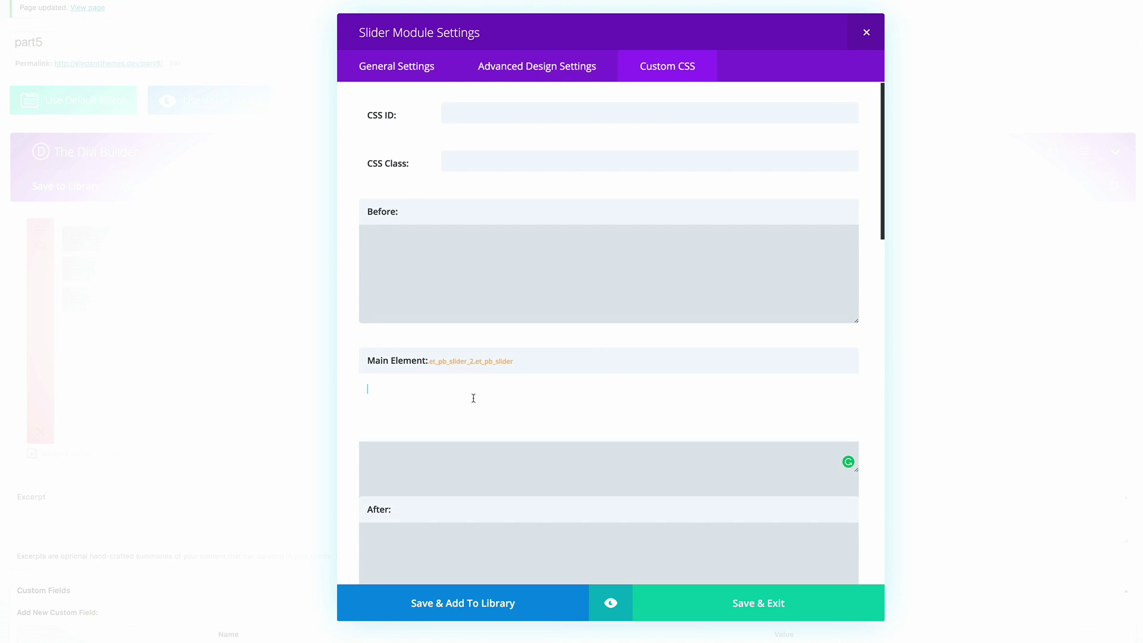
type("border: 4px solid rgba(0,0,0,0);")
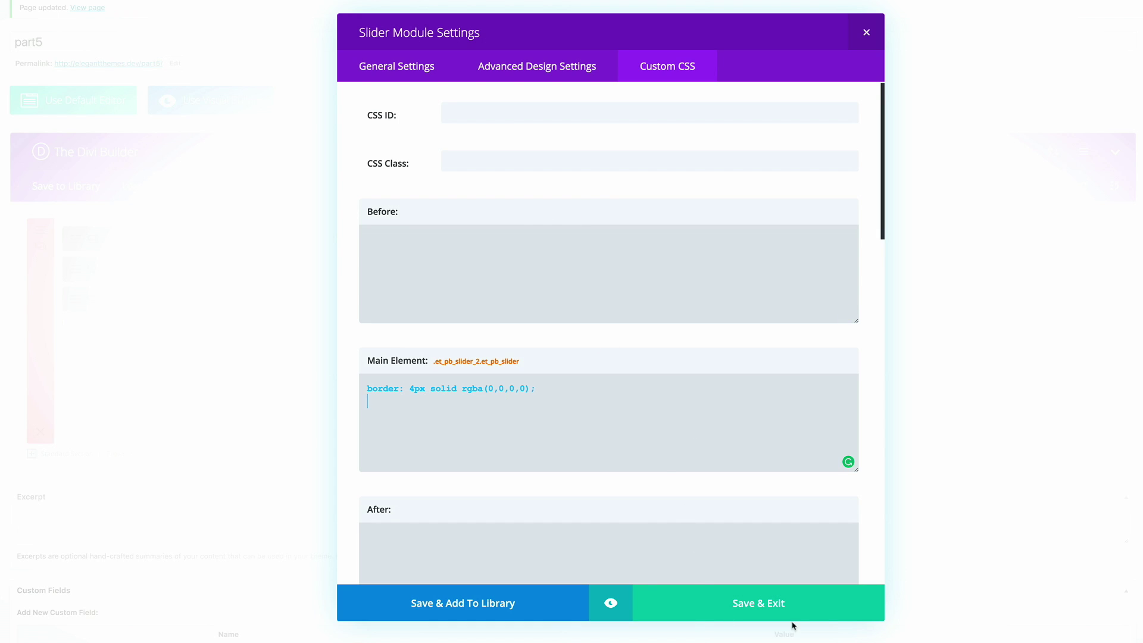
left_click(772, 604)
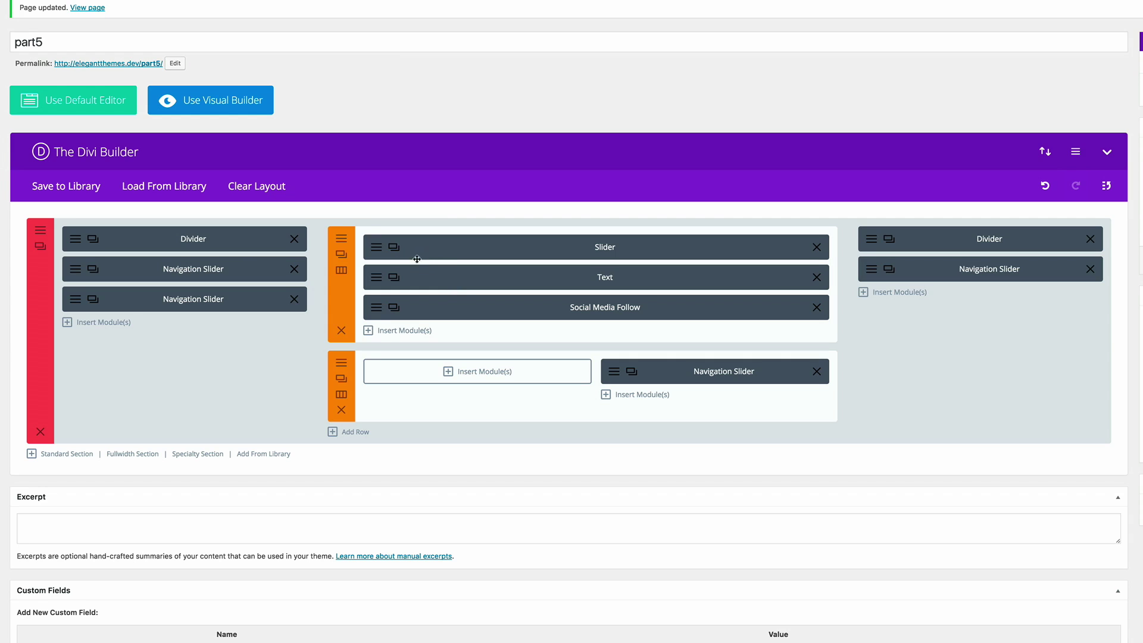
Duplicate the Slider module twice, placing copies in the lower row's left column and the right-hand column.
left_click(394, 247)
left_click(393, 247)
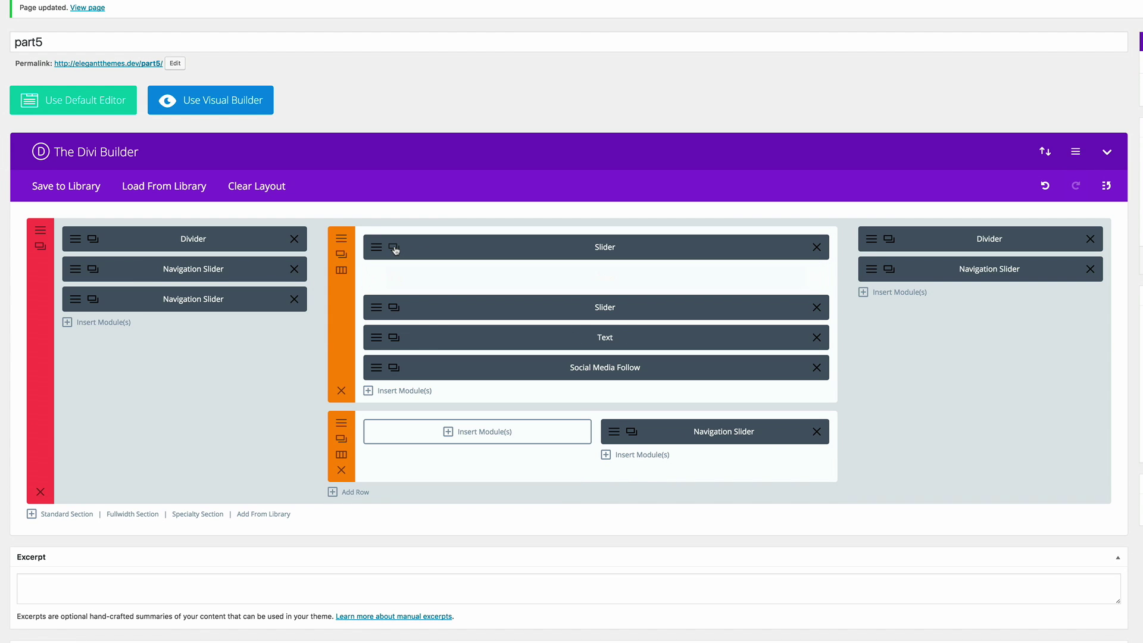
left_click_drag(497, 316, 464, 411)
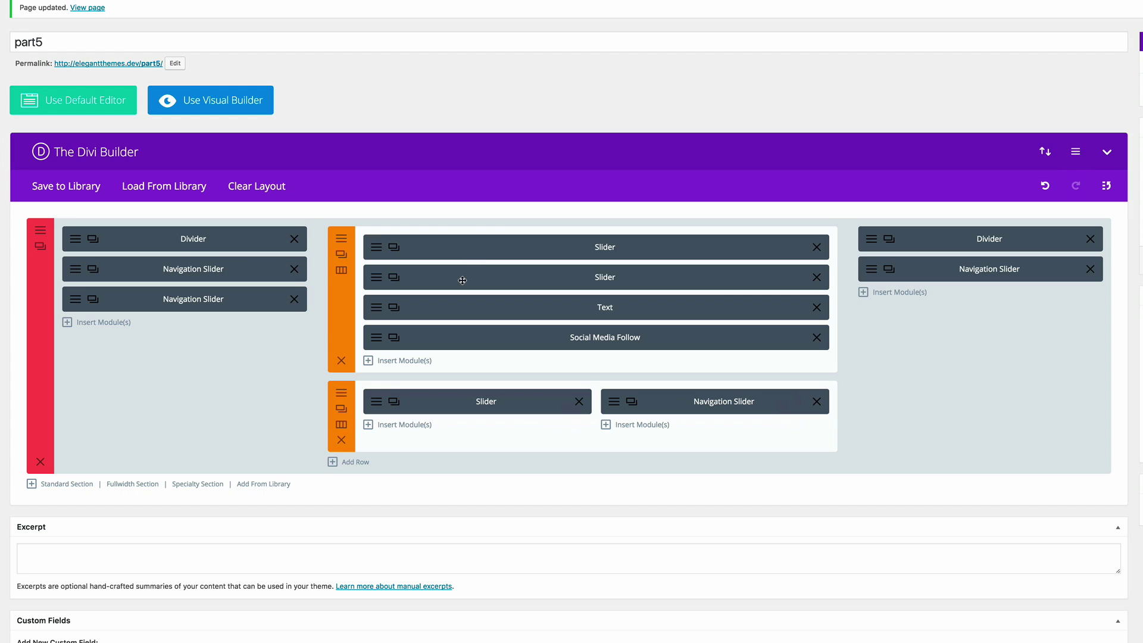
left_click_drag(462, 278, 850, 297)
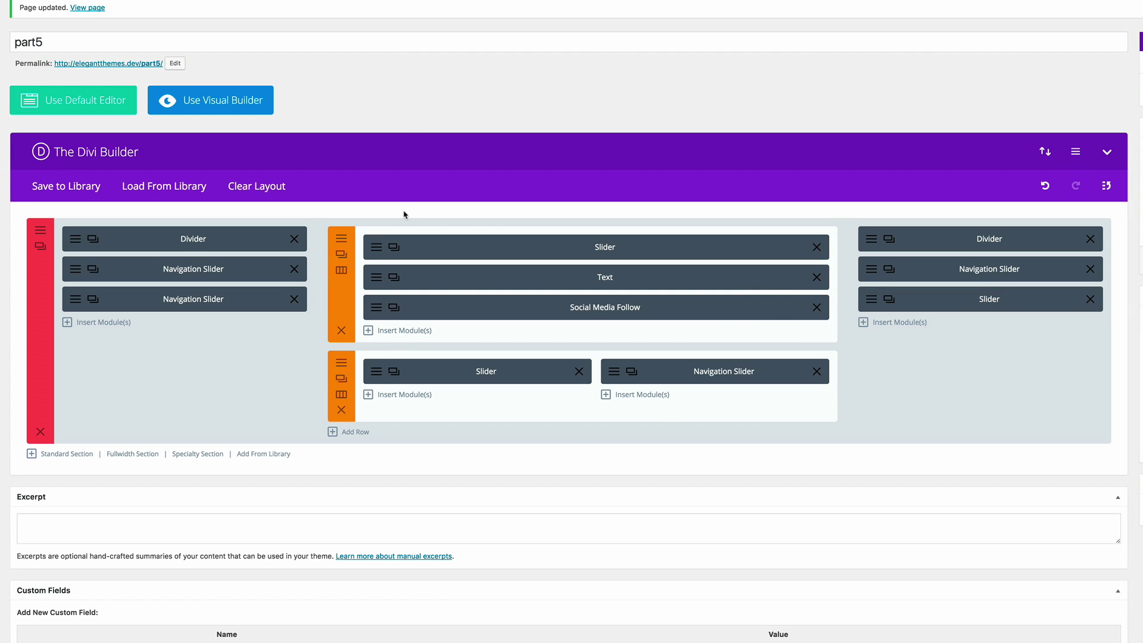
left_click(375, 278)
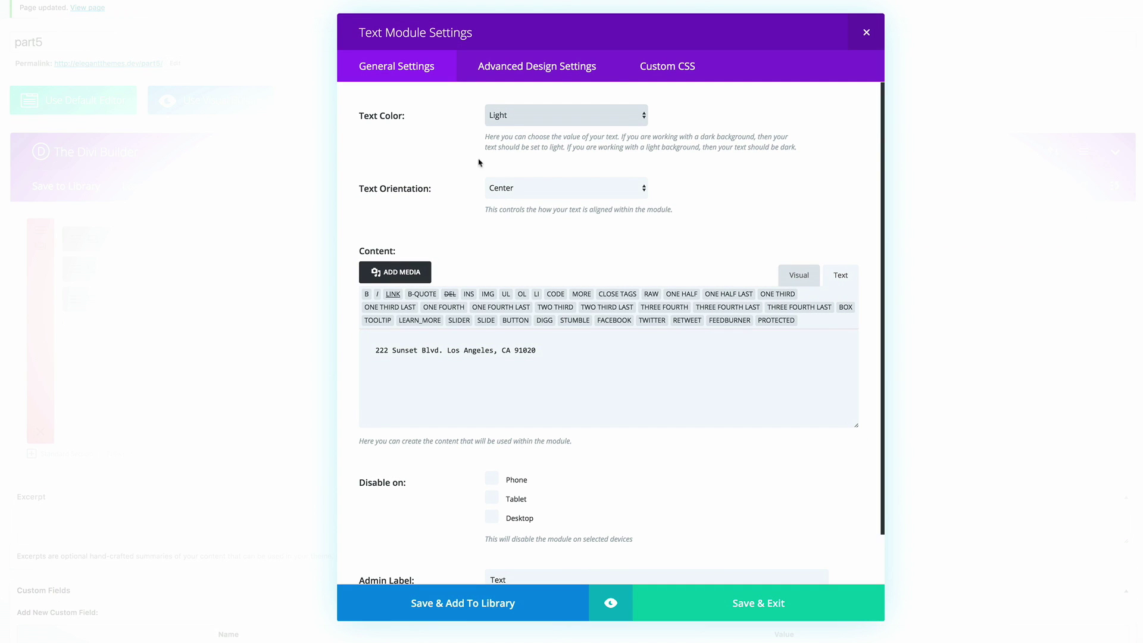
Change the address Text module's body text to Josefin Slab, size 20, and save.
left_click(558, 72)
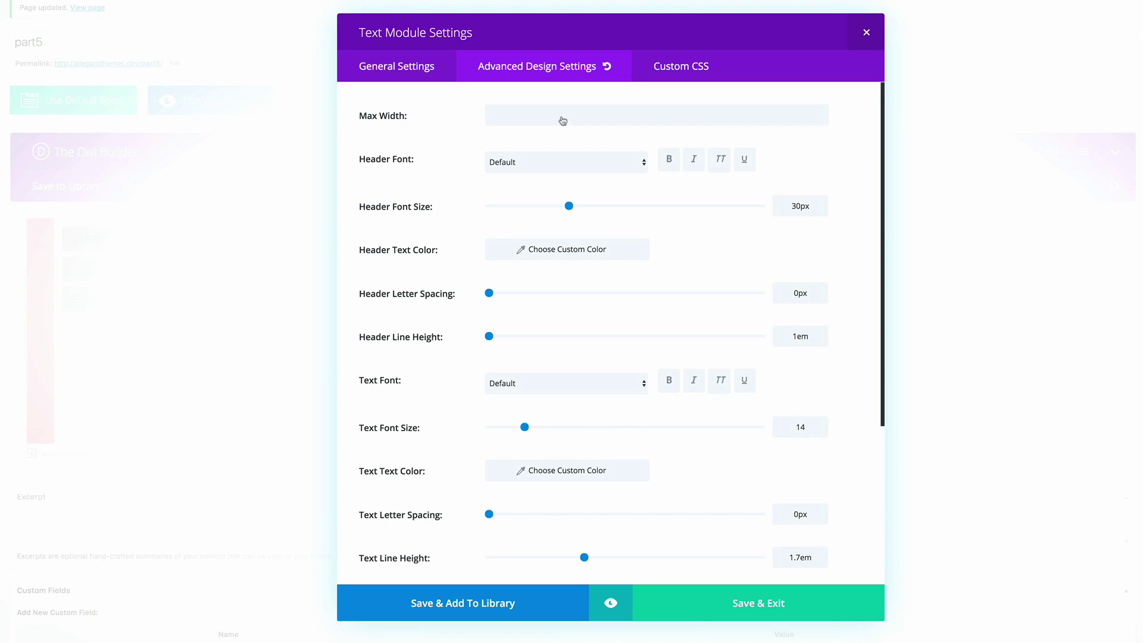
left_click_drag(525, 427, 535, 426)
left_click(583, 388)
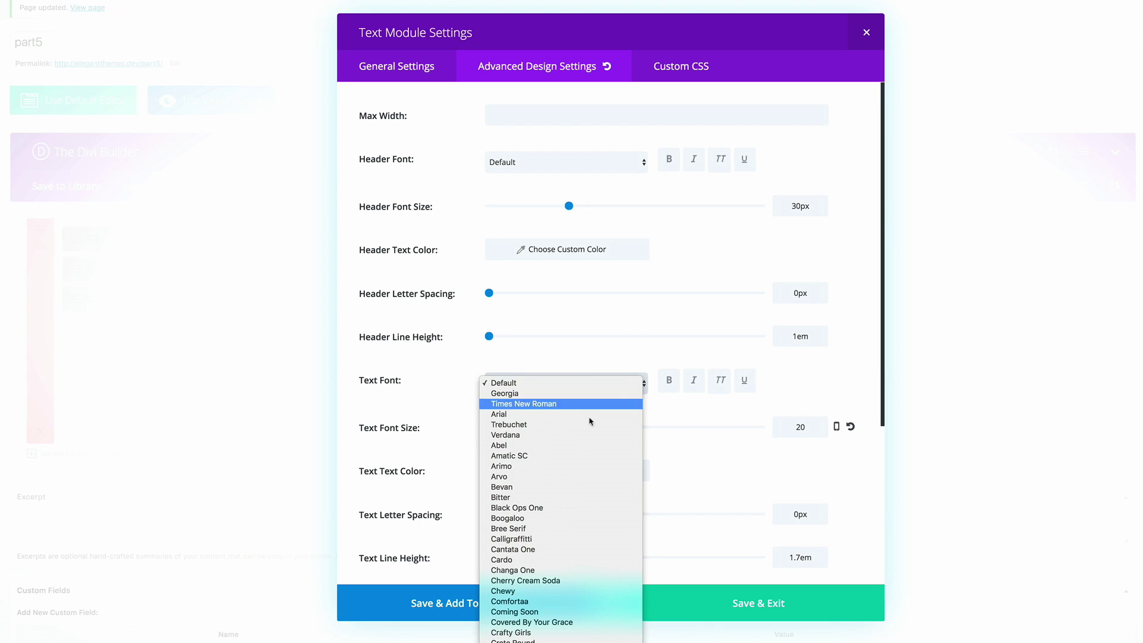
scroll(592, 442, "down", 3)
scroll(594, 445, "down", 10)
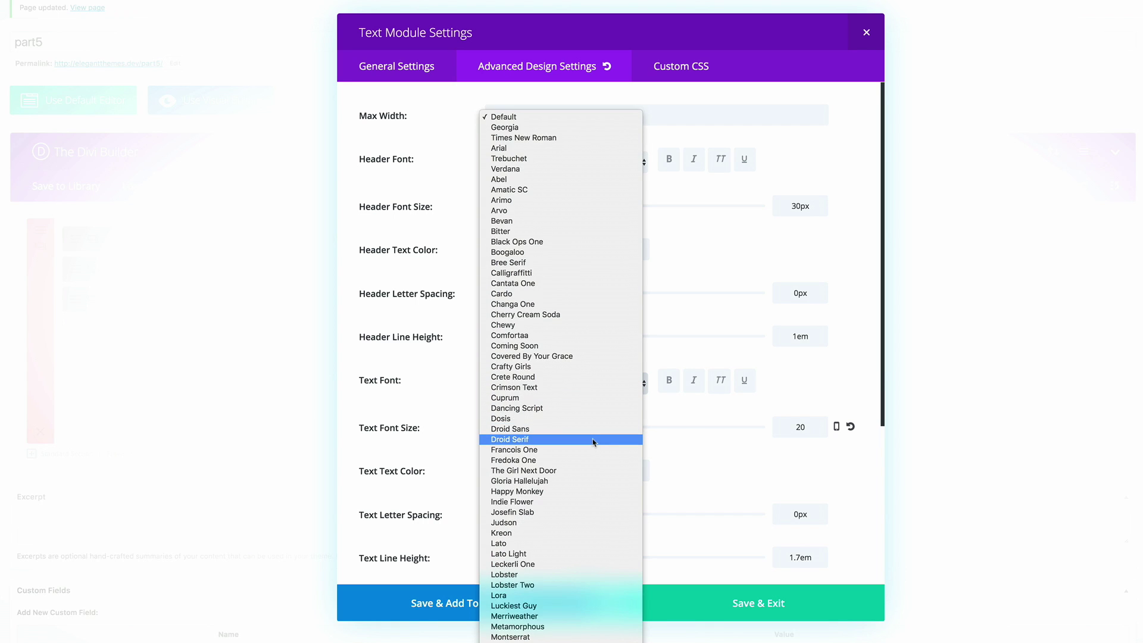
scroll(593, 447, "down", 2)
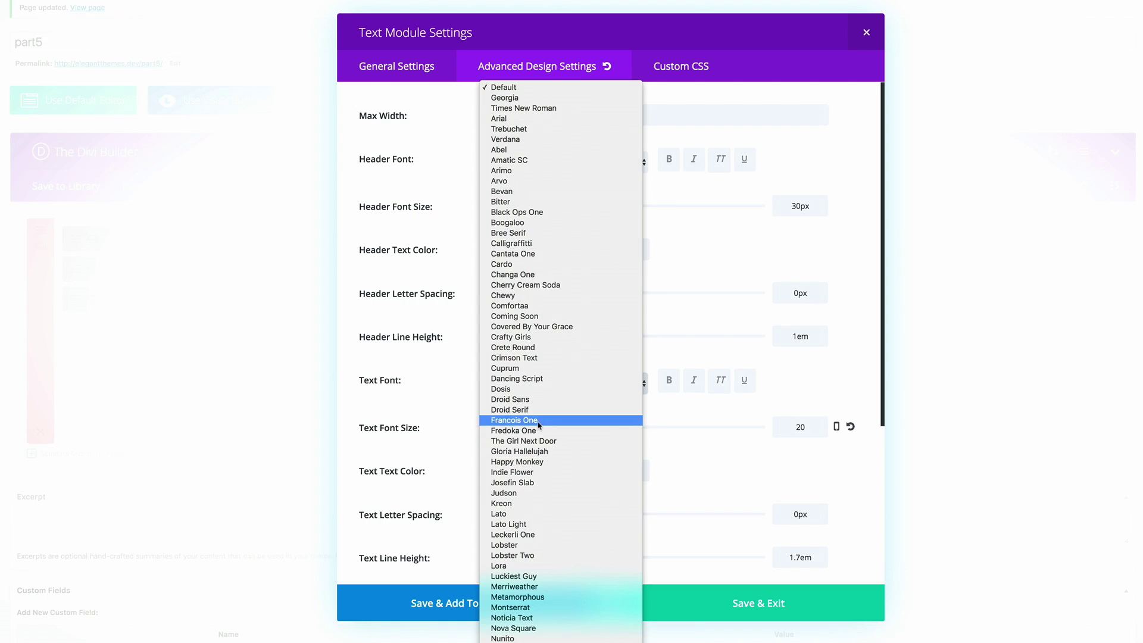
left_click(592, 423)
left_click(758, 605)
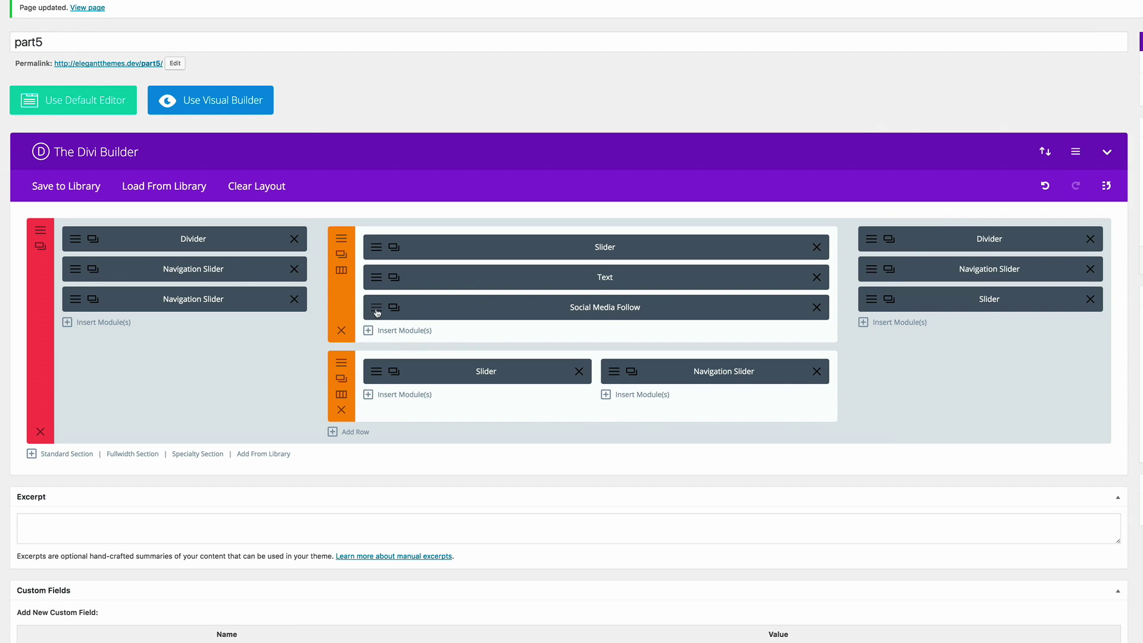
left_click(377, 309)
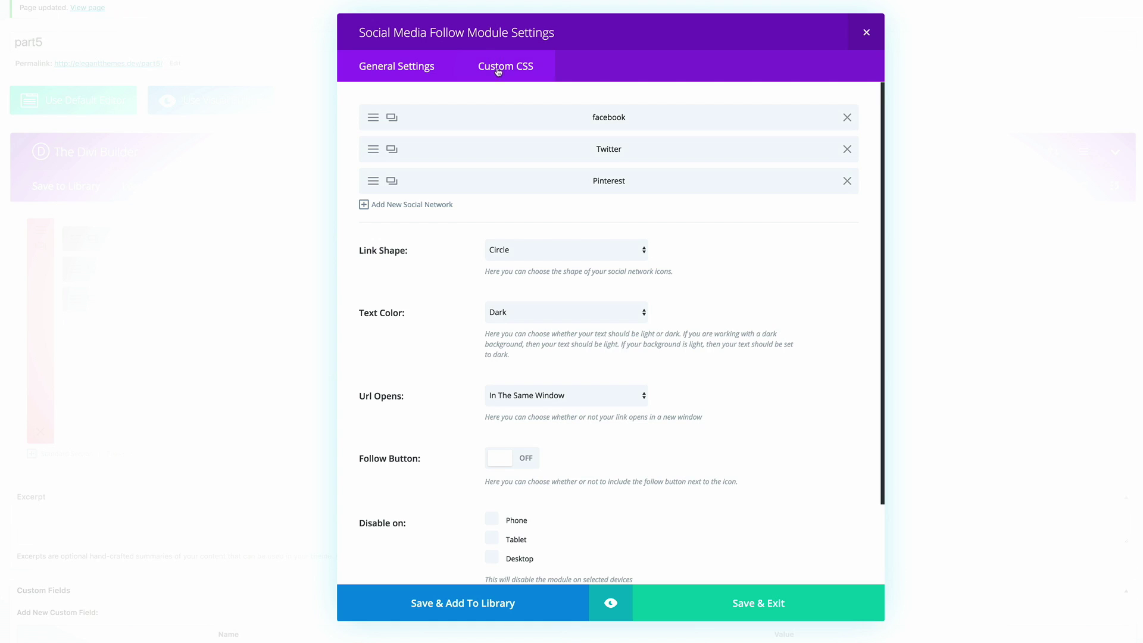
Add 'display:table; margin:0 auto' CSS to the Social Media Follow module, preview, and save.
left_click(503, 67)
left_click(417, 393)
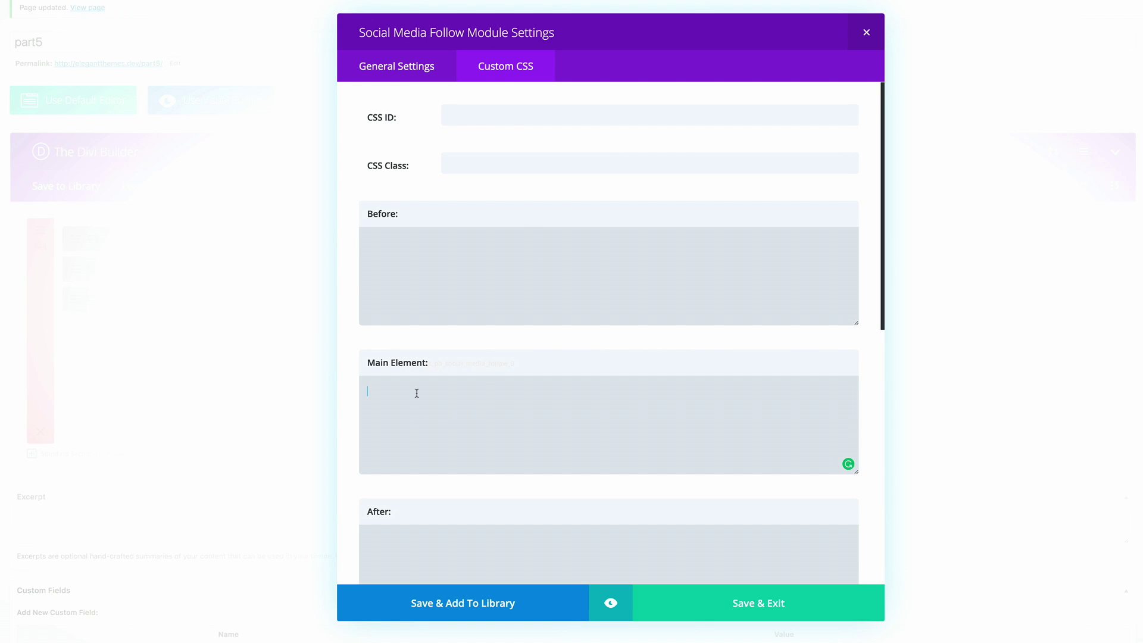
type("display: table; margin: 0 auto !important;")
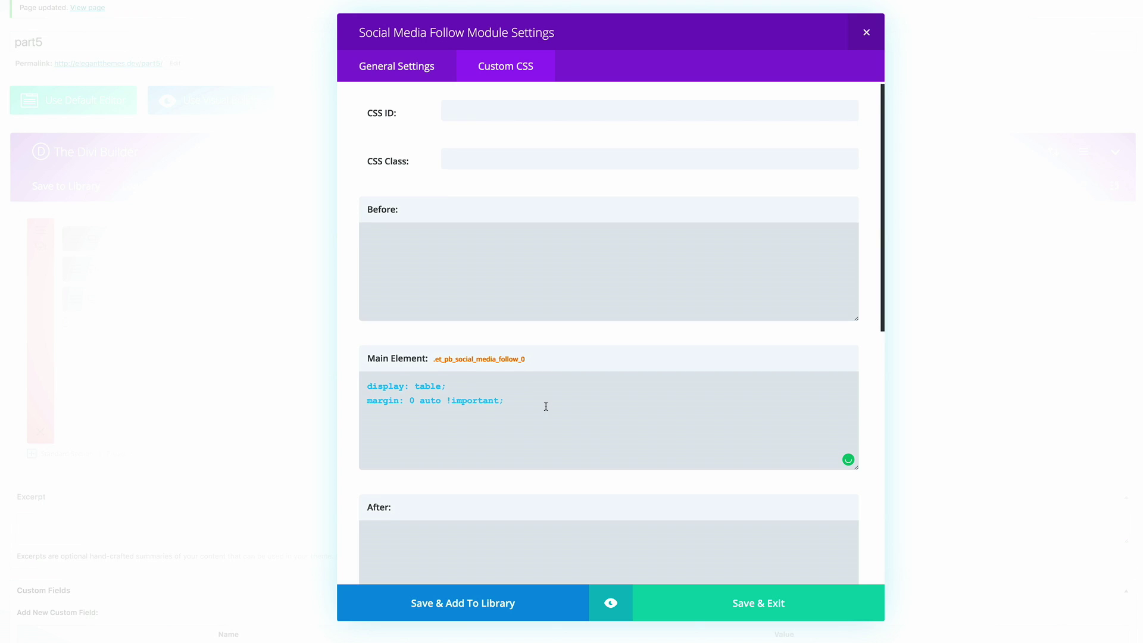
scroll(541, 405, "down", 1)
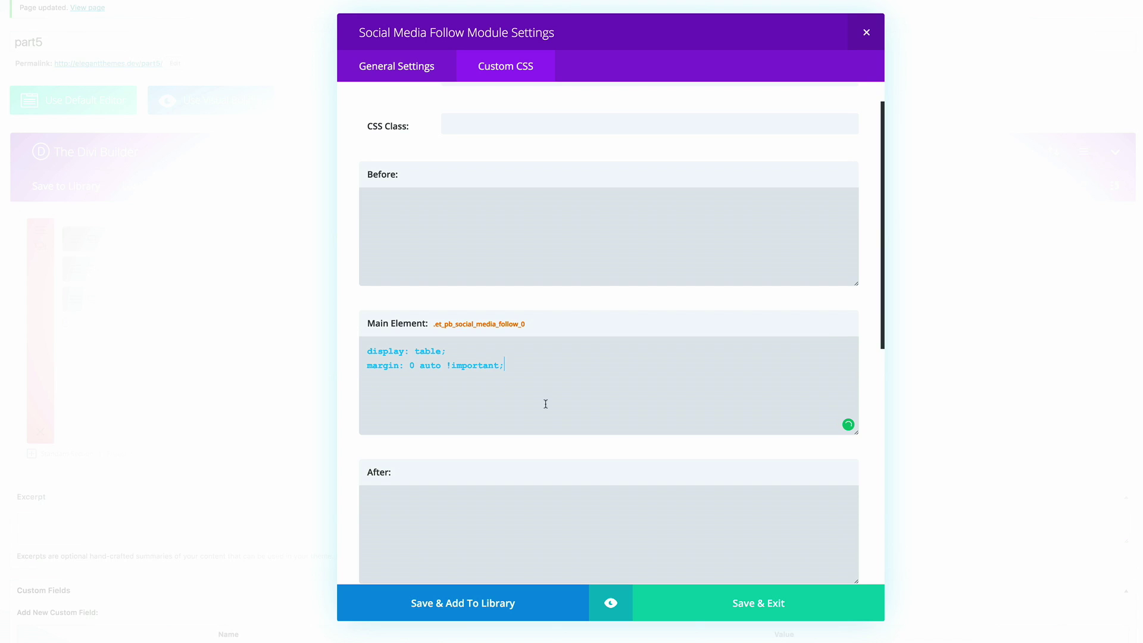
left_click(611, 606)
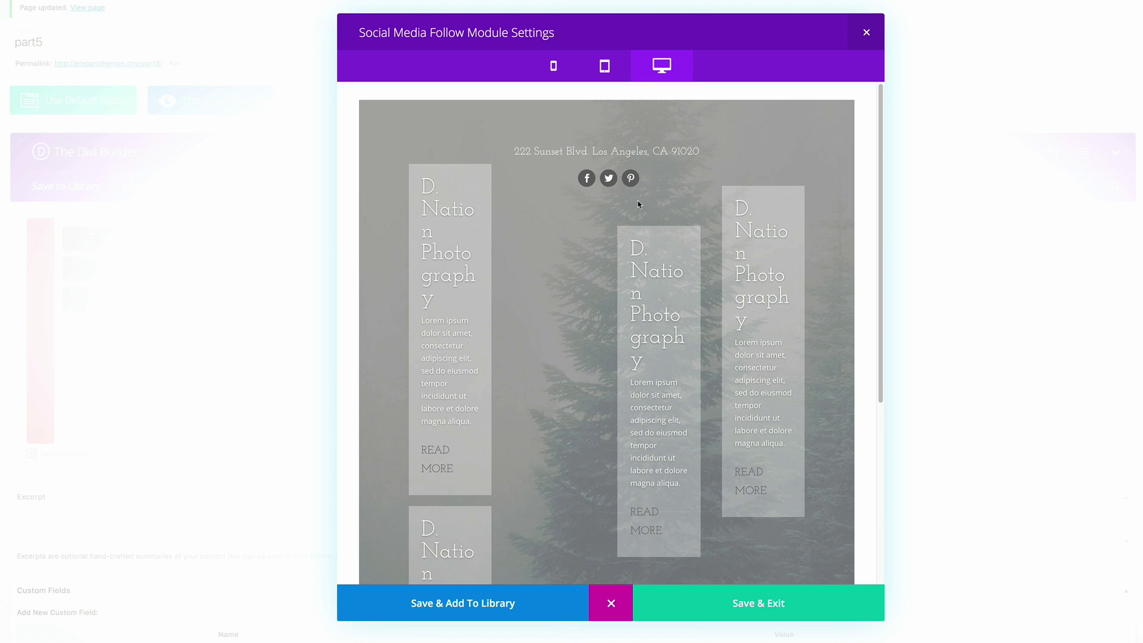
left_click(772, 605)
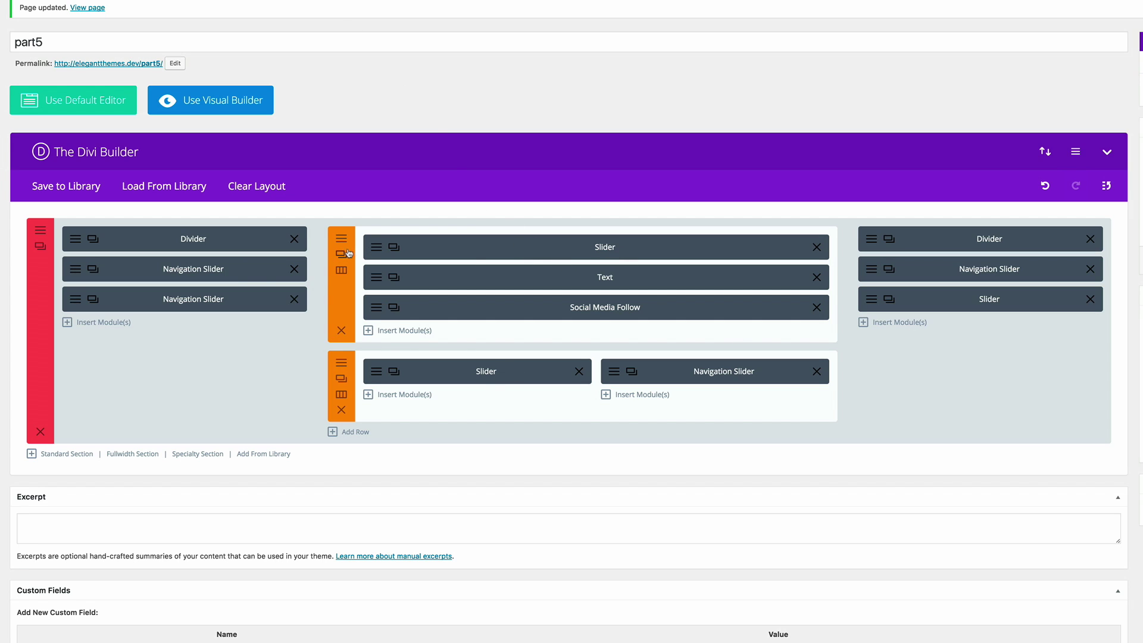
Add a first slide with the lioness photo as its background and preview the slider.
left_click(393, 247)
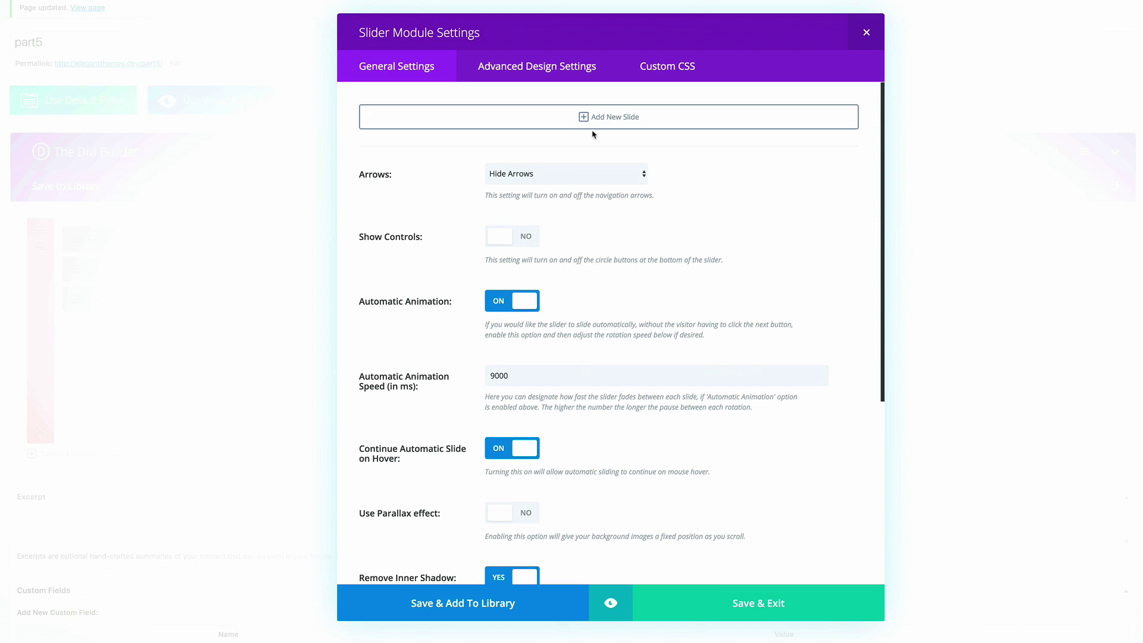
left_click(585, 116)
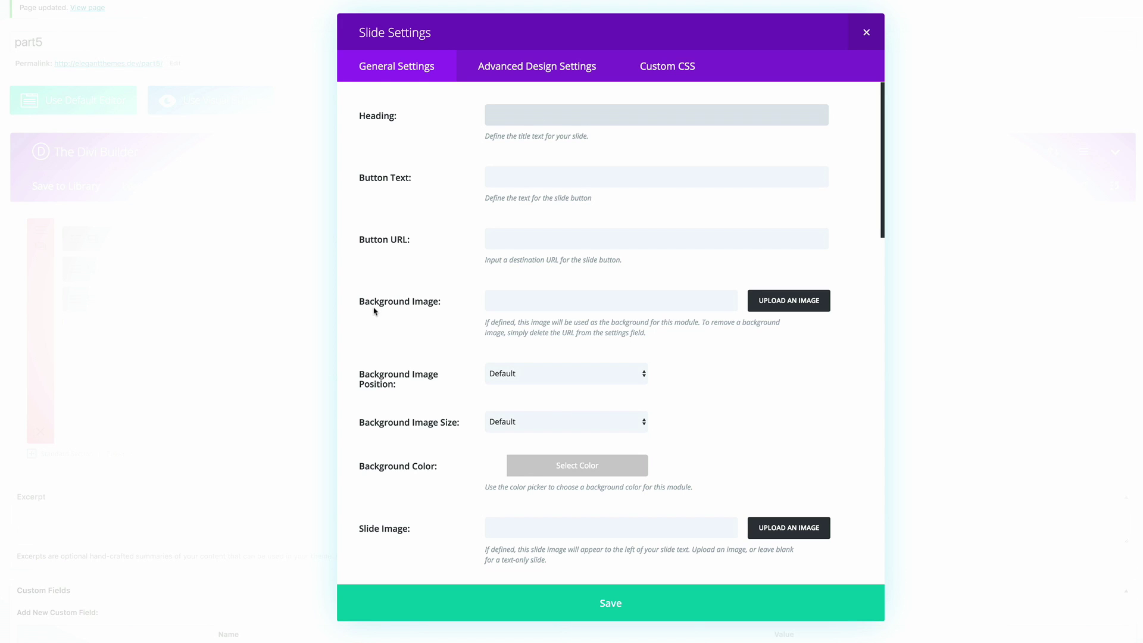
left_click(785, 302)
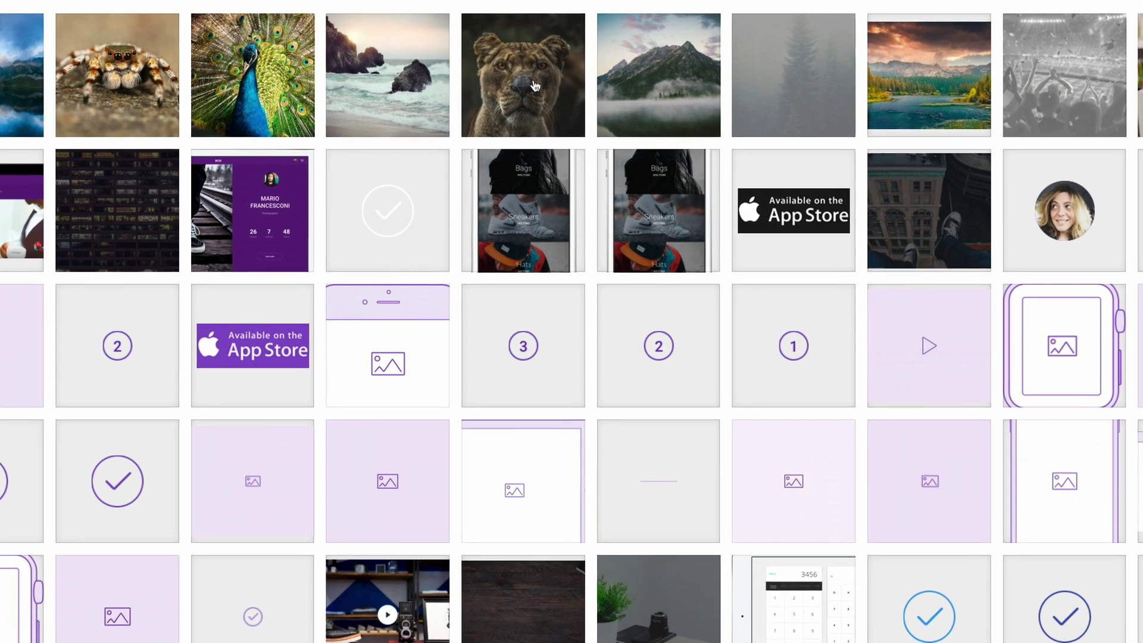
left_click(558, 91)
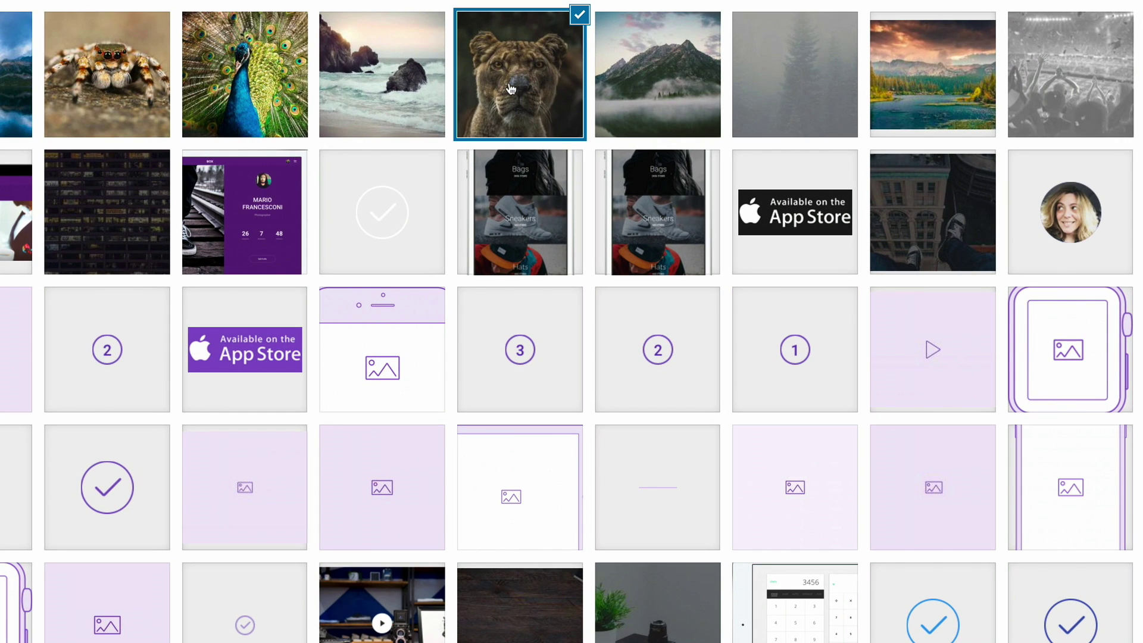
left_click(419, 104)
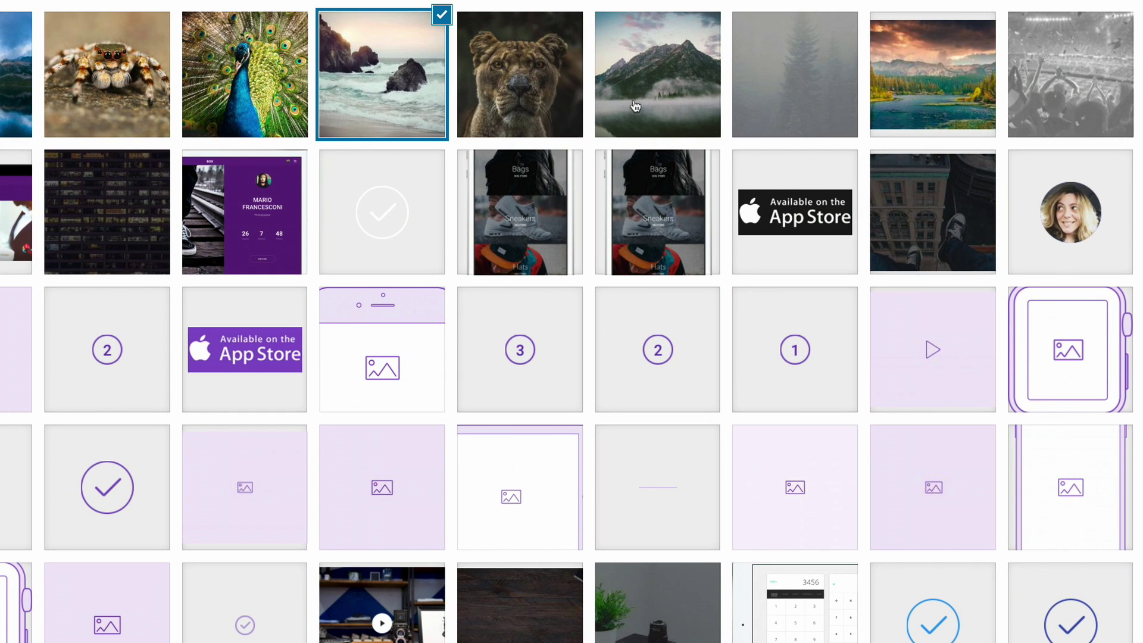
left_click(512, 86)
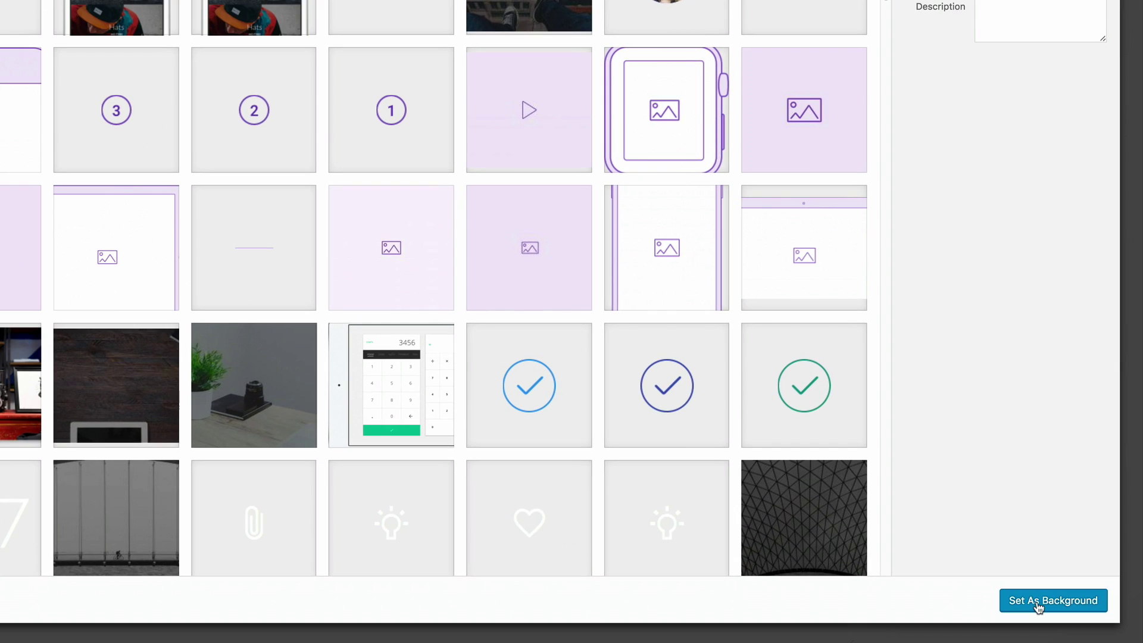
left_click(1040, 602)
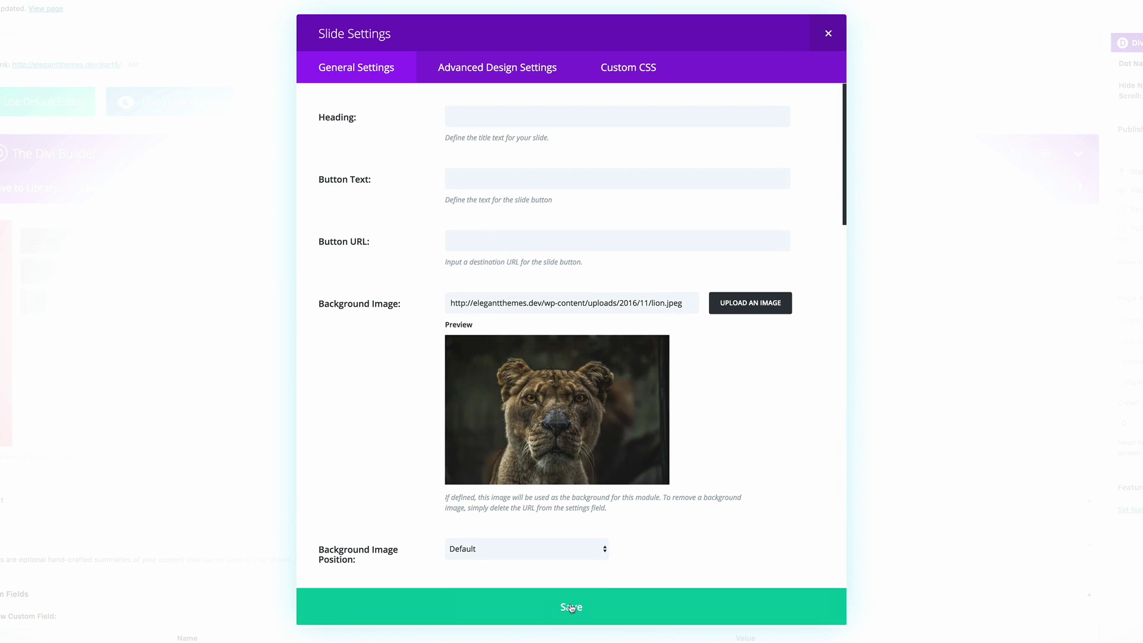
left_click(571, 608)
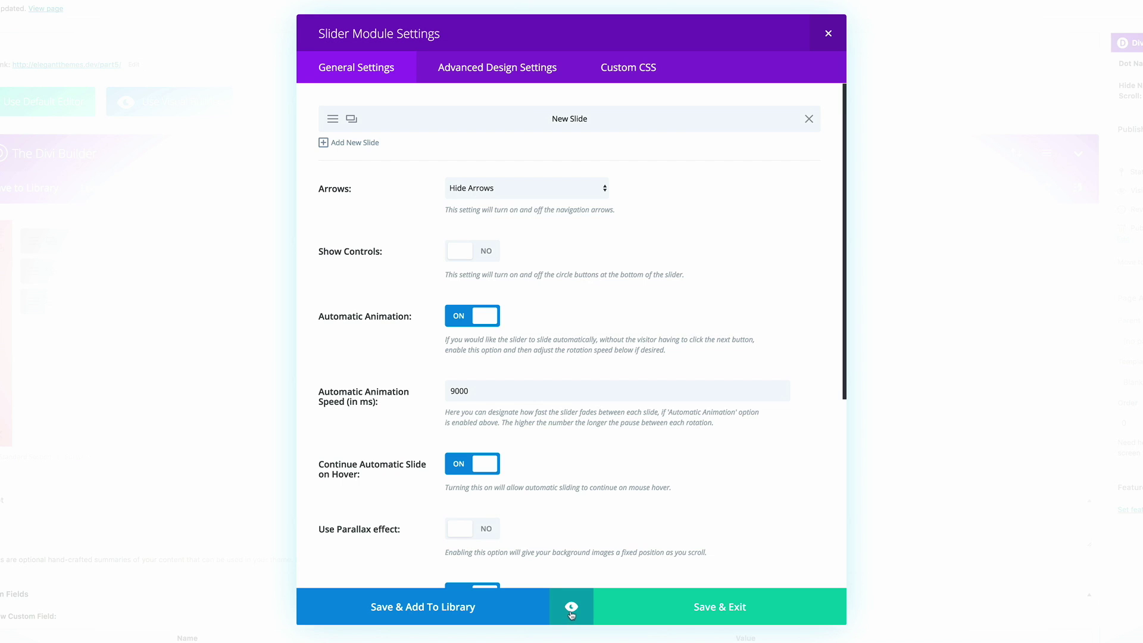
left_click(571, 608)
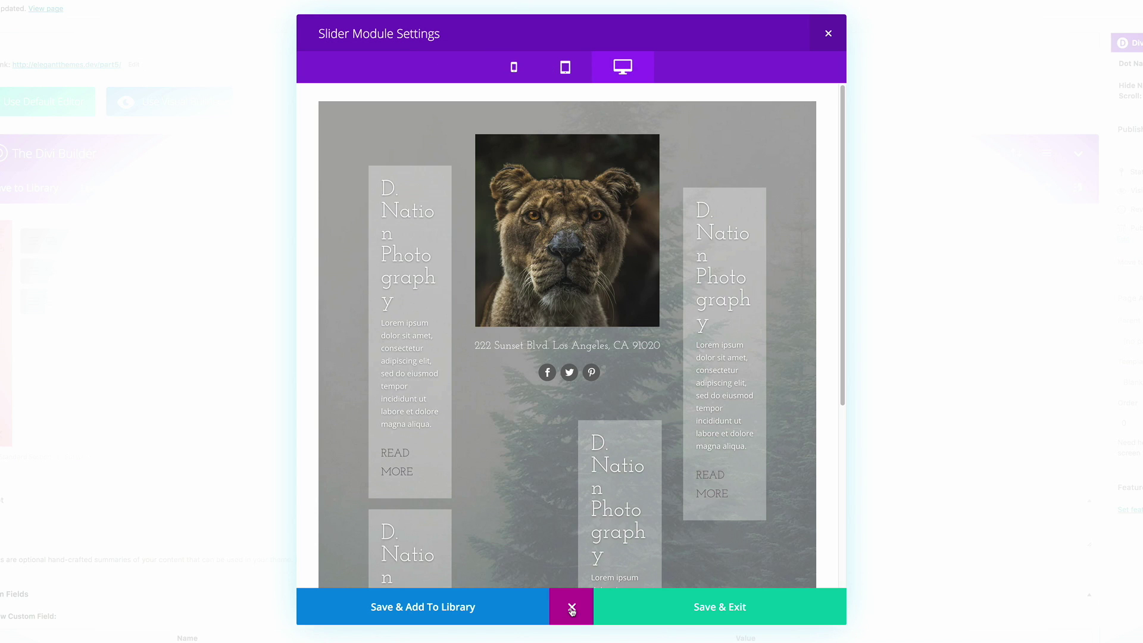
left_click(571, 608)
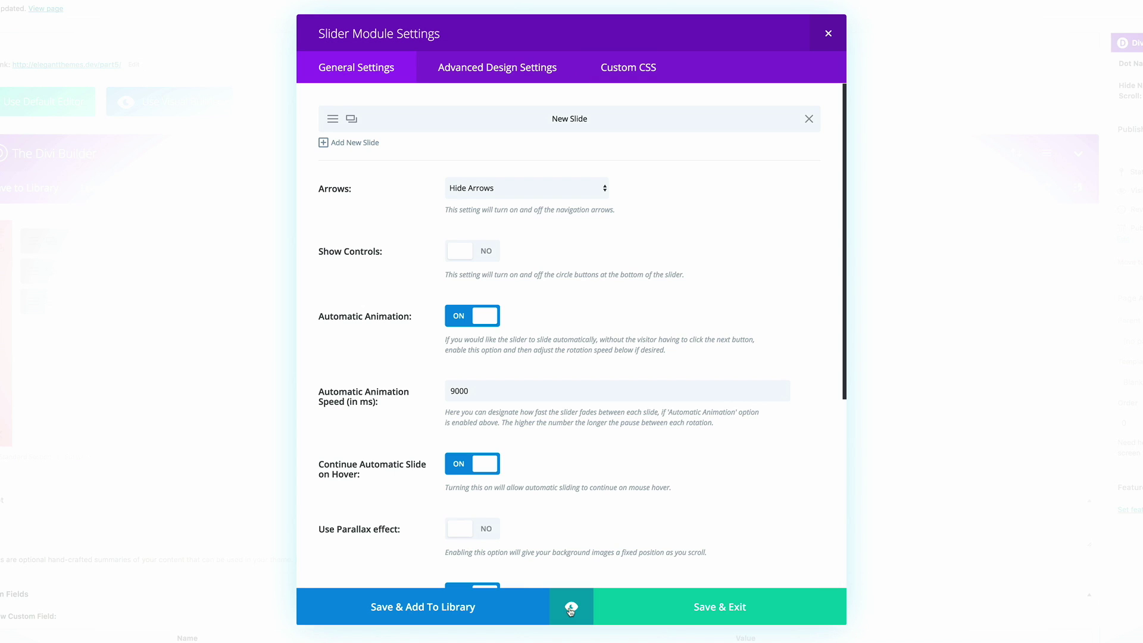
Add a second slide with the spider photo as its background.
left_click(372, 145)
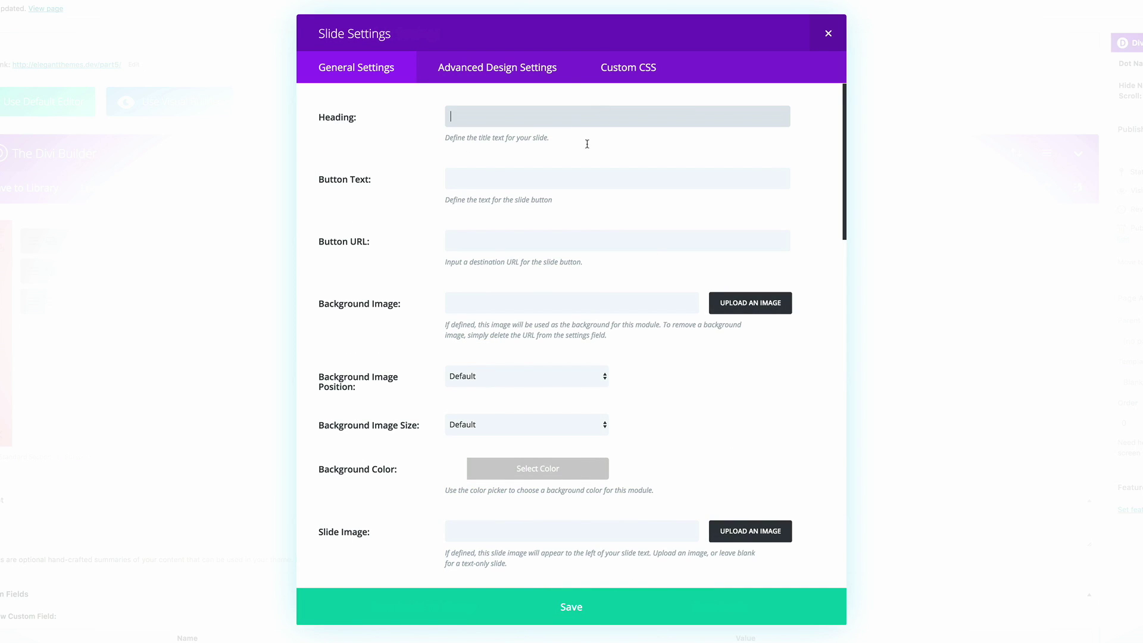
left_click(758, 305)
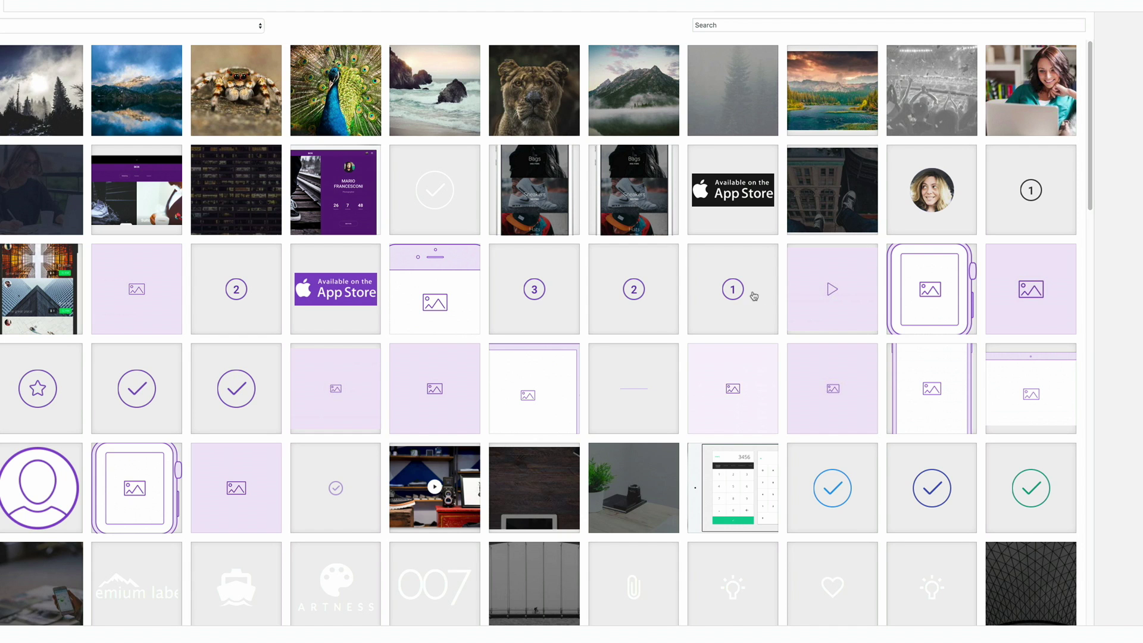
left_click(239, 95)
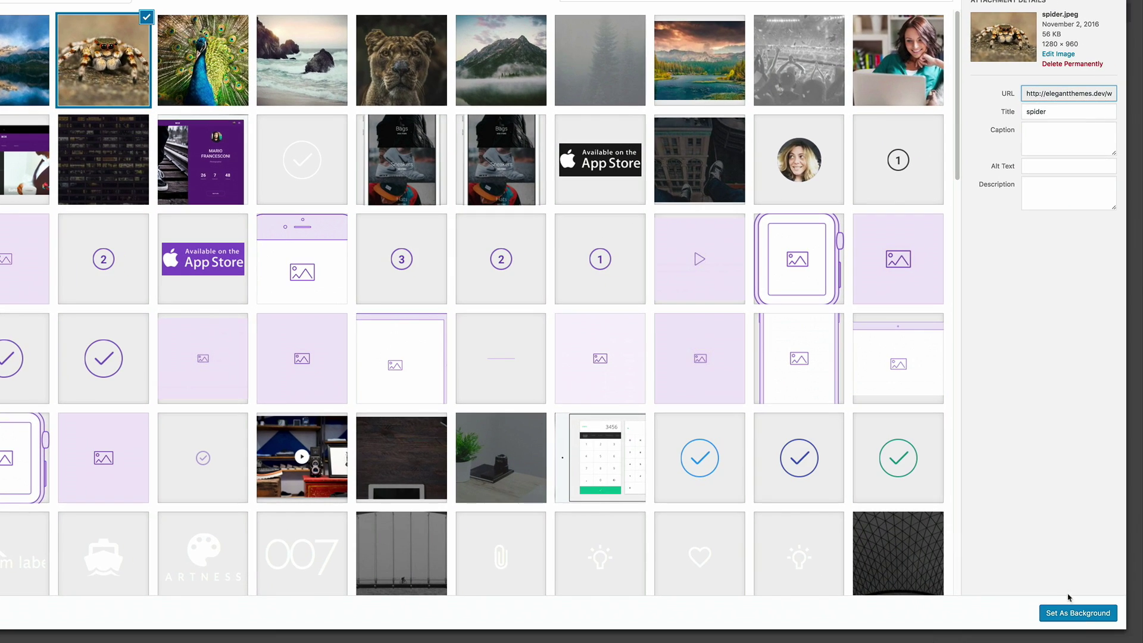
left_click(1075, 613)
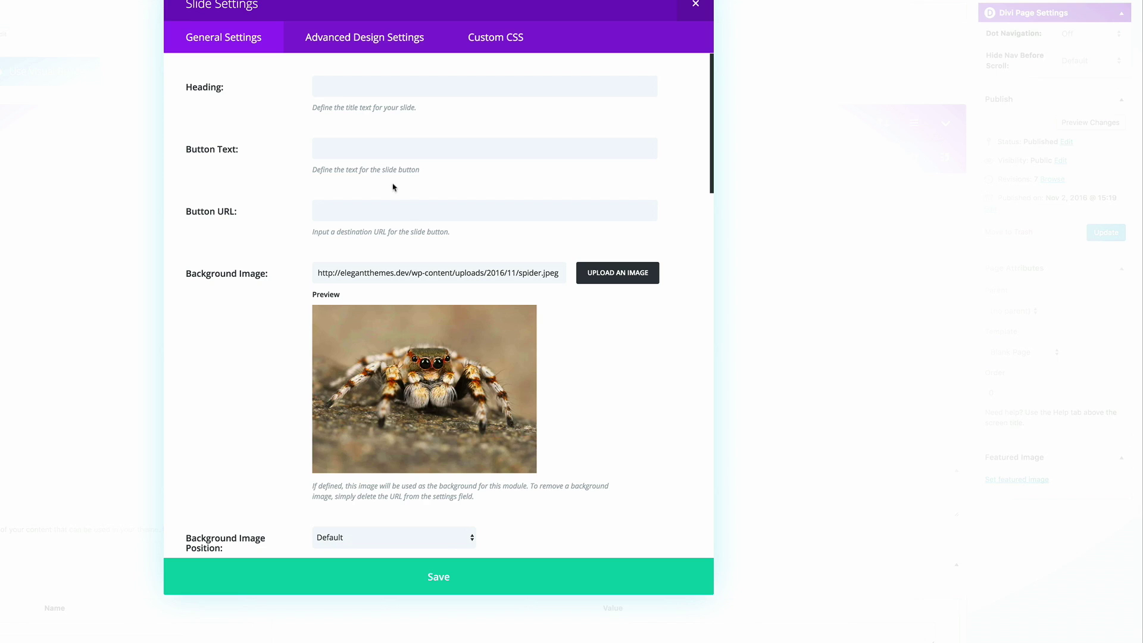
scroll(465, 244, "down", 2)
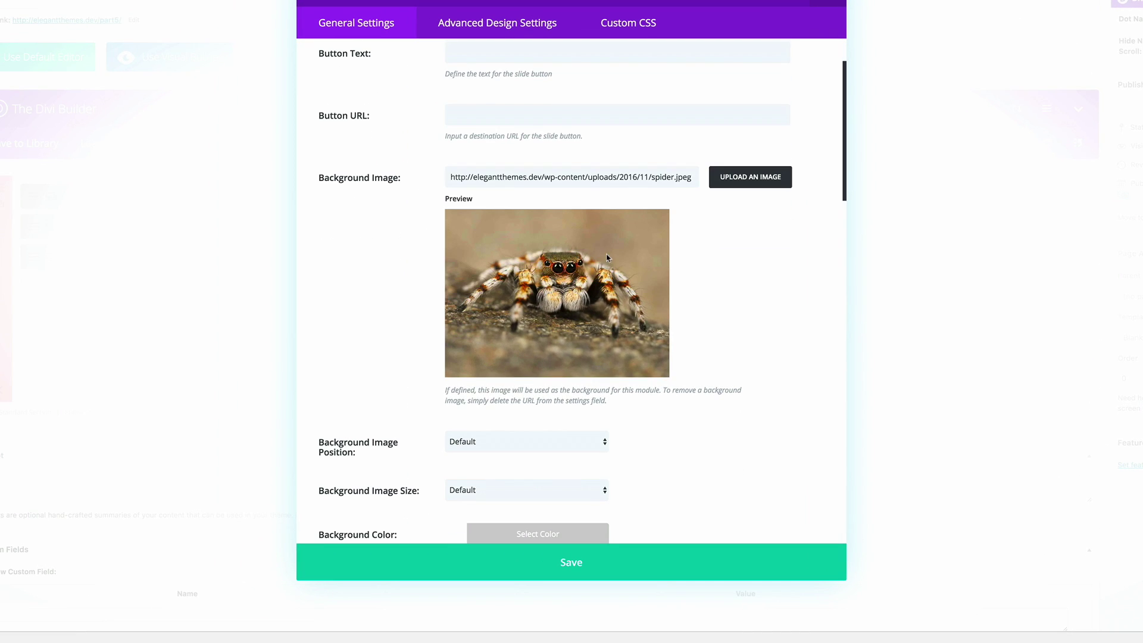
left_click(573, 562)
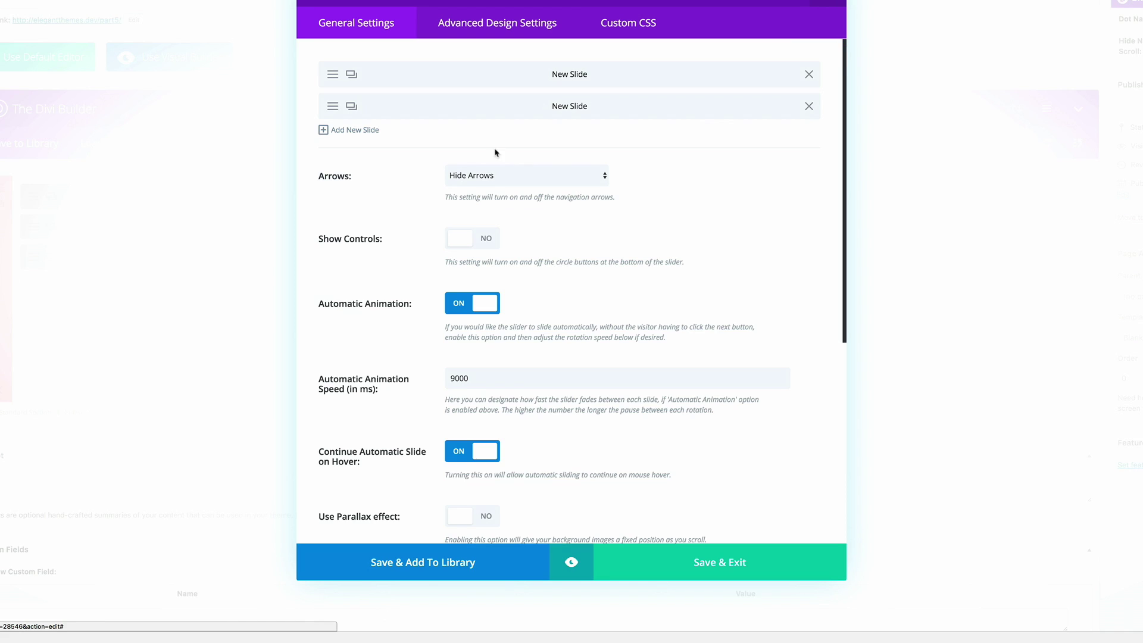
Add a third slide with the sea rocks photo as its background.
left_click(364, 129)
left_click(748, 256)
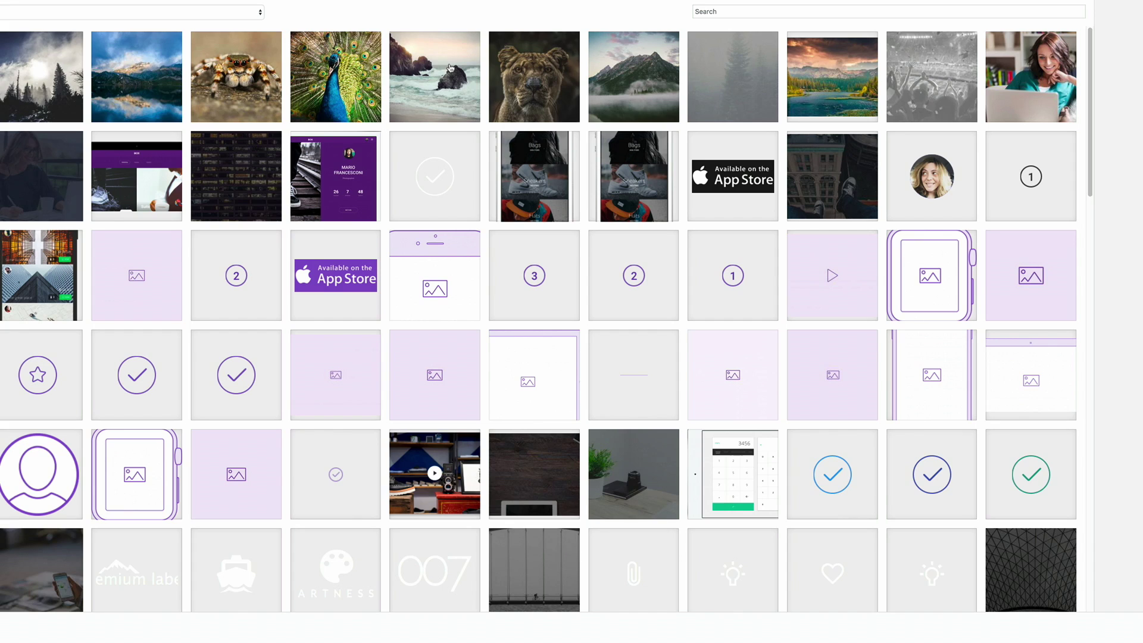
left_click(449, 67)
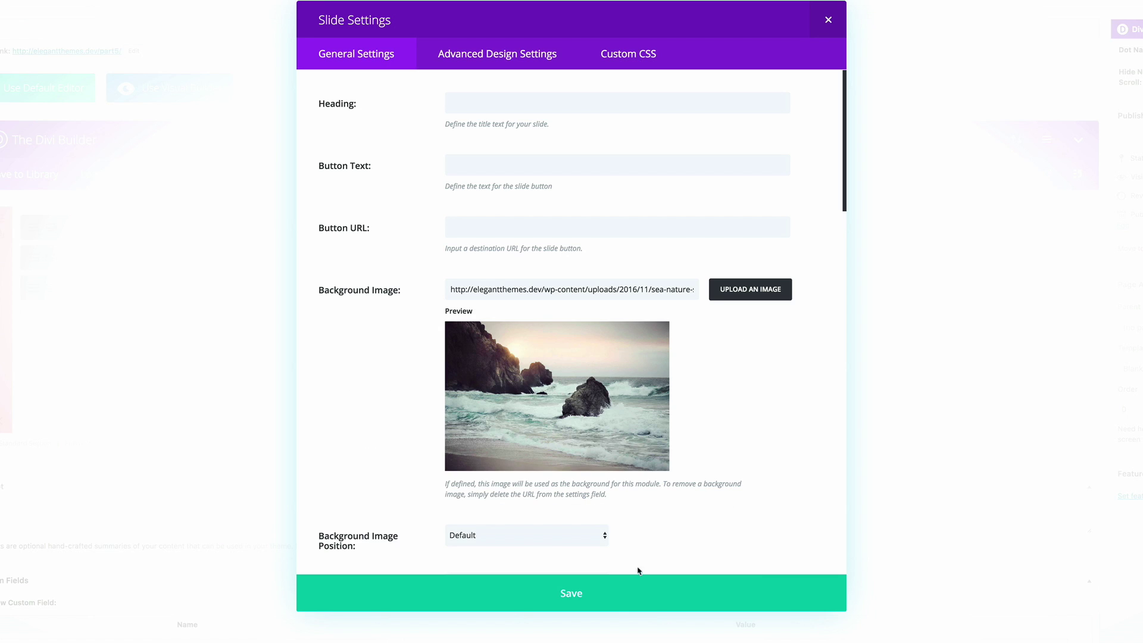
left_click(561, 594)
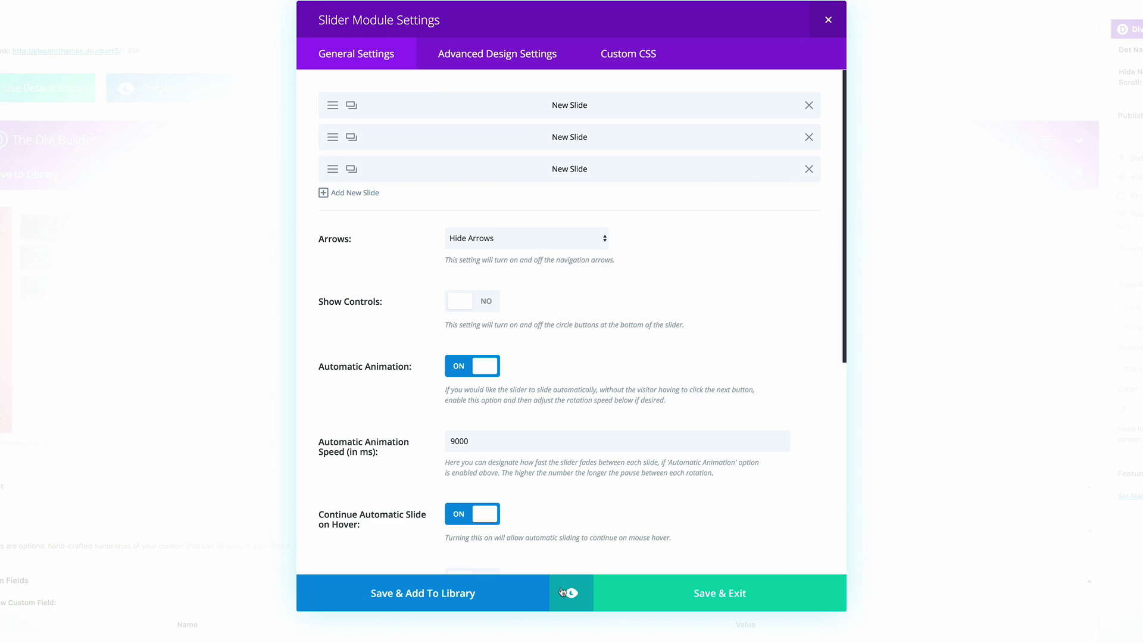
Add a peacock-photo background slide to the lower-row slider and save its settings.
left_click(738, 593)
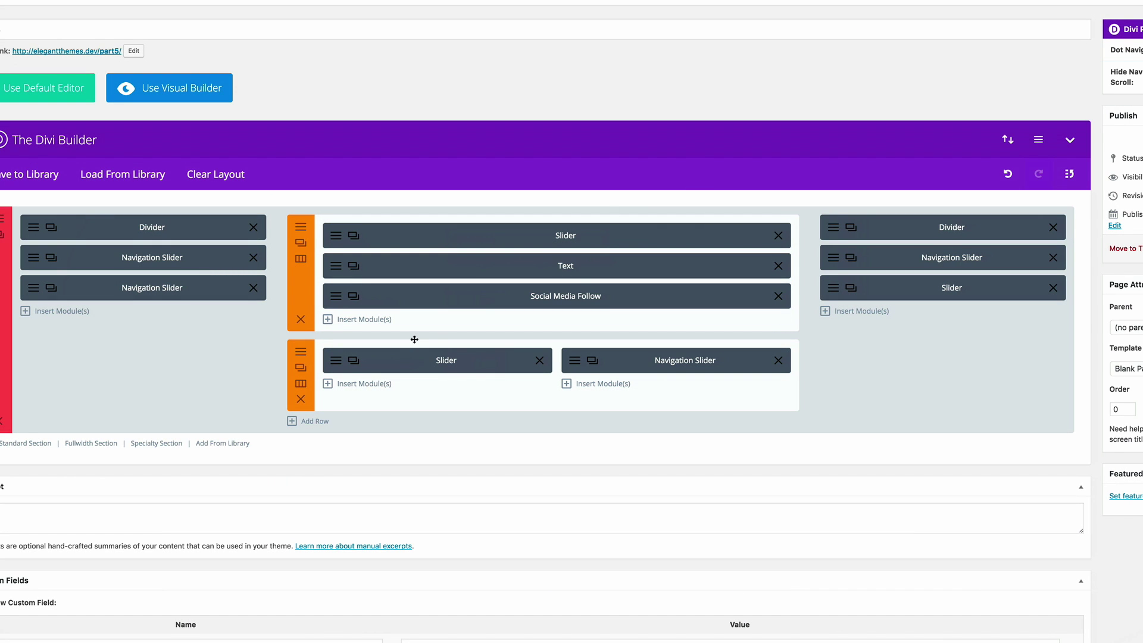
left_click(336, 364)
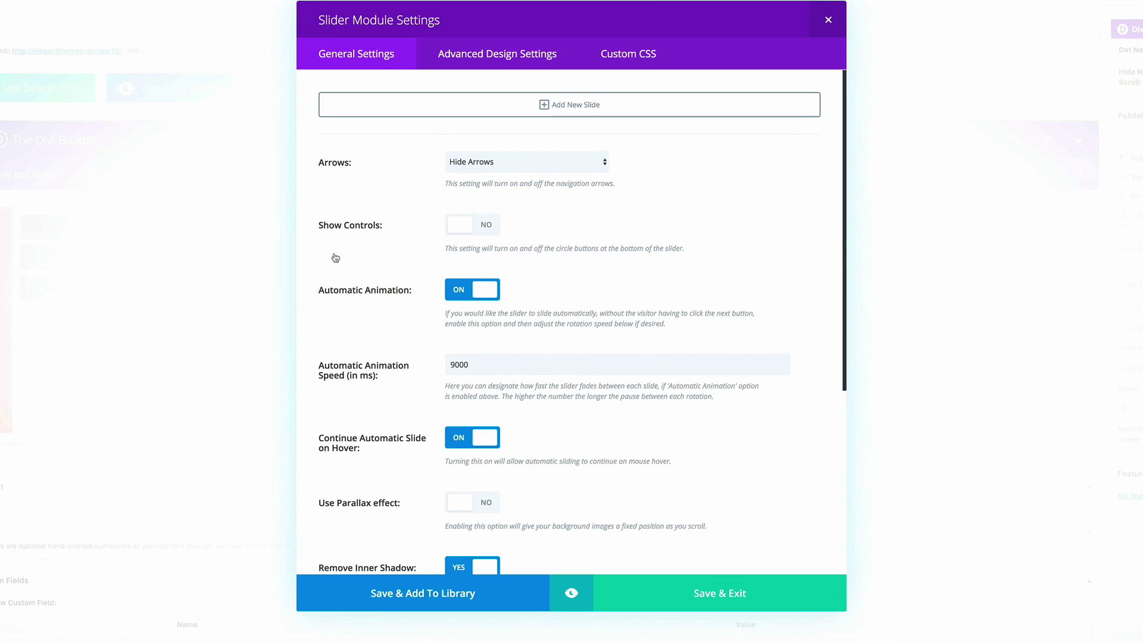
left_click(548, 107)
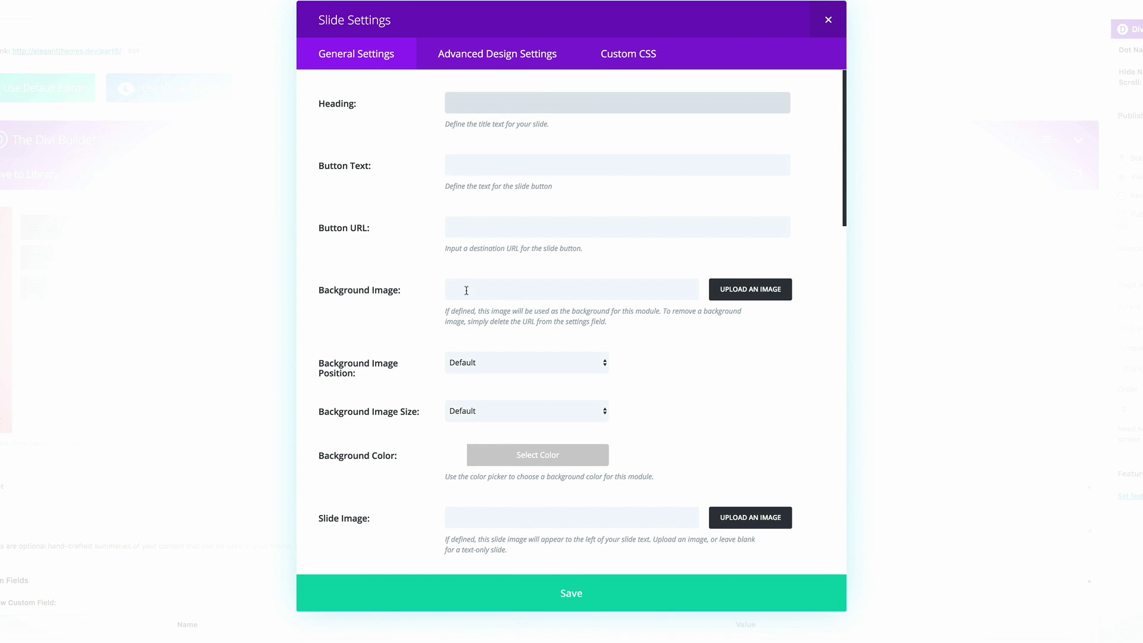
left_click(773, 291)
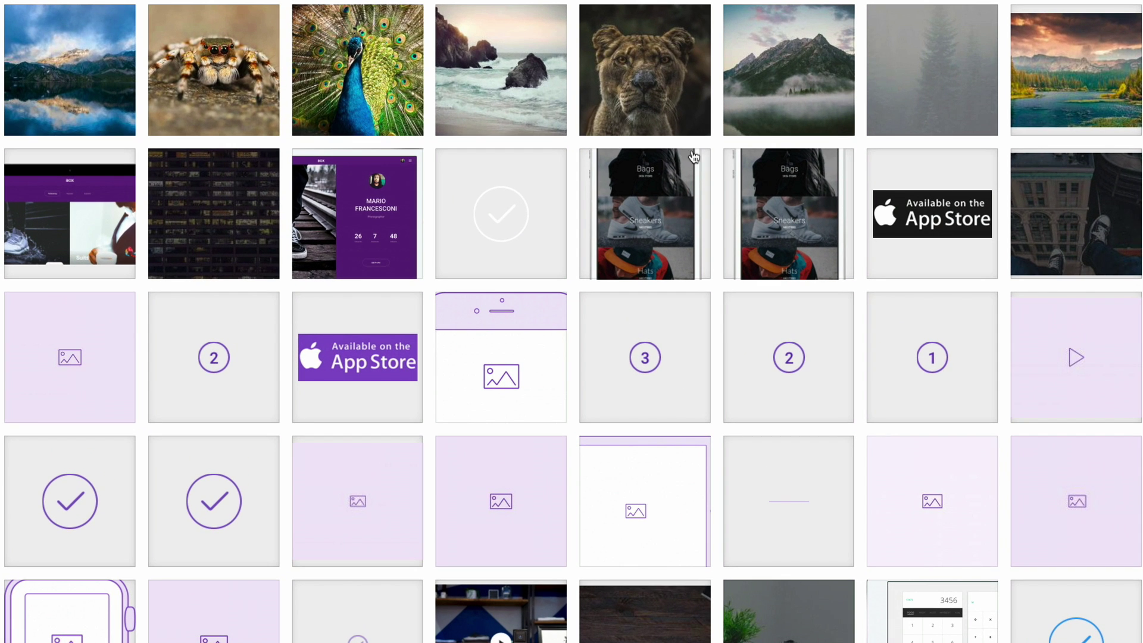
left_click(357, 72)
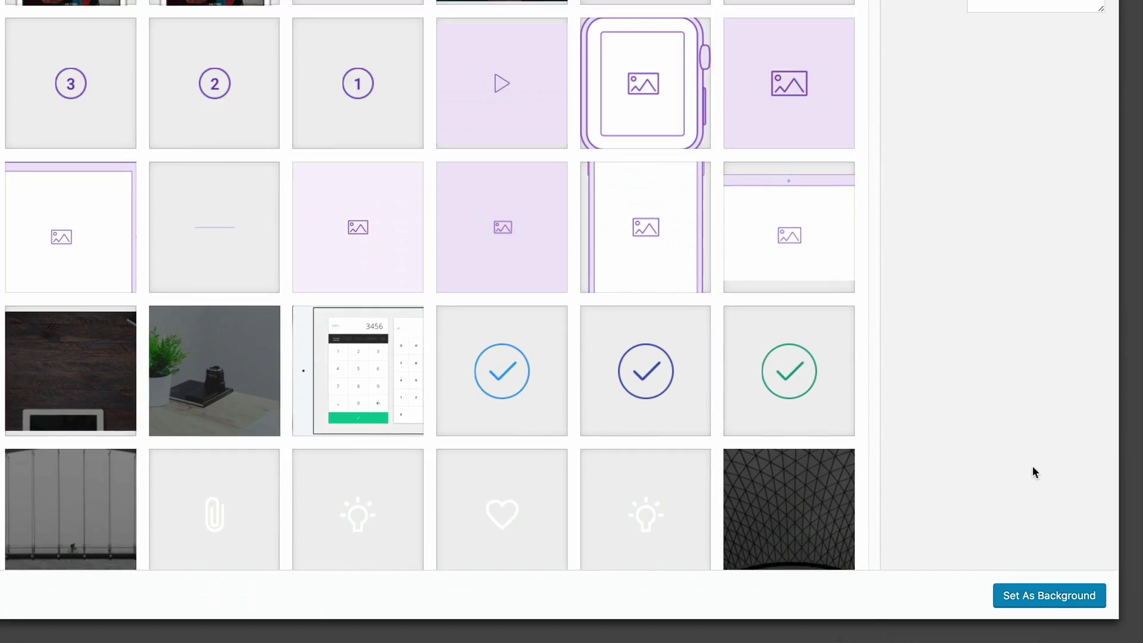
left_click(1047, 598)
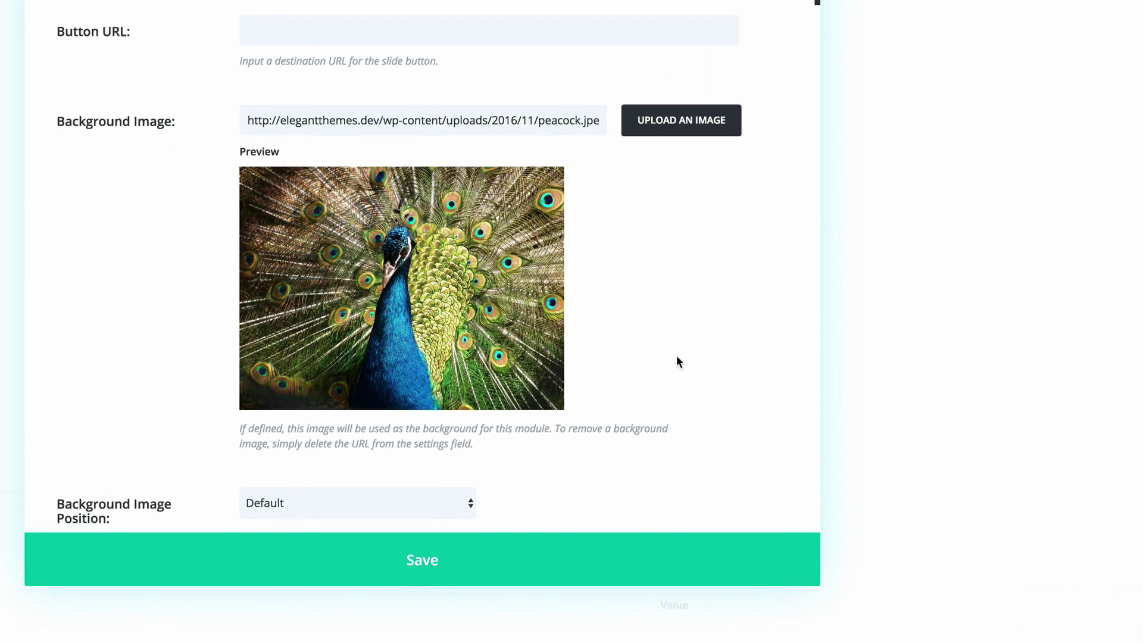
scroll(694, 423, "down", 3)
left_click(433, 559)
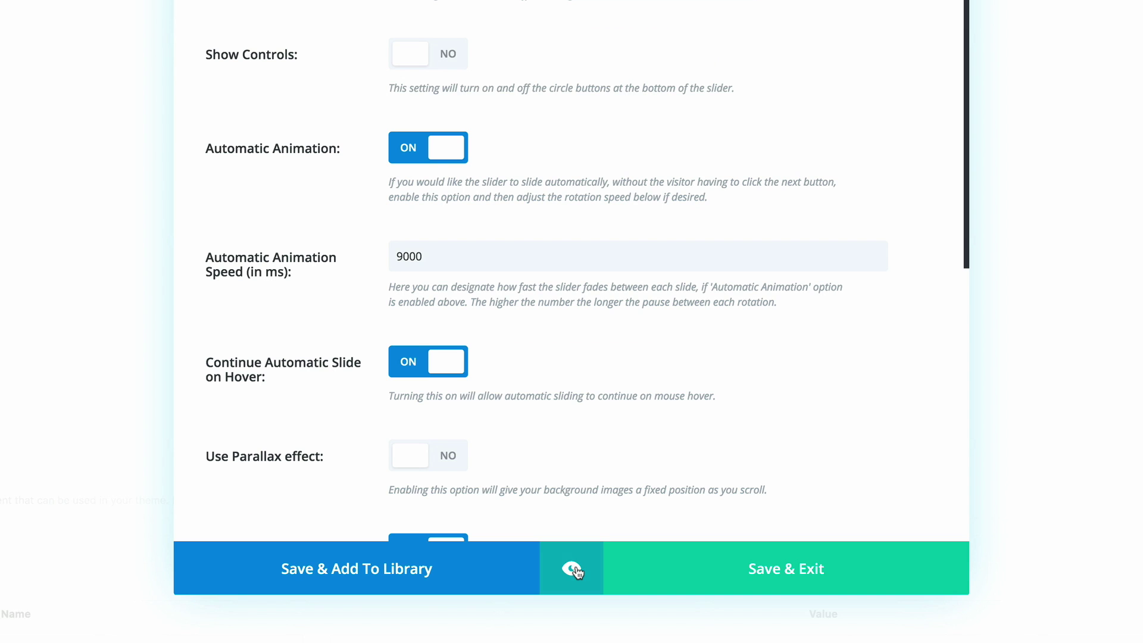
left_click(814, 572)
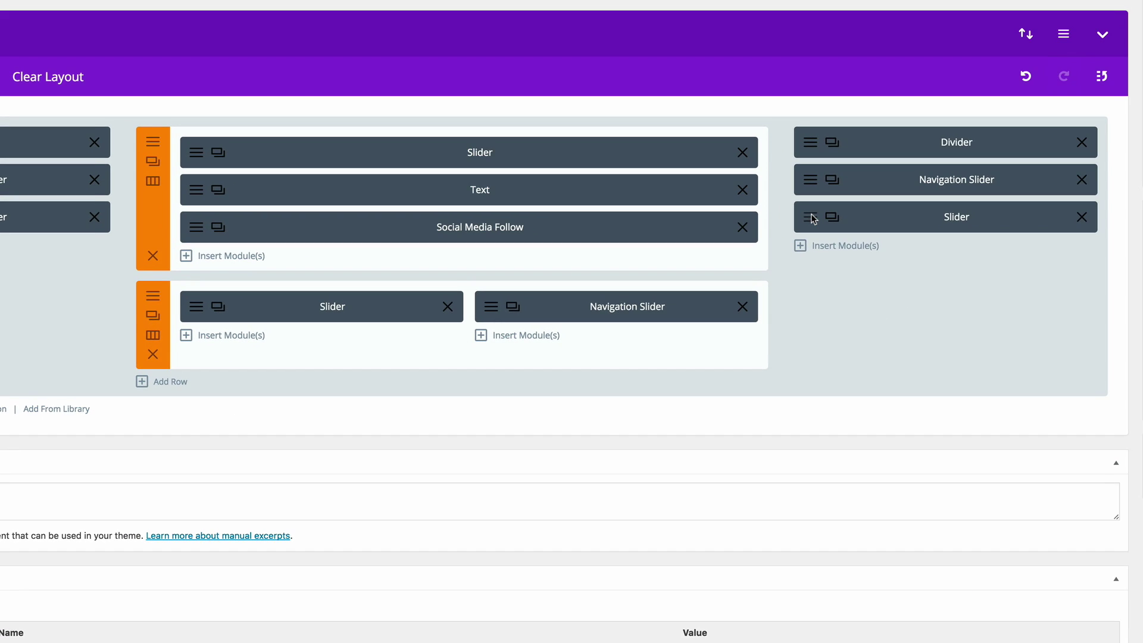
Add a slide with the aurora photo background to the right-column slider.
left_click(868, 182)
left_click(516, 65)
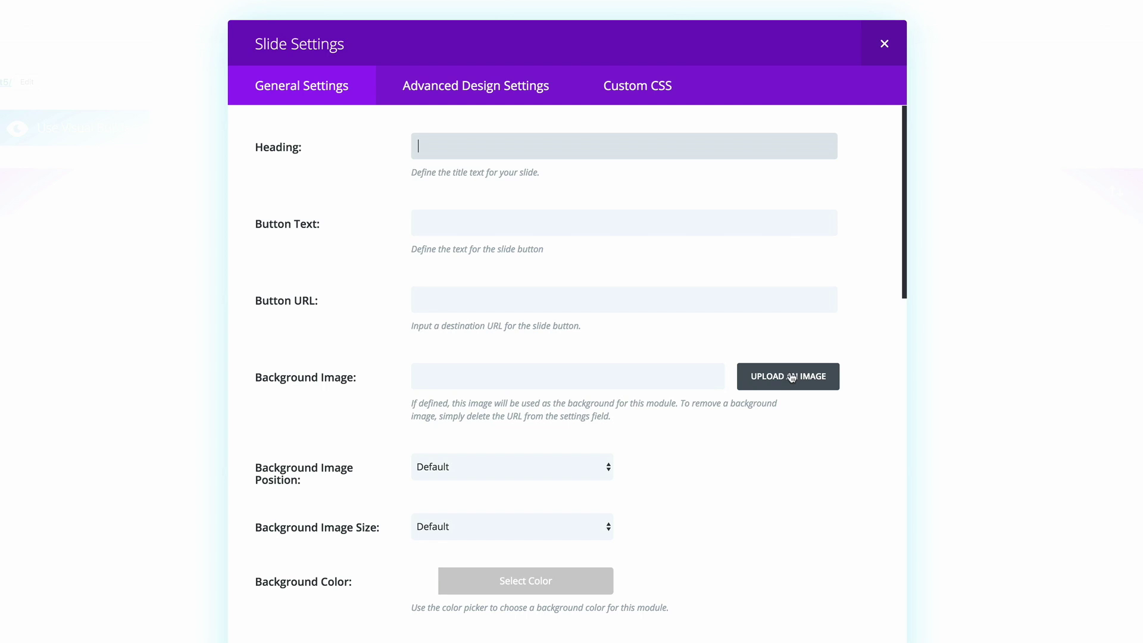
left_click(790, 377)
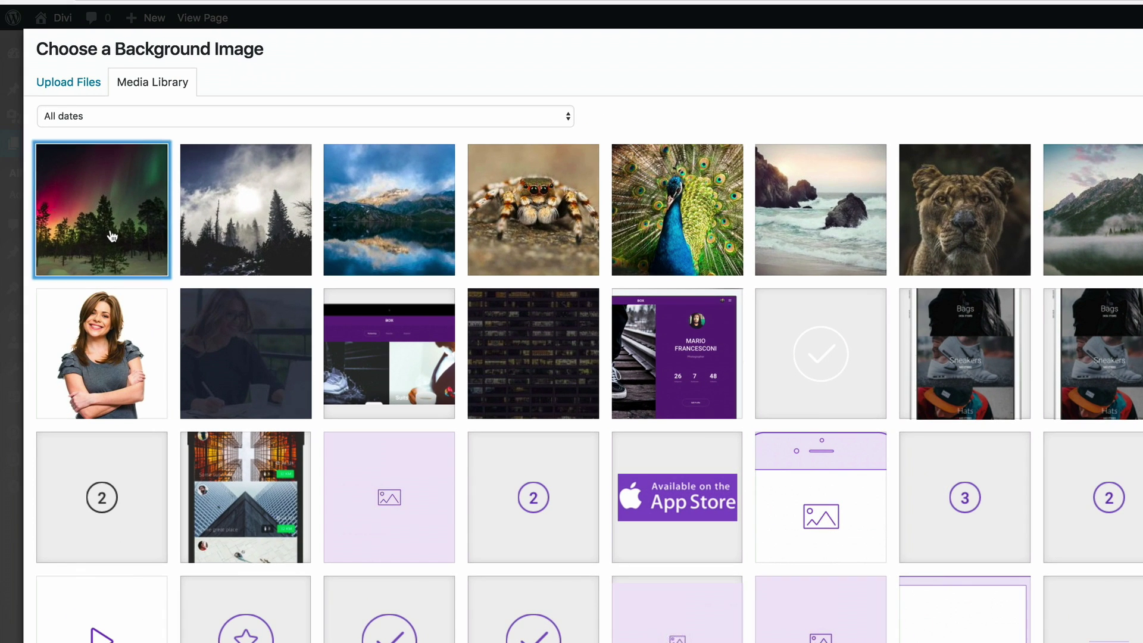
left_click(112, 235)
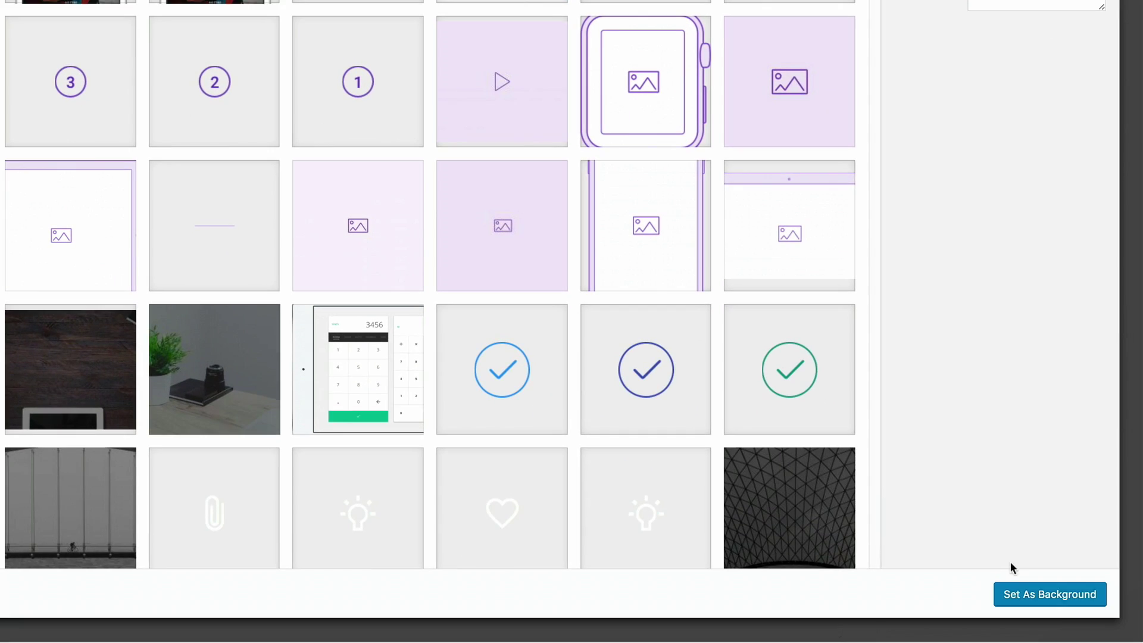
left_click(1019, 595)
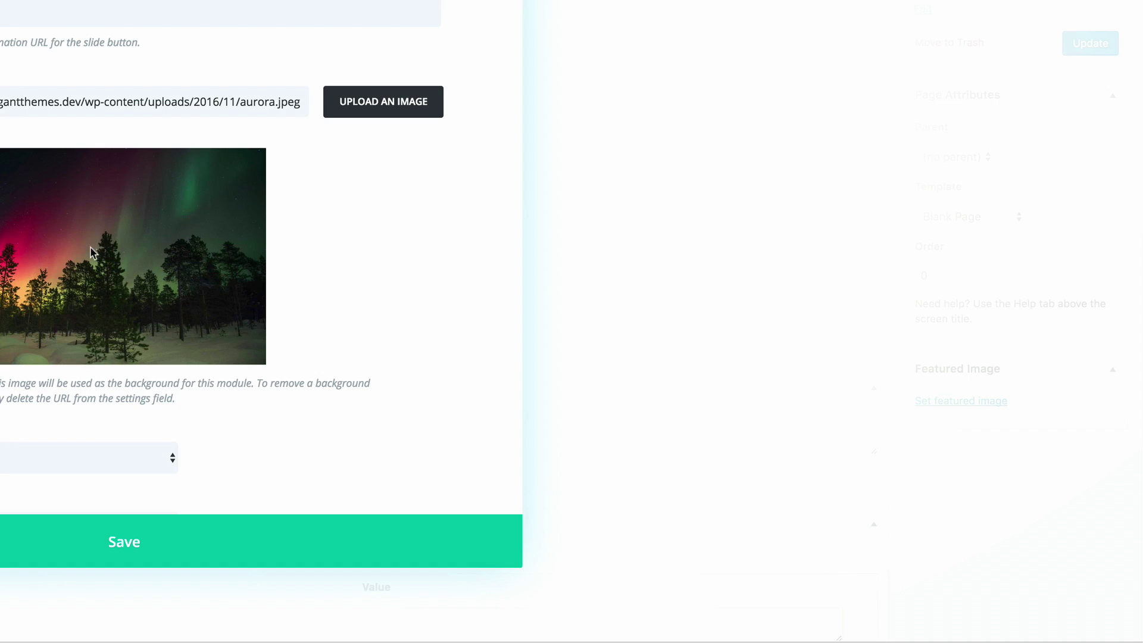
scroll(666, 549, "down", 1)
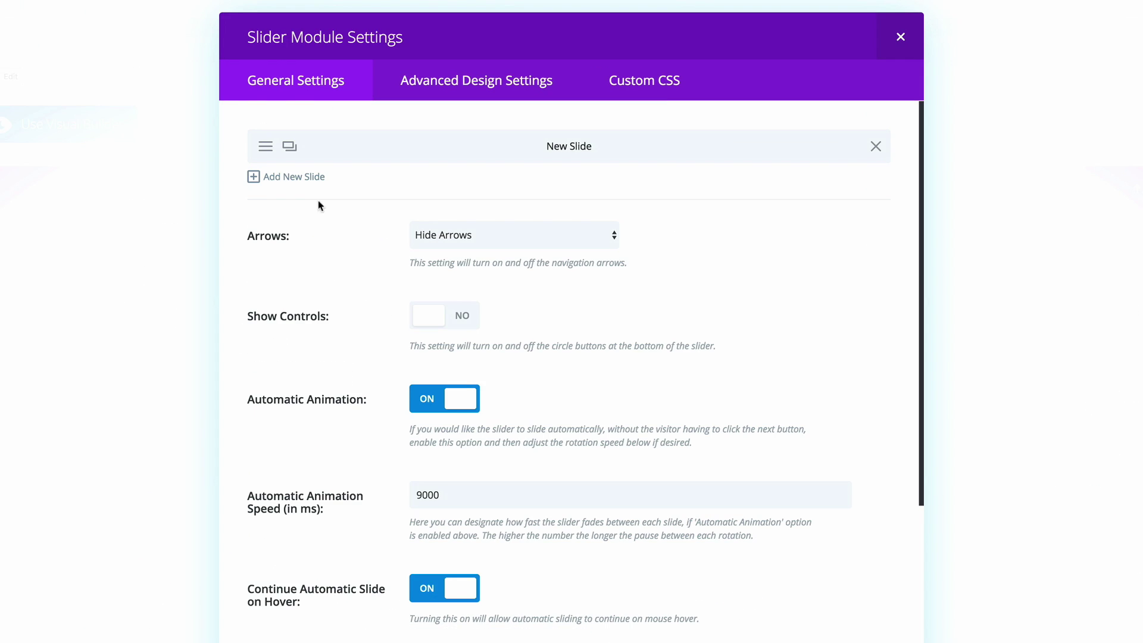
Add a second slide with the mountain-lake photo background and save the slider.
left_click(309, 175)
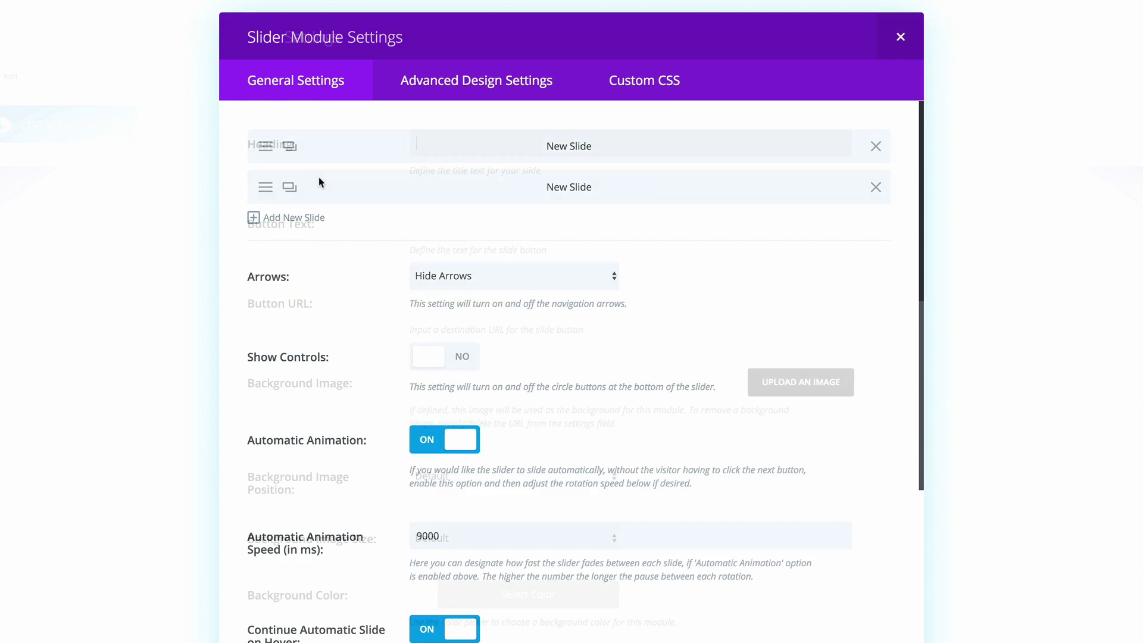
left_click(783, 384)
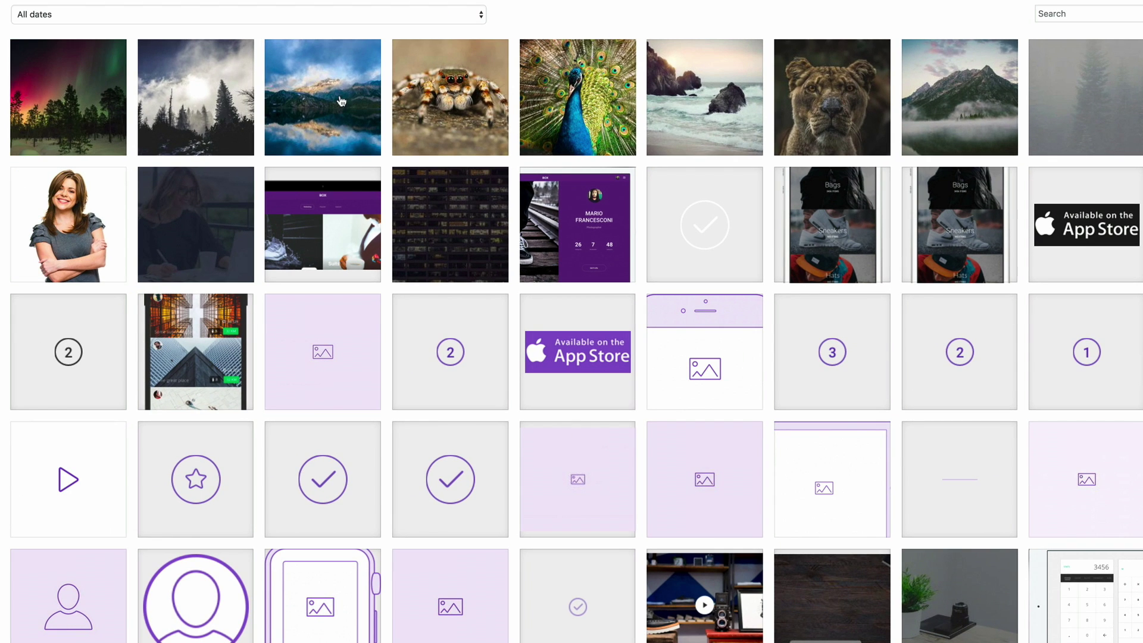
left_click(342, 101)
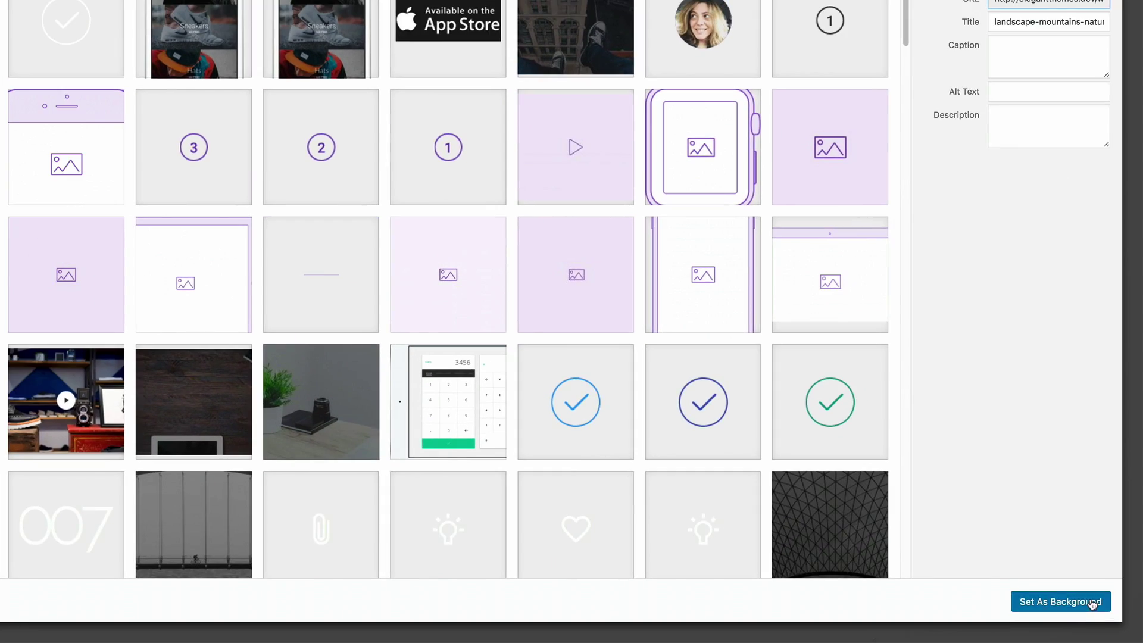
left_click(1060, 602)
left_click(372, 557)
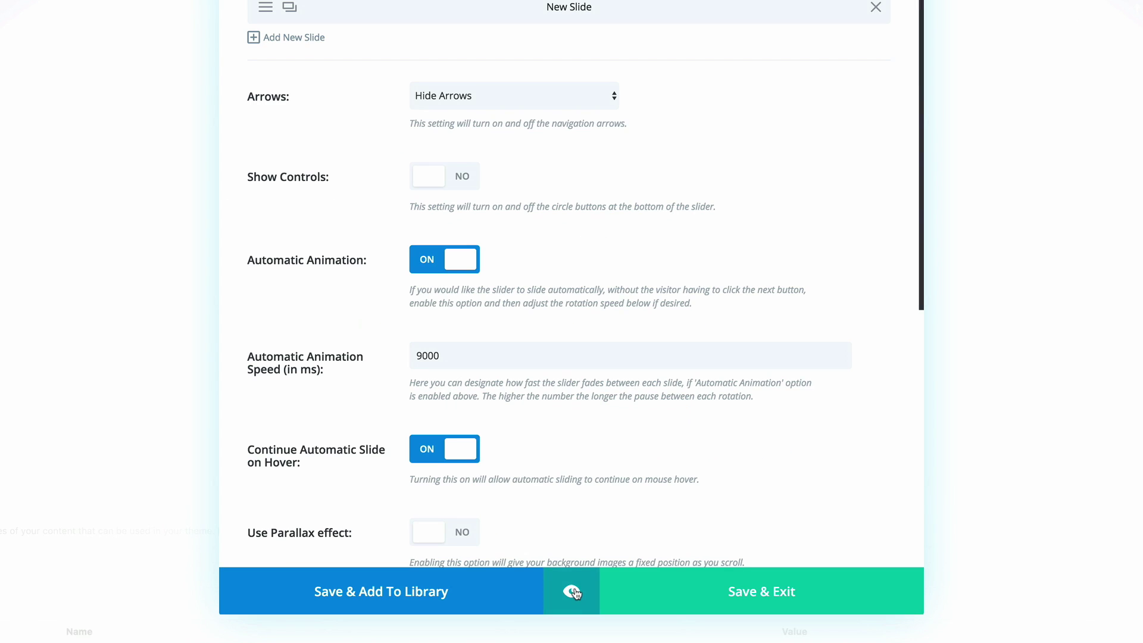
left_click(777, 592)
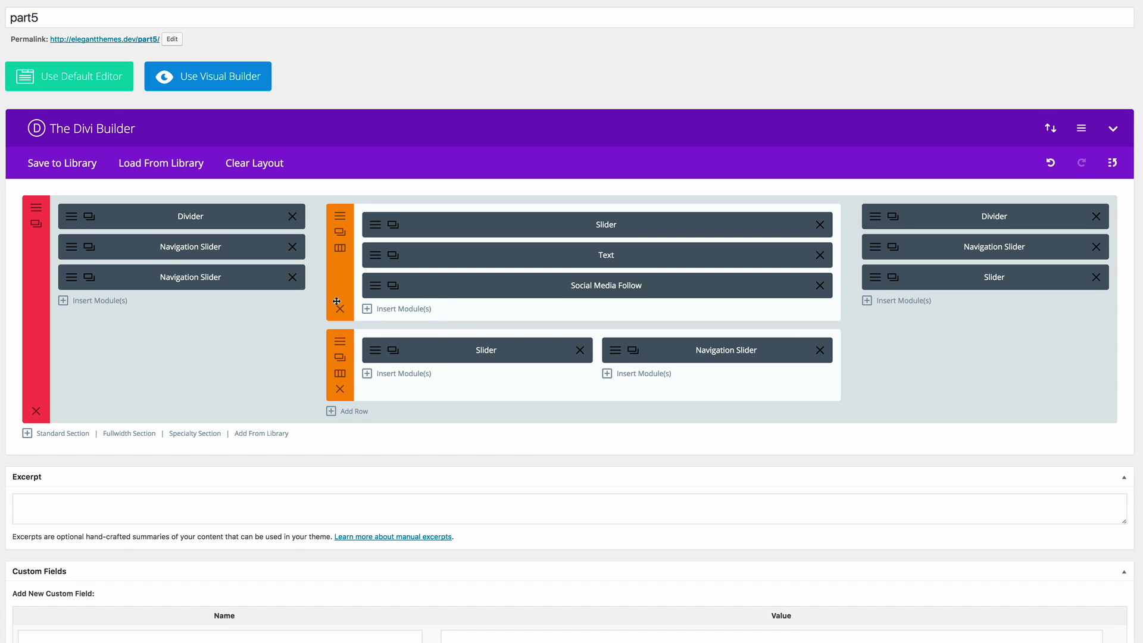
Set the top middle row's custom gutter width to 1, keep custom padding on mobile, and save.
left_click(341, 216)
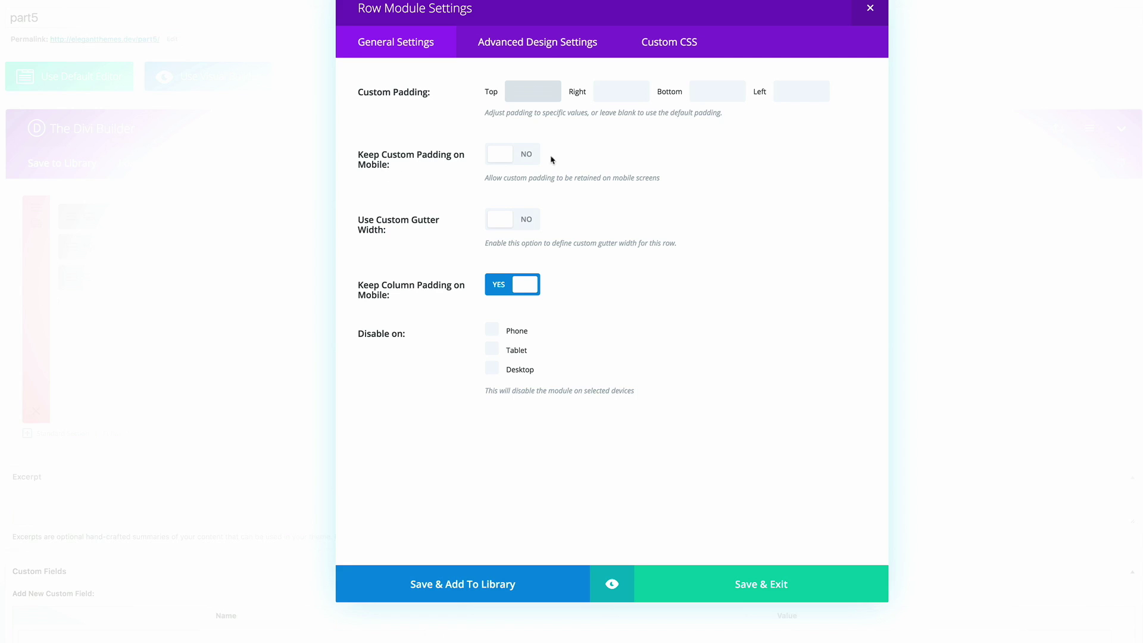
left_click(529, 156)
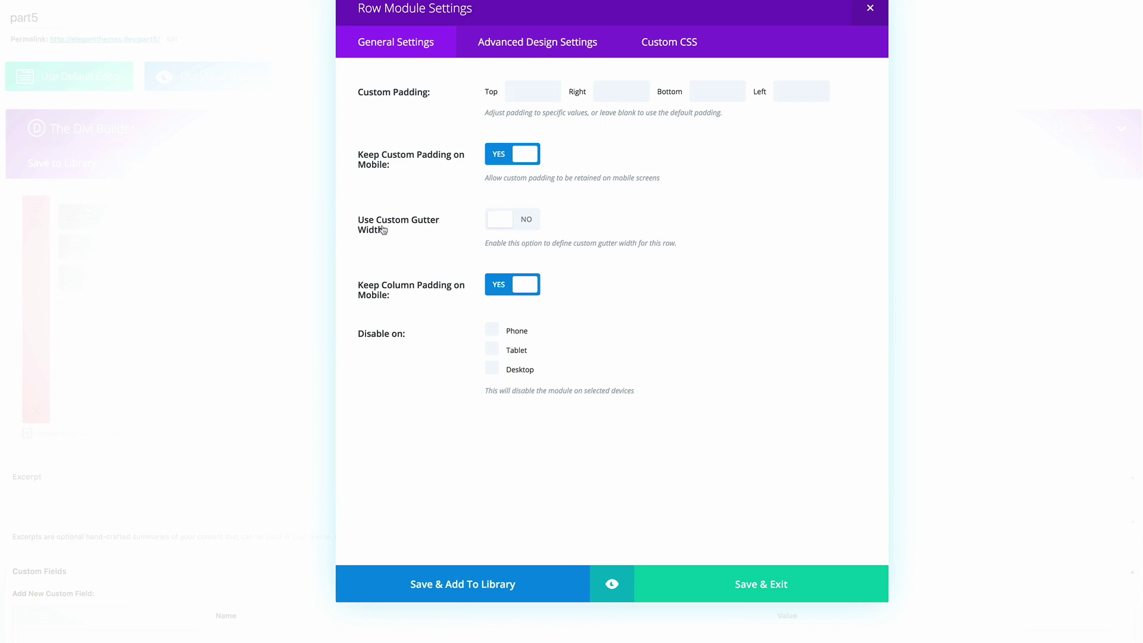
left_click(529, 222)
double_click(809, 282)
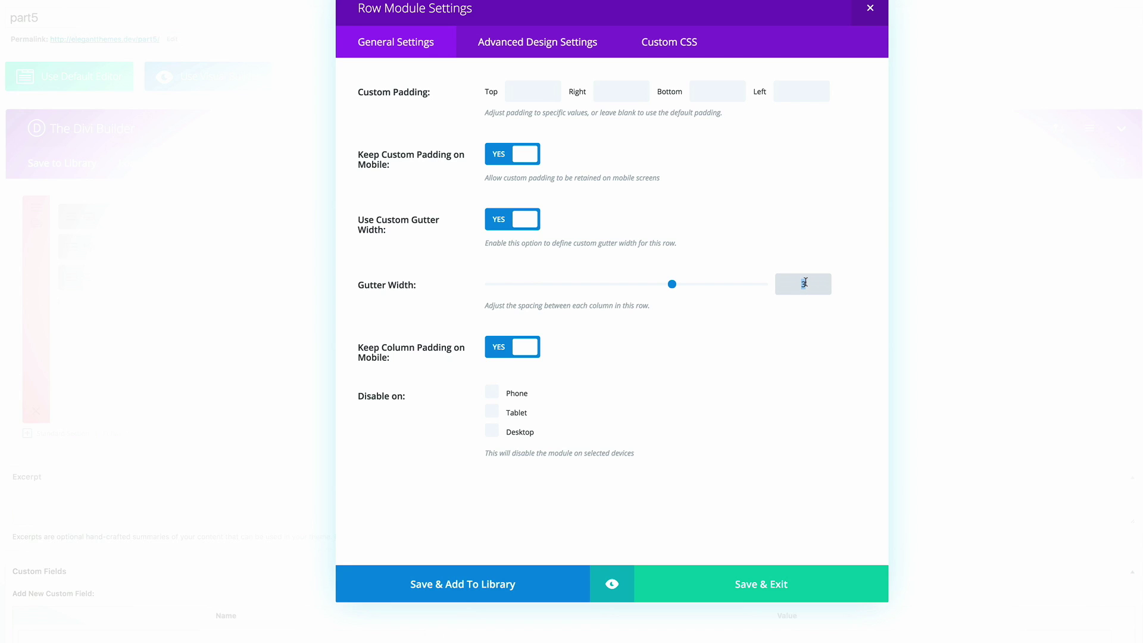
type("1")
left_click(773, 584)
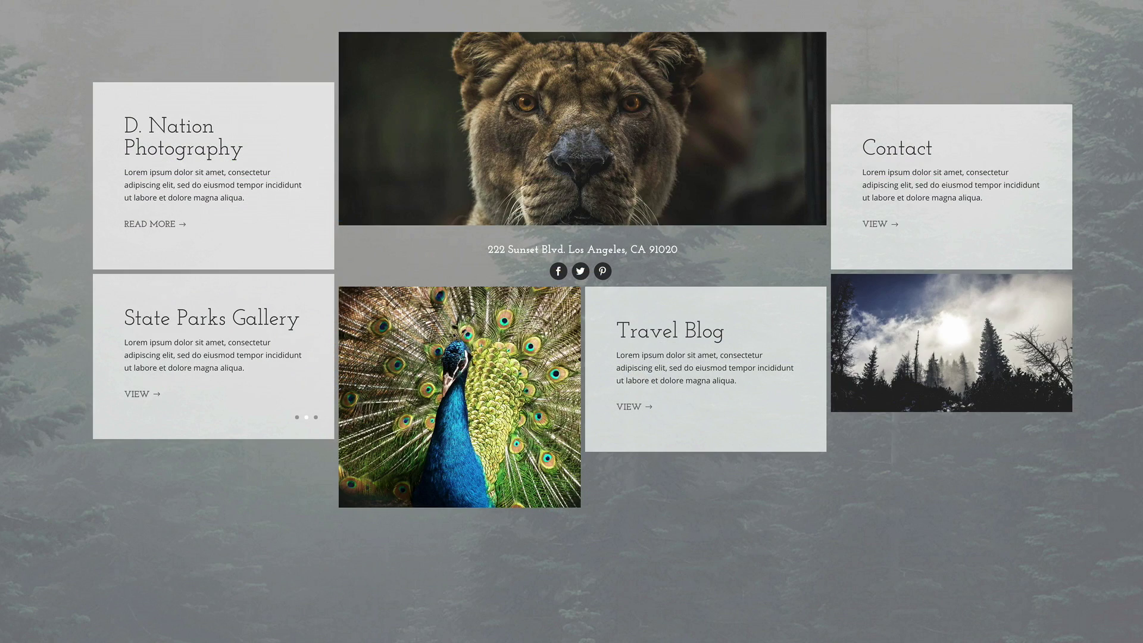